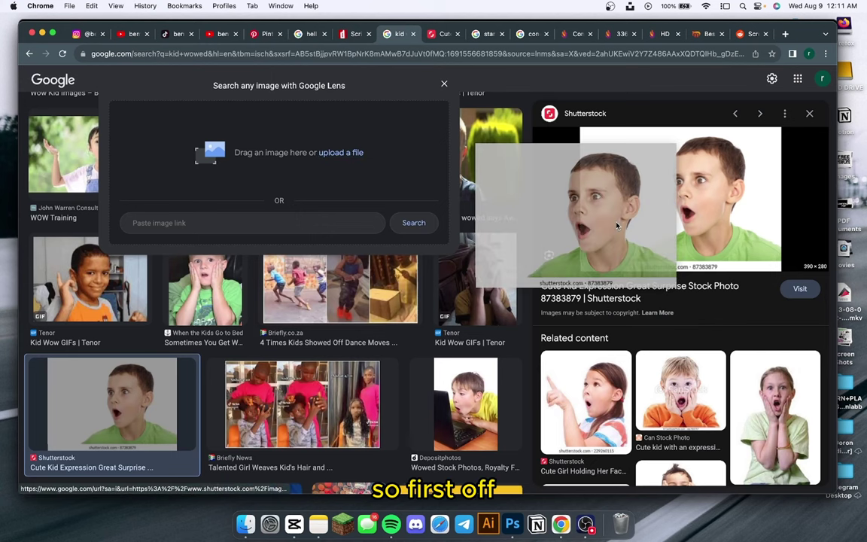
Switch to Photoshop, bring the surprised boy photo into the blank canvas and scale it to about 1109%.
key("super+Tab")
key("super+Tab")
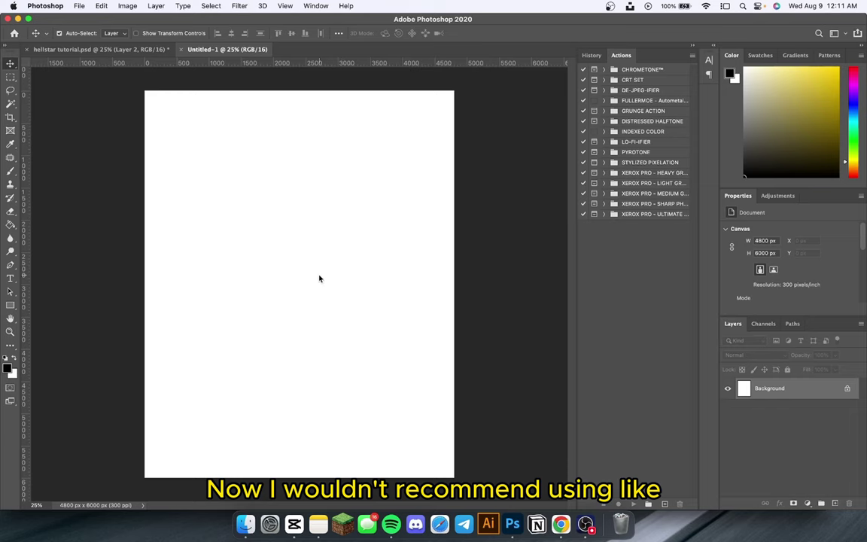
key("super+t")
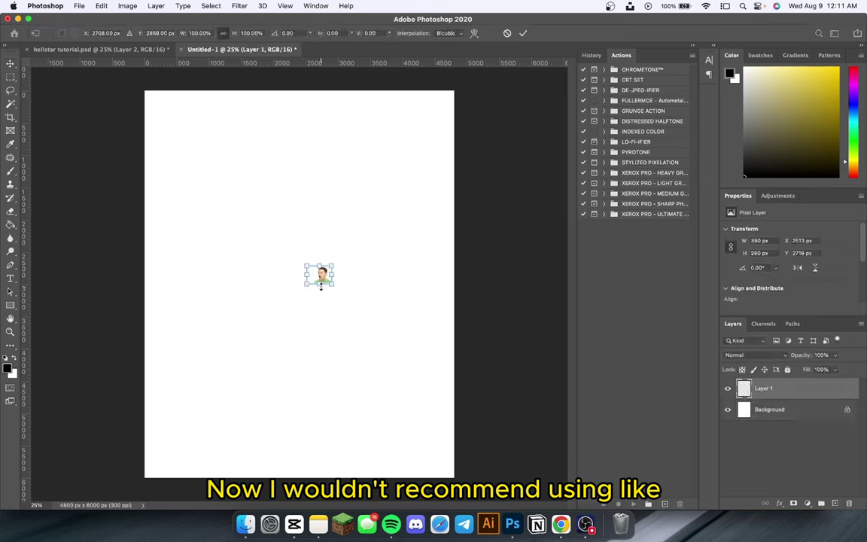
left_click_drag(346, 334, 326, 361)
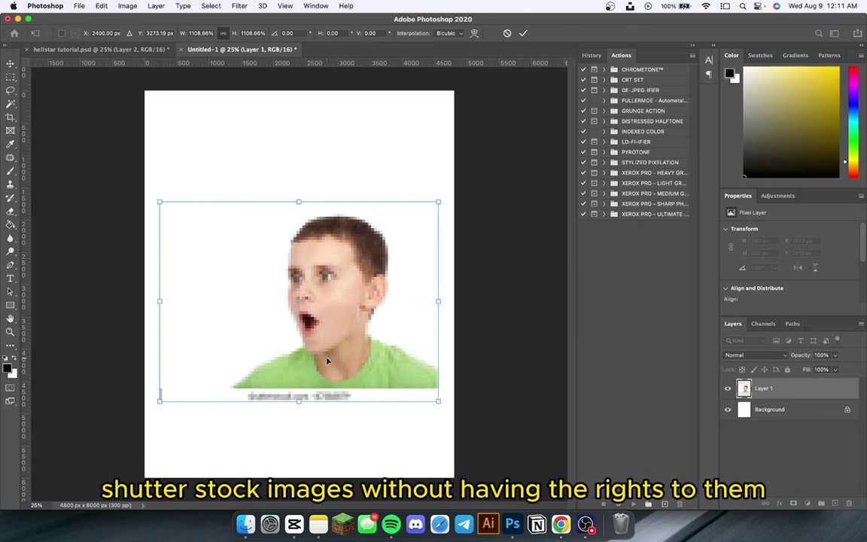
key("Return")
Select the photo's white background with the Magic Wand, delete it and clear the selection.
left_click(8, 104)
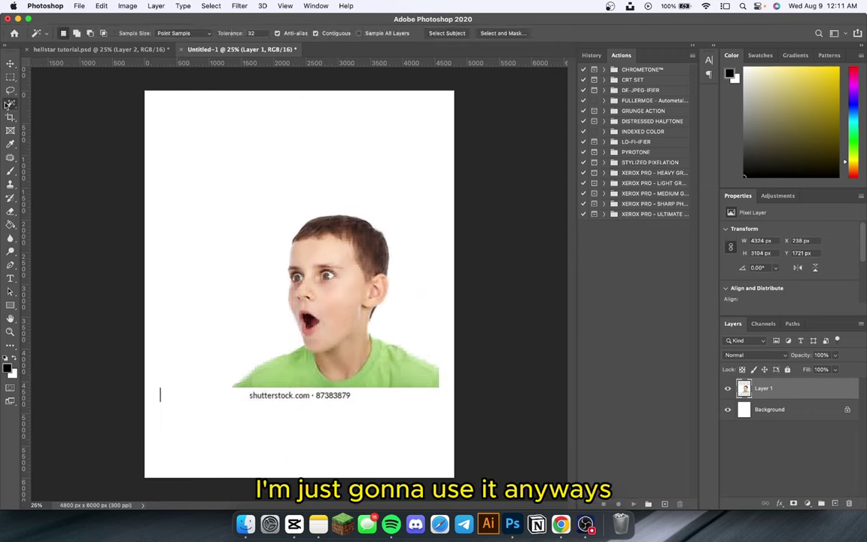
left_click(236, 256)
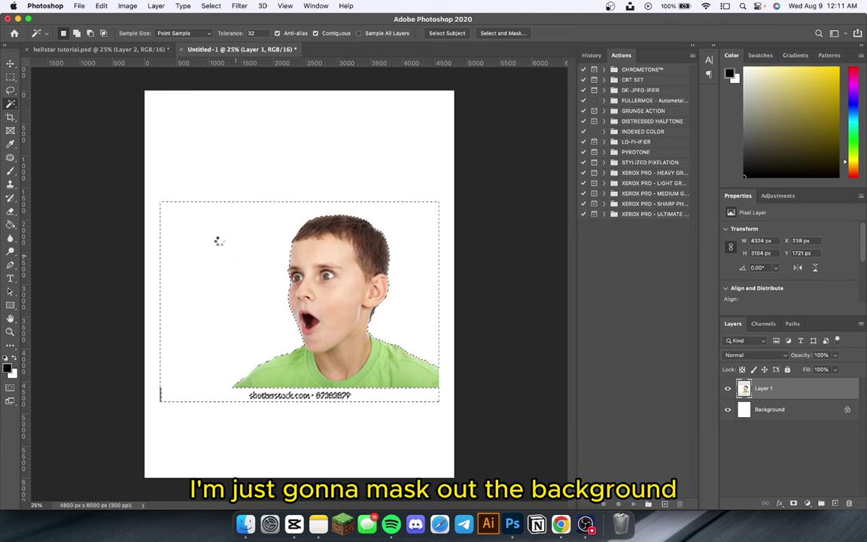
left_click(11, 77)
left_click(112, 173)
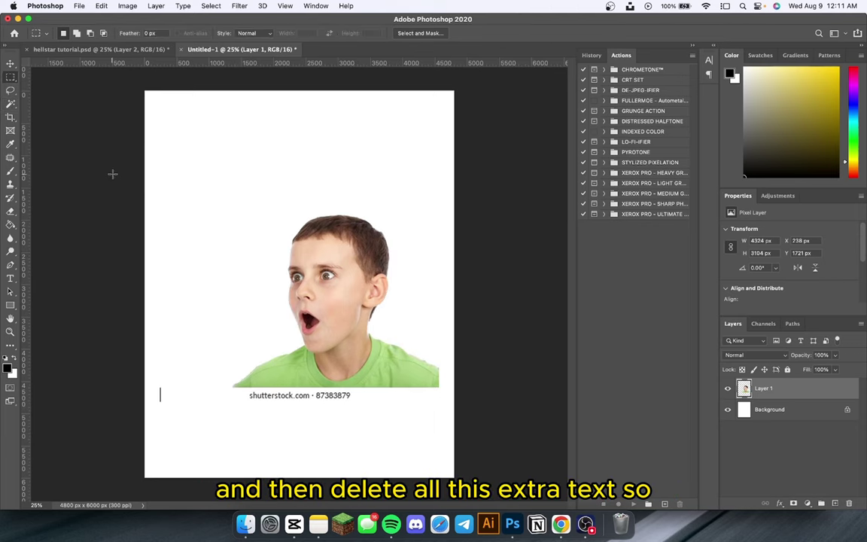
Delete the stray vertical mark and the stock-site text below the boy using marquee selections, then deselect.
left_click_drag(152, 382, 172, 414)
left_click(240, 392)
left_click_drag(243, 390, 360, 402)
key("Delete")
key("super+d")
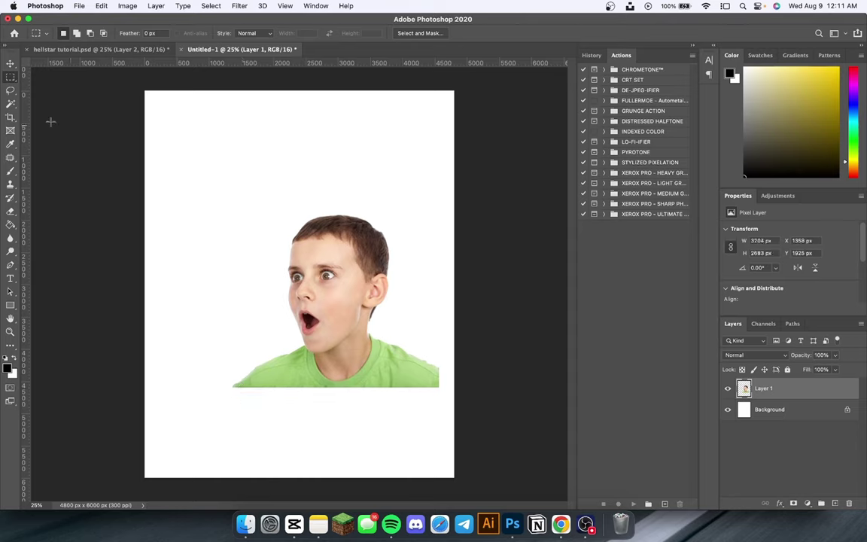
Reposition the boy cutout, enlarge it to about 118% and rotate it about 18.6° clockwise.
left_click(11, 65)
left_click_drag(340, 285, 316, 298)
key("super+t")
left_click_drag(426, 217, 458, 253)
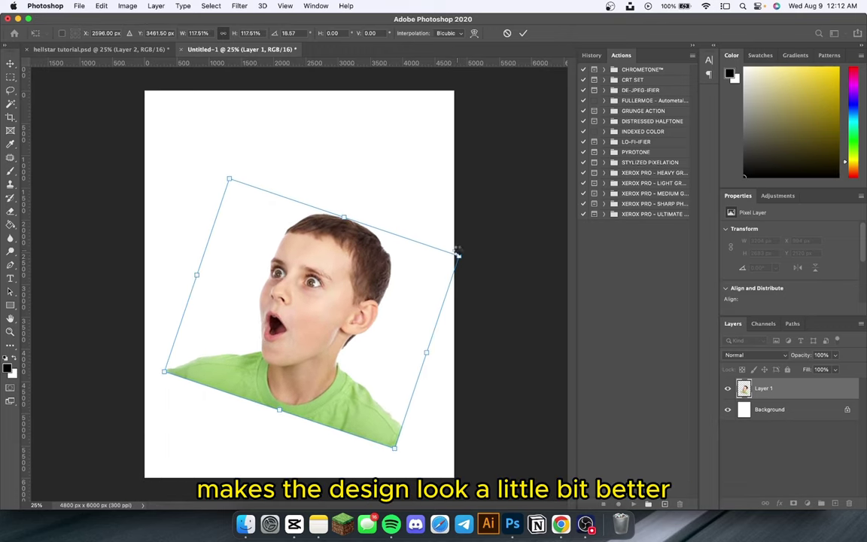
key("Return")
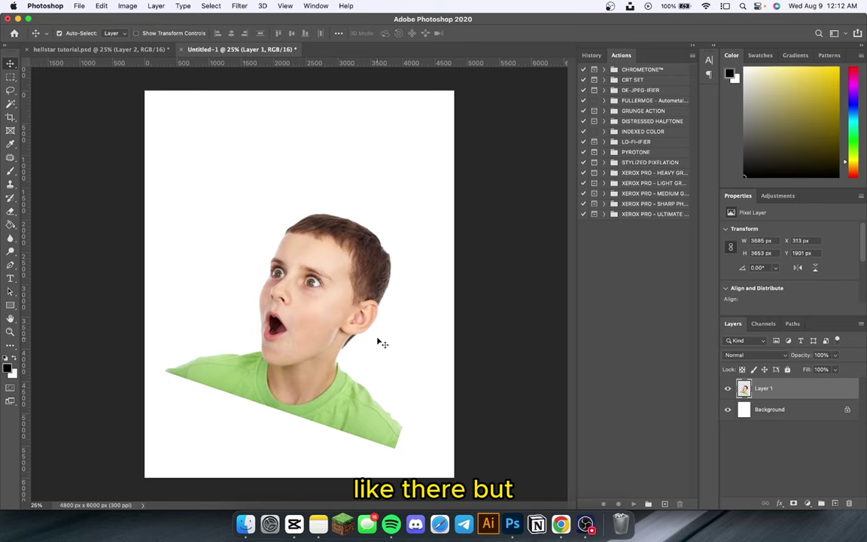
Add a Threshold adjustment above the boy layer and set its threshold level to 187.
scroll(377, 342, "up", 3)
scroll(381, 342, "up", 2)
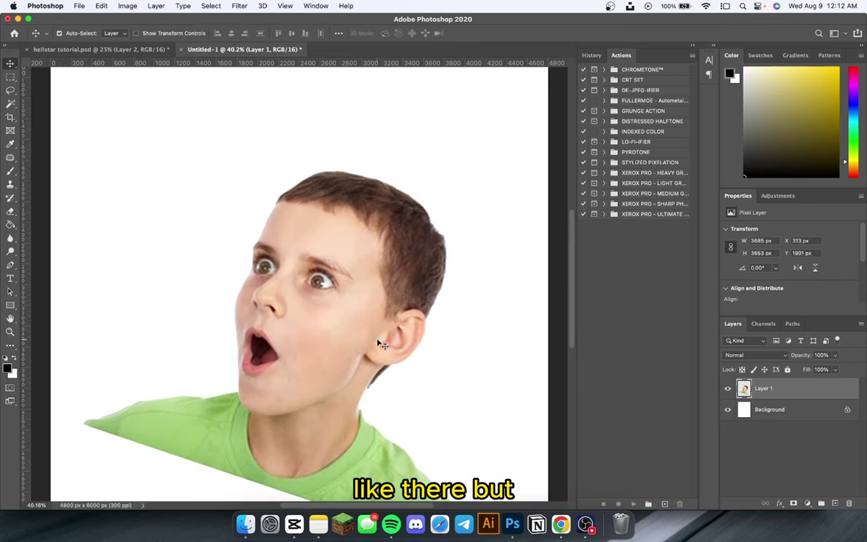
left_click(779, 197)
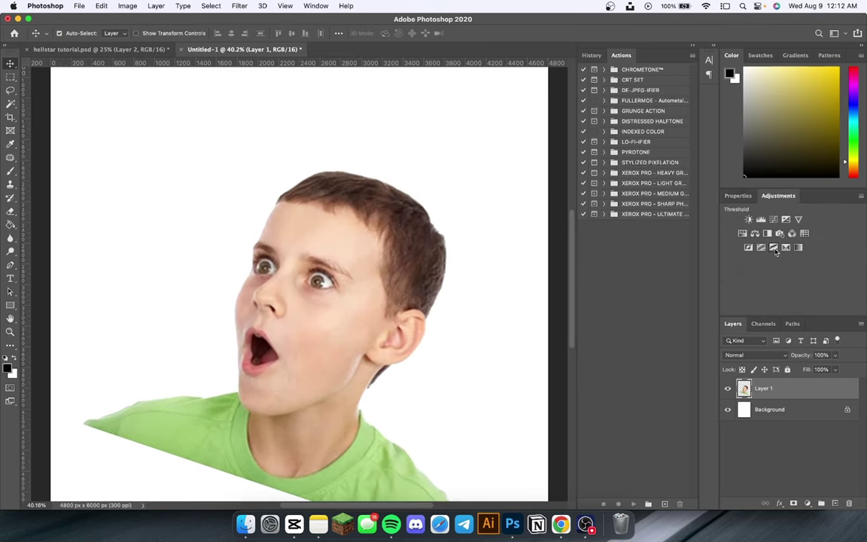
left_click(774, 249)
left_click_drag(789, 288, 819, 287)
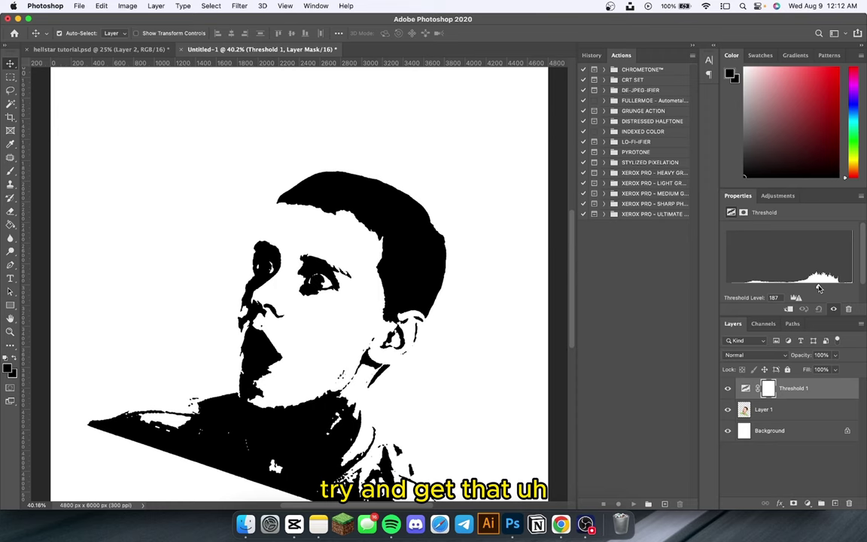
Create a new layer between the boy and the Threshold adjustment, and set up a soft brush at 236 px.
left_click(821, 417)
left_click(835, 503)
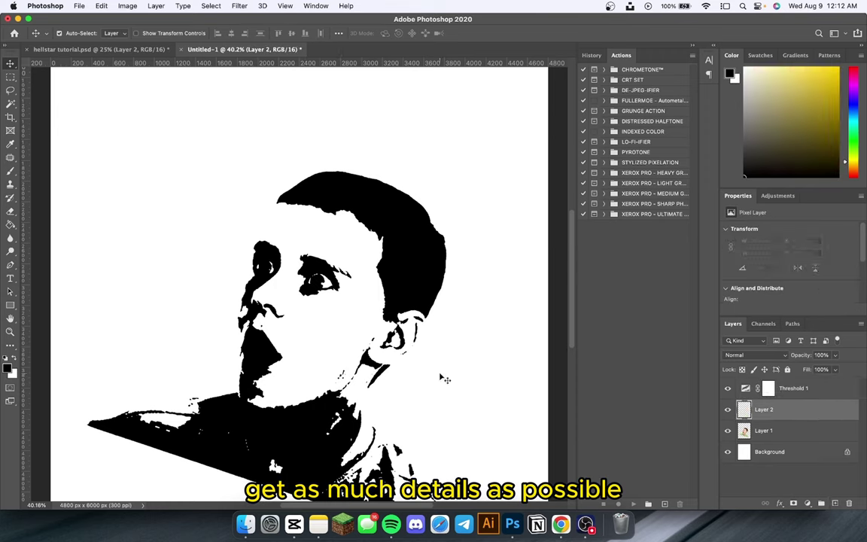
left_click(11, 170)
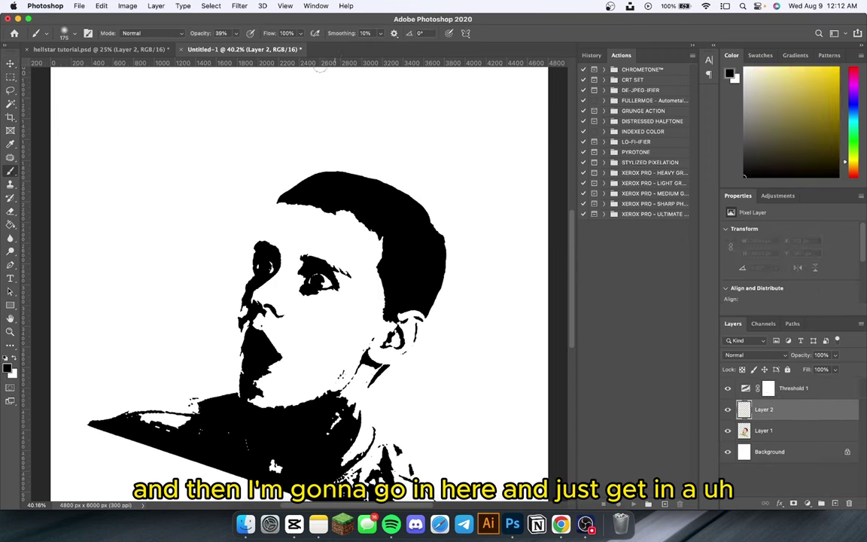
left_click(66, 31)
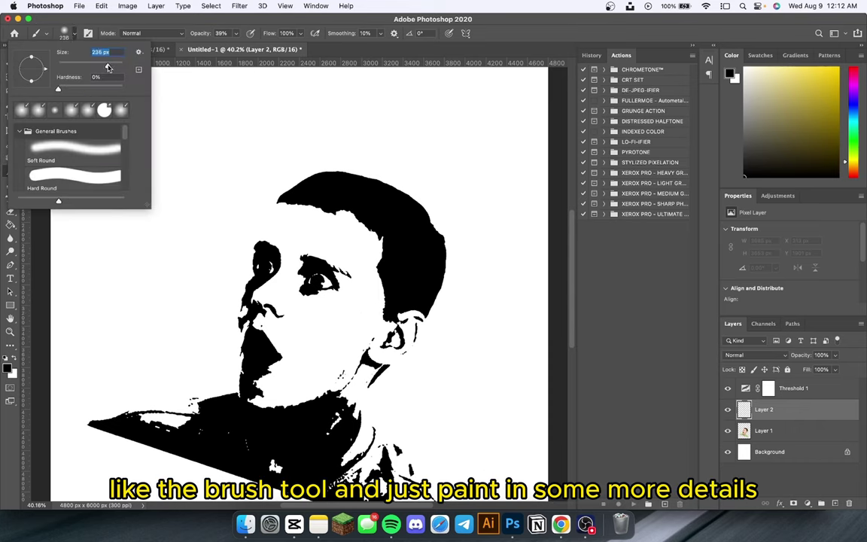
left_click(74, 34)
Try painting shading around the jaw and neck with the brush at 39% opacity, and undo the strokes.
left_click_drag(334, 404, 338, 388)
left_click(318, 392)
key("super+z")
key("super+z")
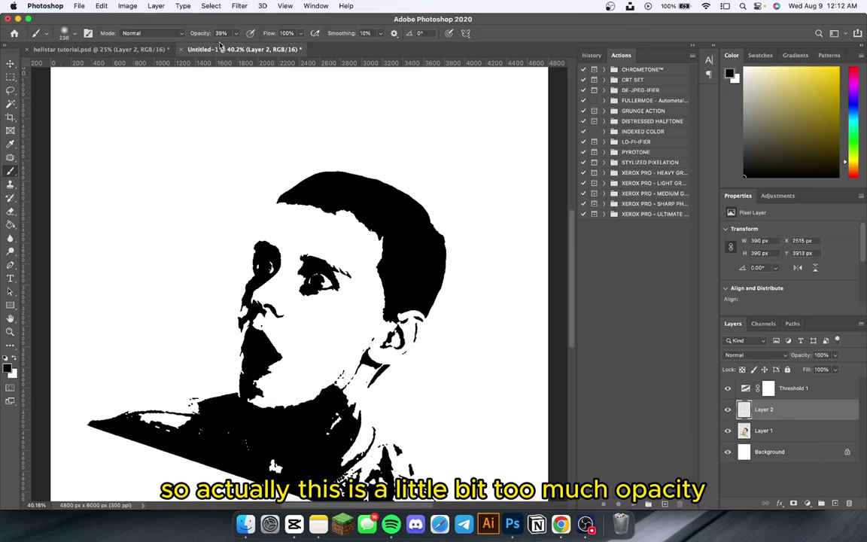
Set the brush opacity to 6% and paint extra shading detail along the jaw, nose, forehead, hairline and cheek.
left_click(236, 33)
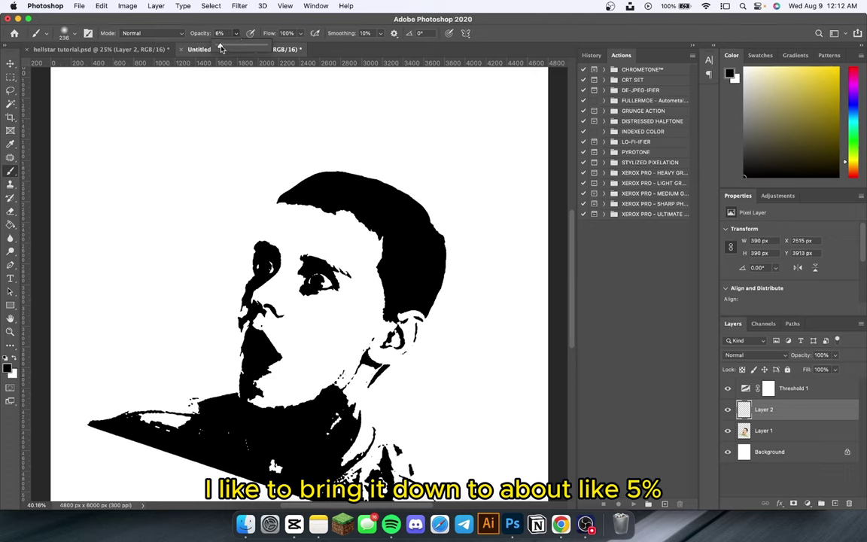
left_click(205, 32)
mouse_move(278, 387)
left_mouse_down()
mouse_move(320, 375)
mouse_move(295, 388)
mouse_move(337, 378)
left_mouse_up()
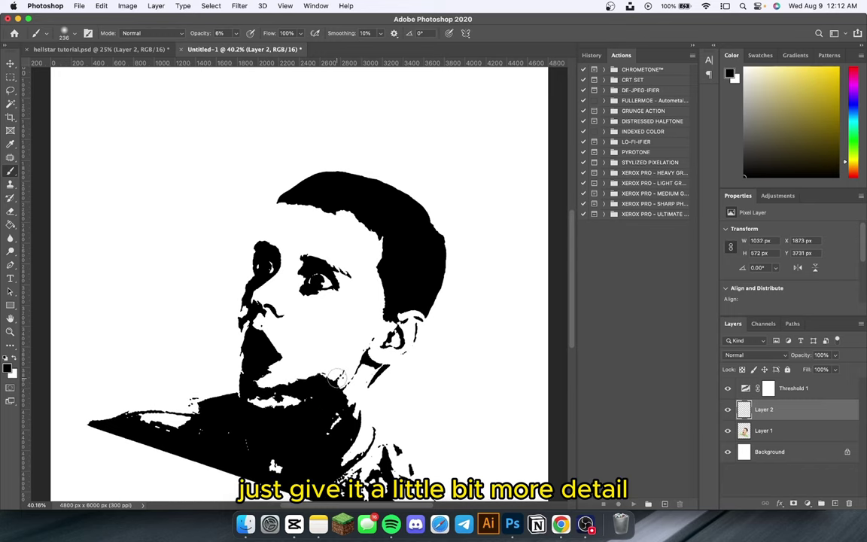
scroll(365, 438, "down", 3)
left_click_drag(282, 248, 290, 255)
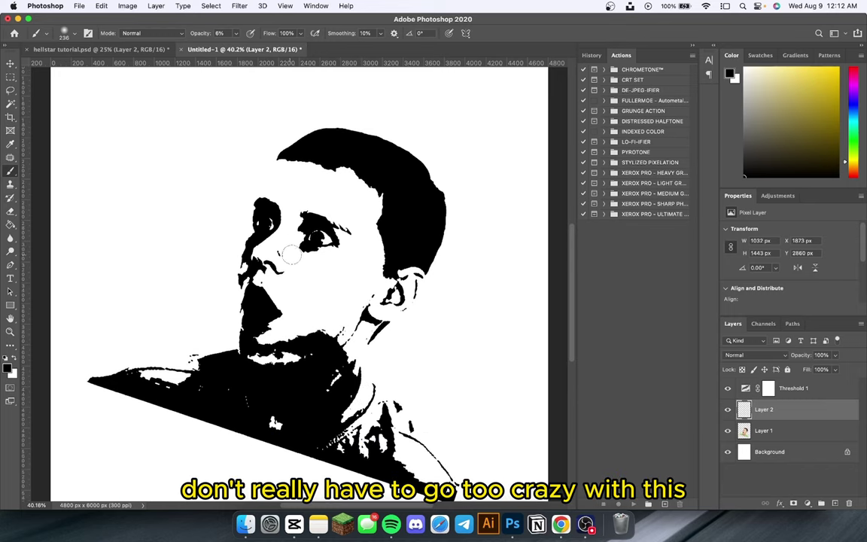
left_click_drag(285, 173, 281, 177)
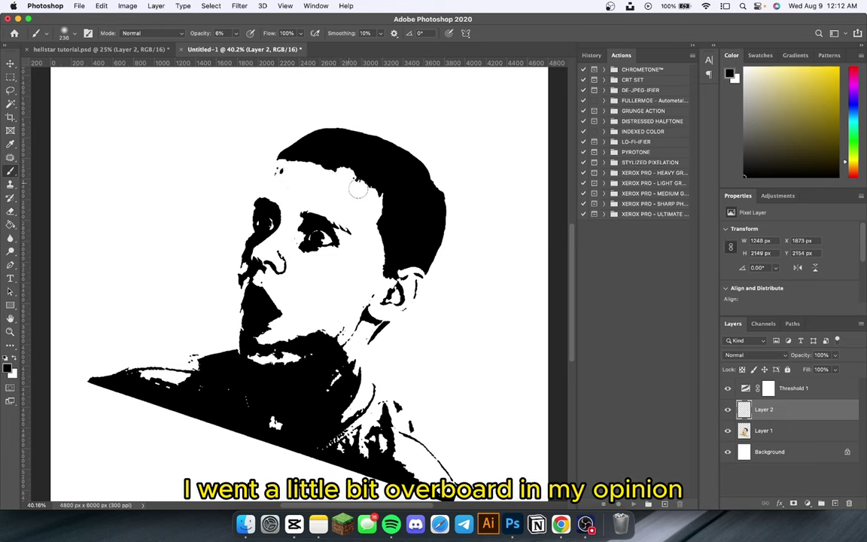
mouse_move(341, 179)
left_mouse_down()
mouse_move(366, 213)
mouse_move(371, 289)
mouse_move(377, 270)
mouse_move(360, 299)
mouse_move(378, 256)
mouse_move(346, 313)
mouse_move(322, 323)
mouse_move(353, 304)
mouse_move(337, 218)
mouse_move(285, 185)
mouse_move(289, 224)
mouse_move(287, 201)
mouse_move(356, 220)
mouse_move(318, 199)
mouse_move(349, 204)
mouse_move(294, 194)
left_mouse_up()
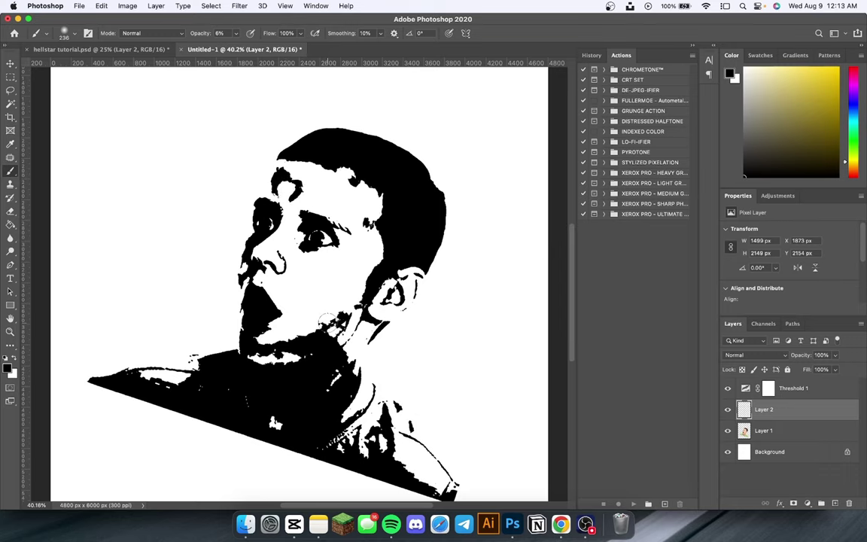
Apply the first pattern of the HALFTONES set as a pattern fill above the painted shading layer.
scroll(299, 284, "down", 2)
scroll(358, 271, "down", 1)
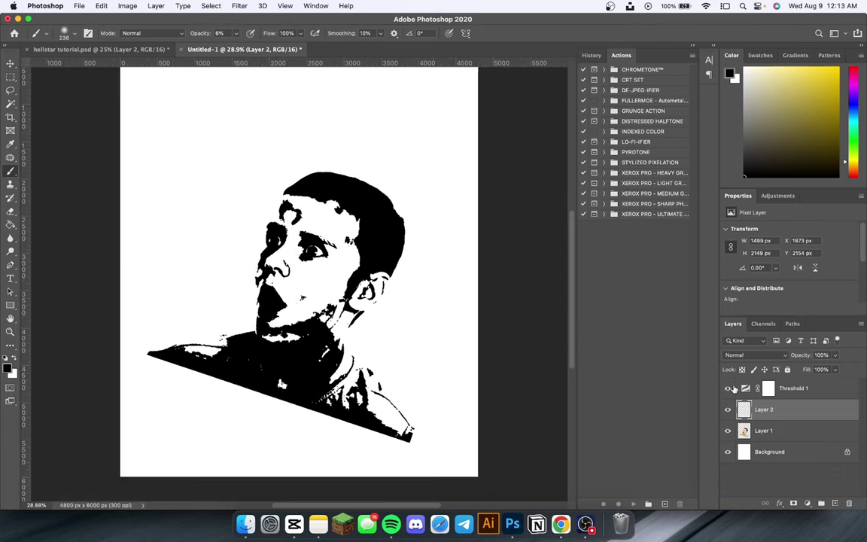
left_click(829, 55)
scroll(774, 120, "down", 5)
left_click(764, 139)
scroll(770, 131, "up", 2)
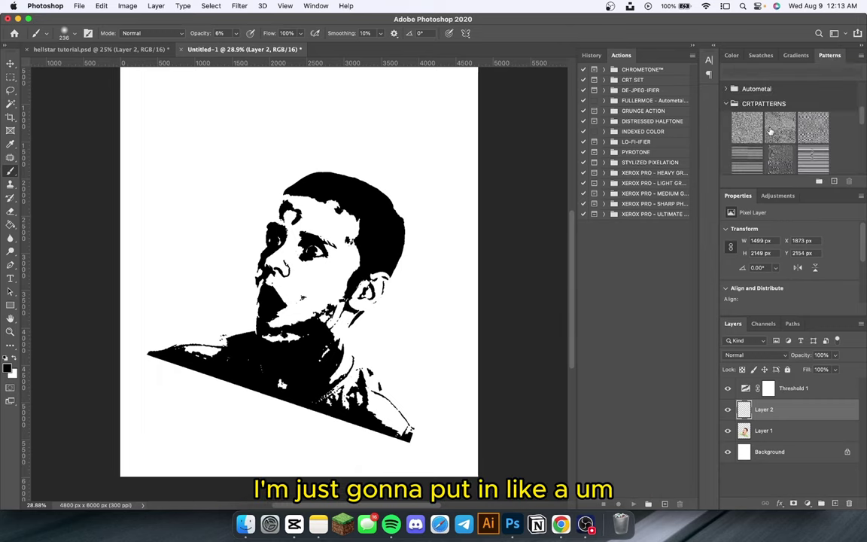
left_click(727, 127)
left_click(727, 142)
scroll(768, 128, "down", 1)
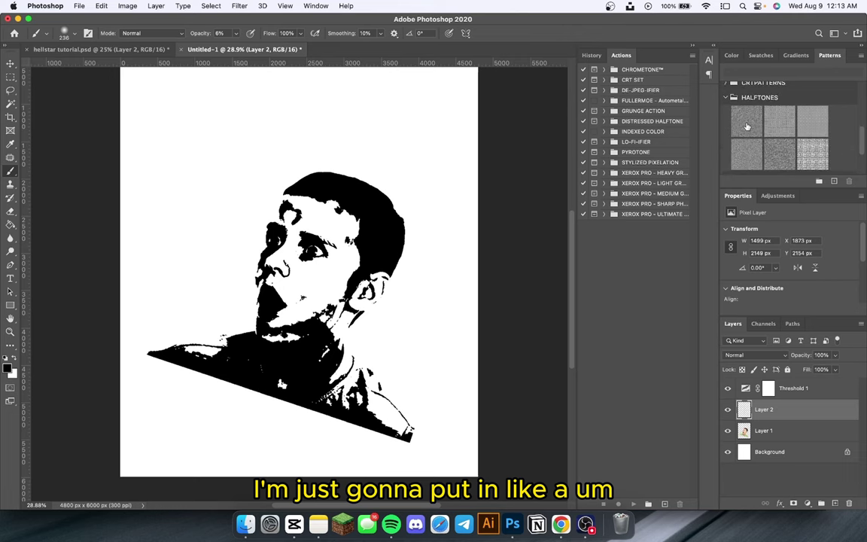
left_click(746, 122)
Release the pattern fill's clipping mask and set its blend mode to Overlay.
right_click(792, 409)
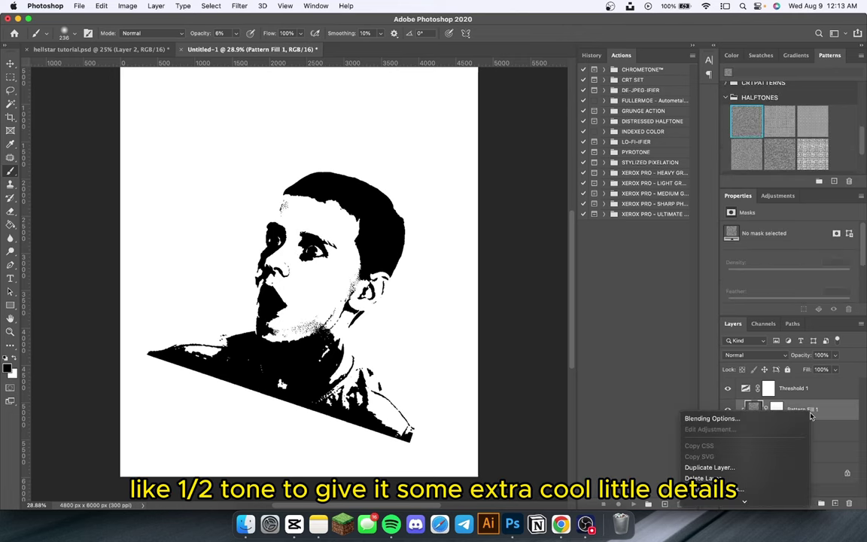
left_click(749, 463)
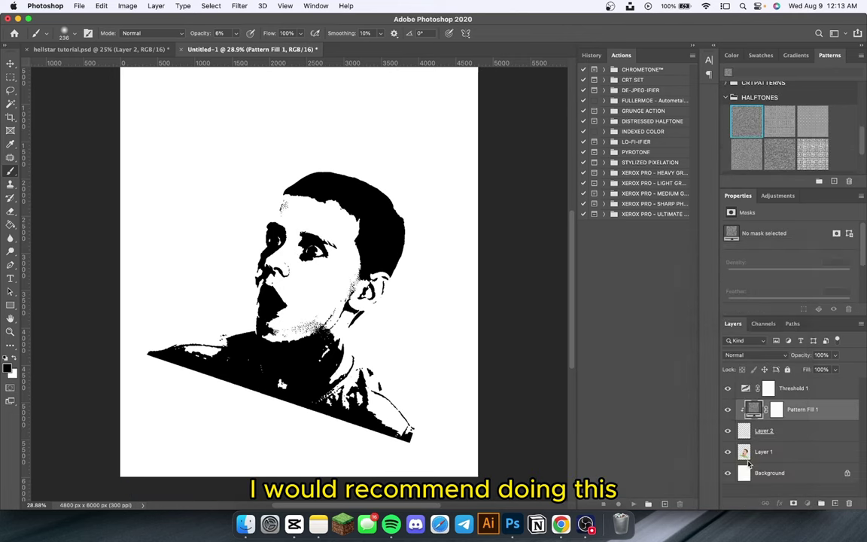
left_click(749, 355)
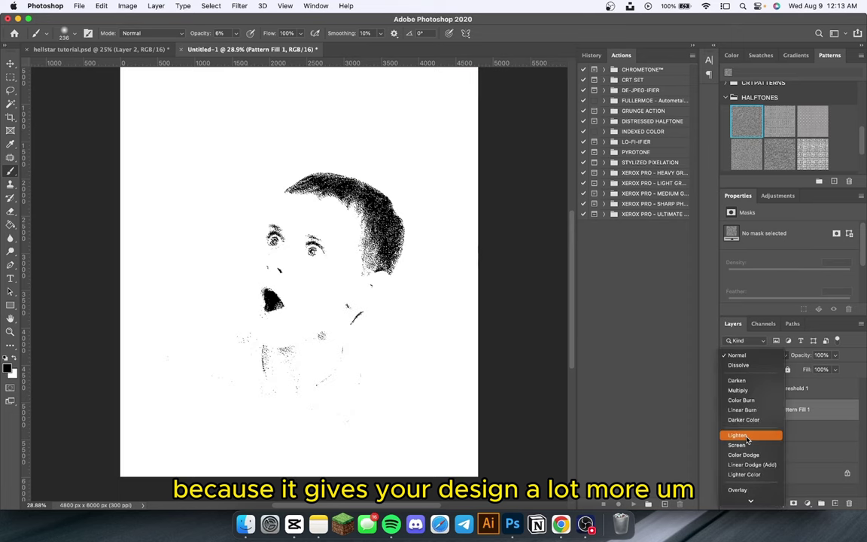
left_click(745, 490)
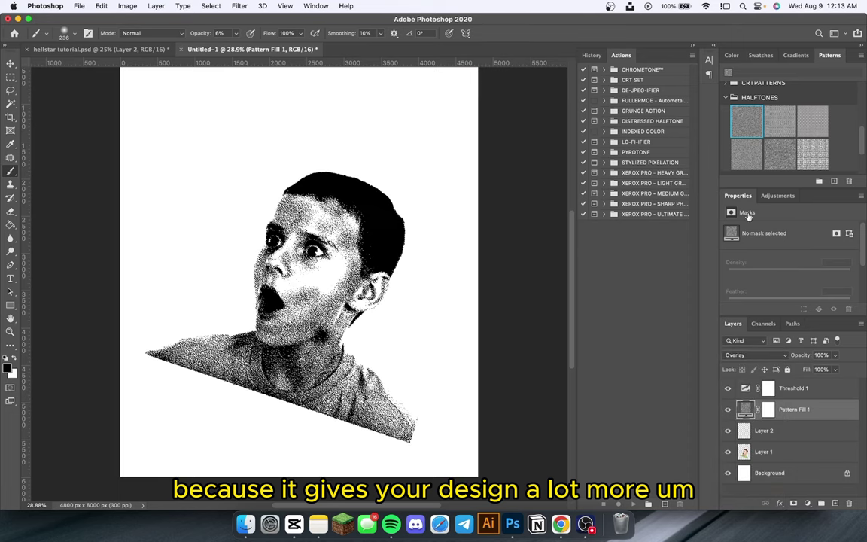
Edit the pattern fill layer and set the halftone pattern's scale to 159%.
double_click(743, 411)
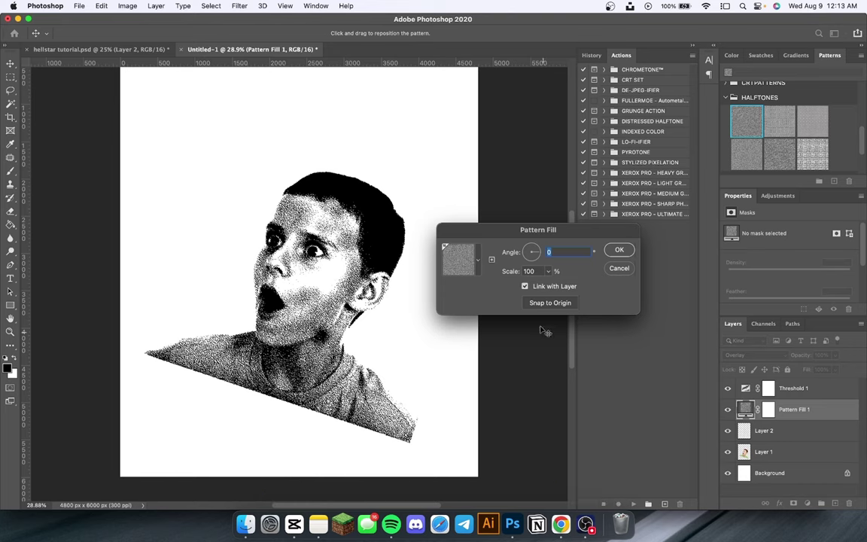
left_click(460, 256)
scroll(448, 317, "down", 5)
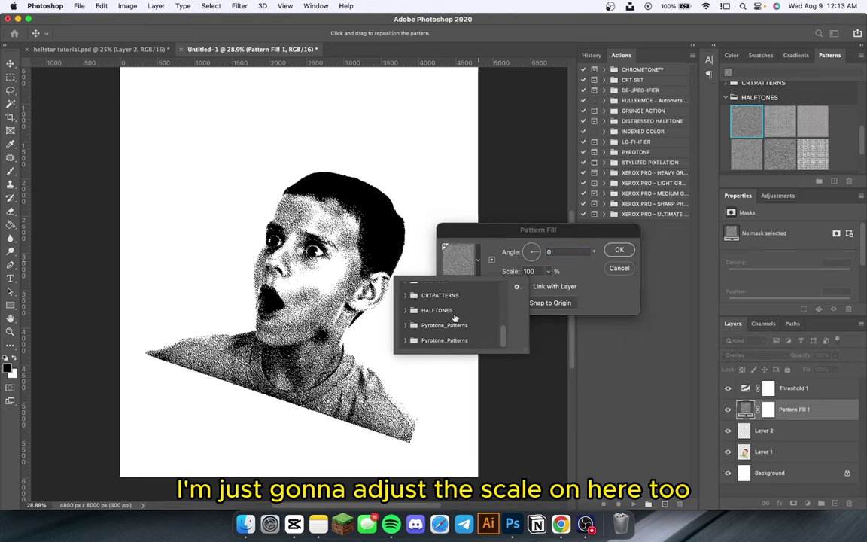
left_click(406, 311)
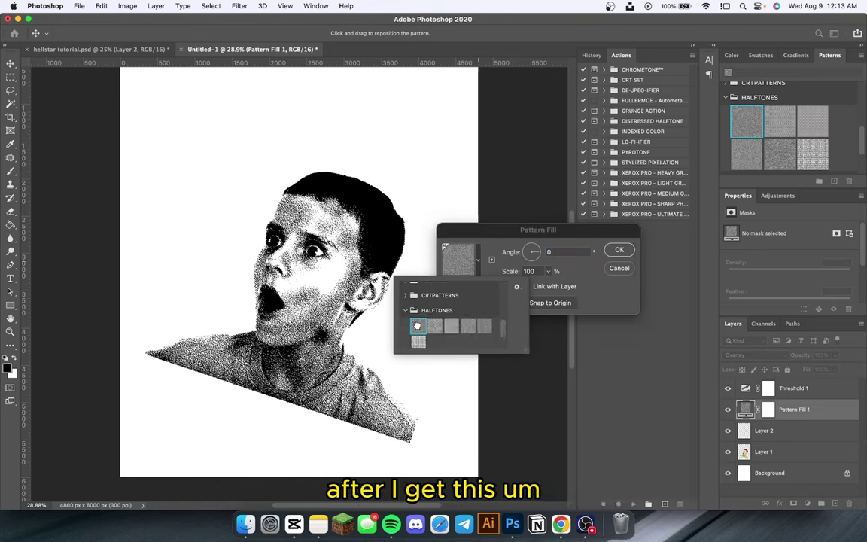
left_click(526, 258)
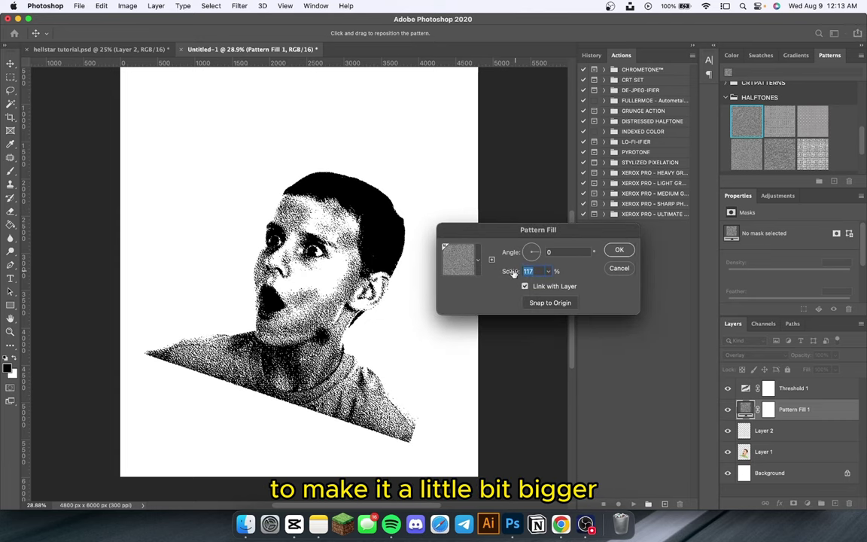
left_click_drag(508, 275, 519, 276)
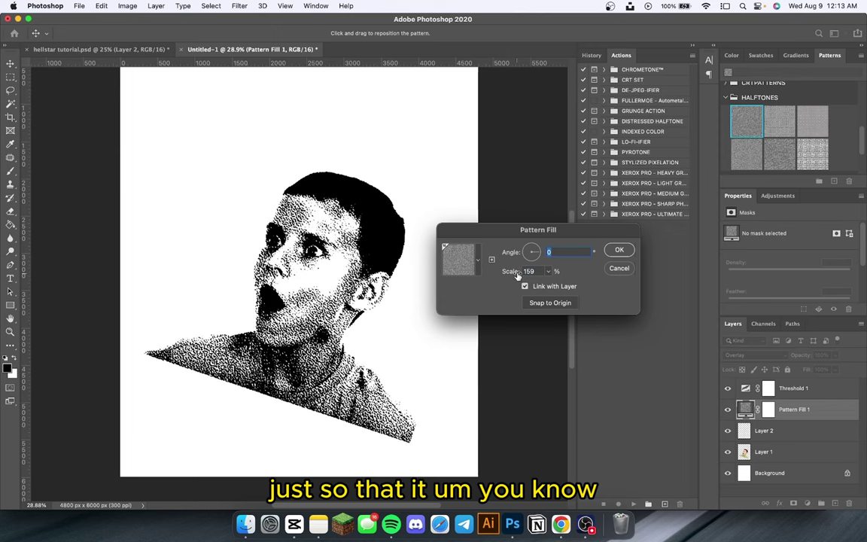
Try the other HALFTONES patterns in the pattern fill, and return to the first one.
left_click(477, 260)
left_click(437, 325)
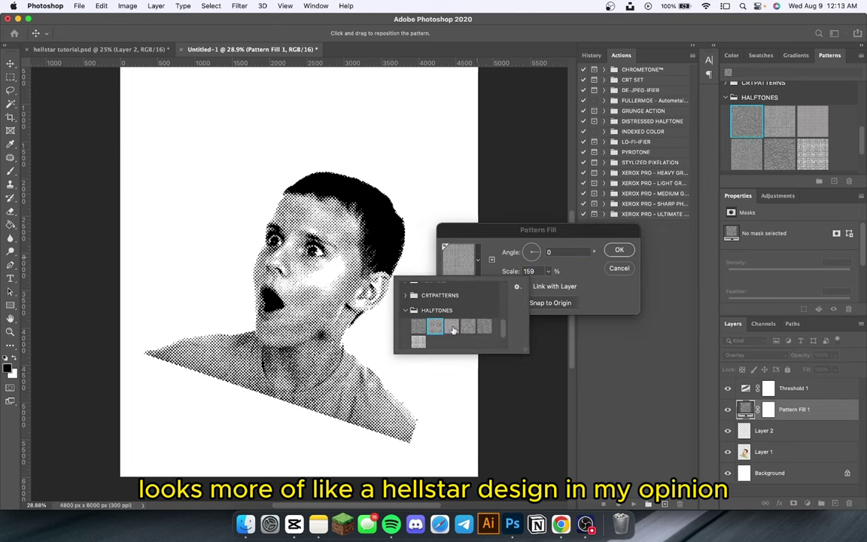
left_click(464, 329)
left_click(480, 326)
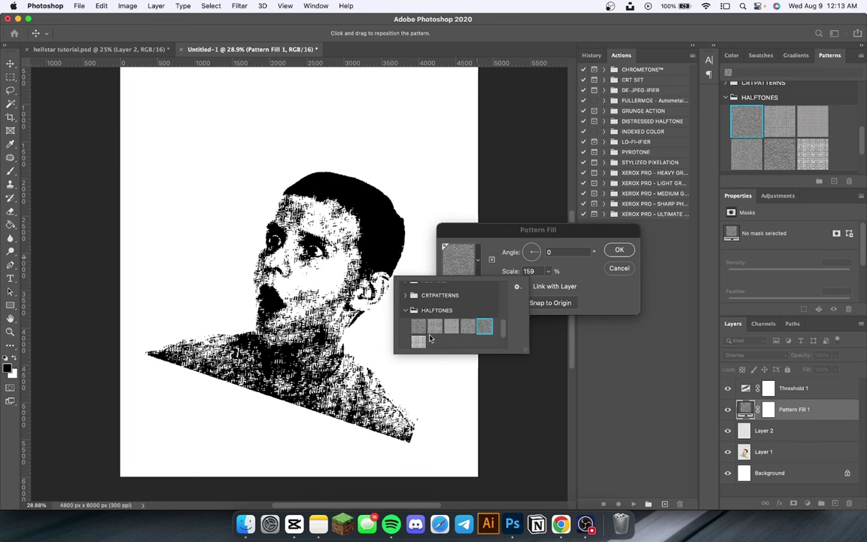
left_click(419, 327)
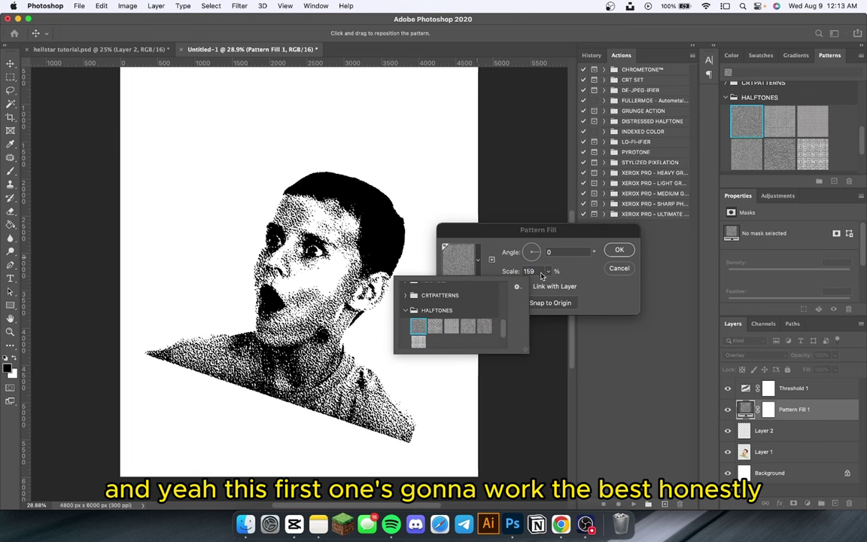
Set the halftone pattern fill's scale to 150% and apply it.
left_click(574, 267)
left_click_drag(509, 275, 511, 276)
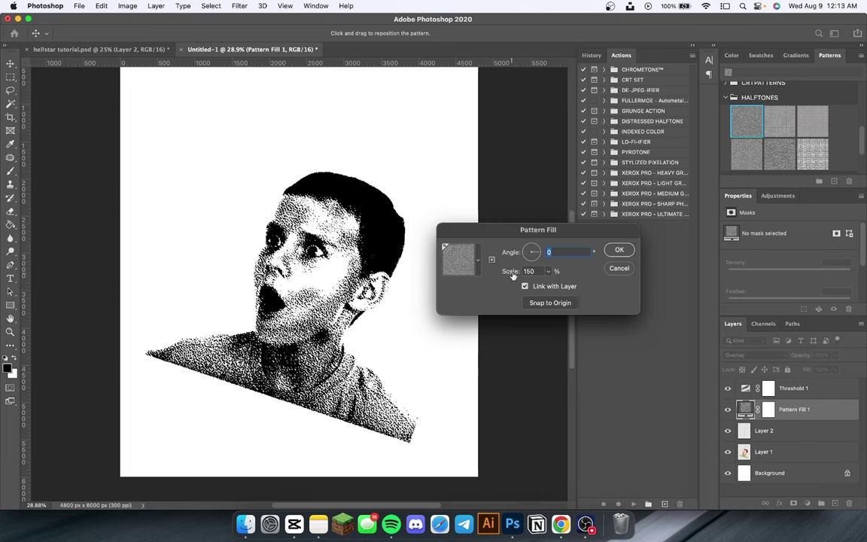
left_click(620, 250)
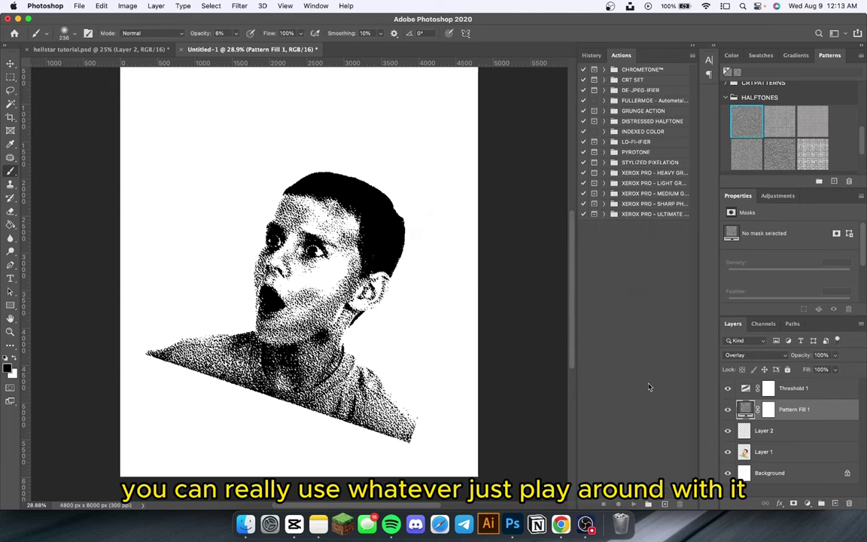
Add a layer mask to Layer 1, which holds the boy cutout.
left_click(766, 432)
left_click(756, 453)
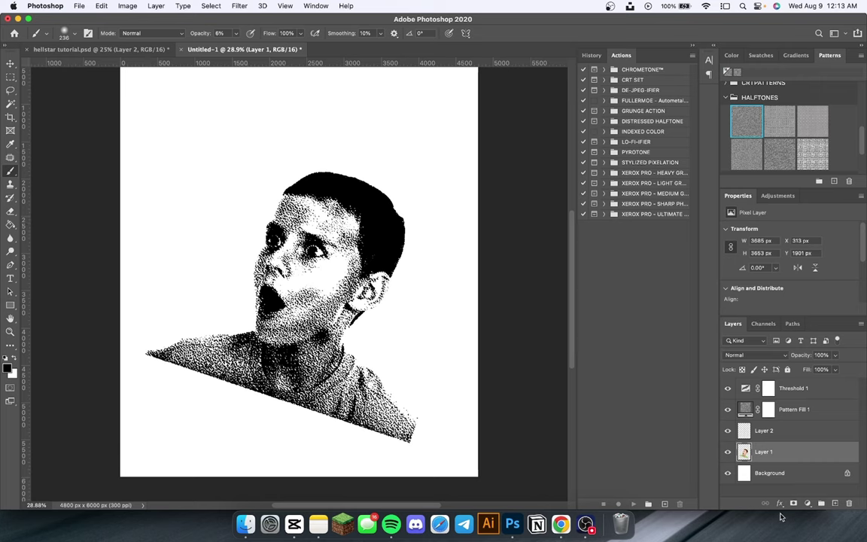
left_click(793, 504)
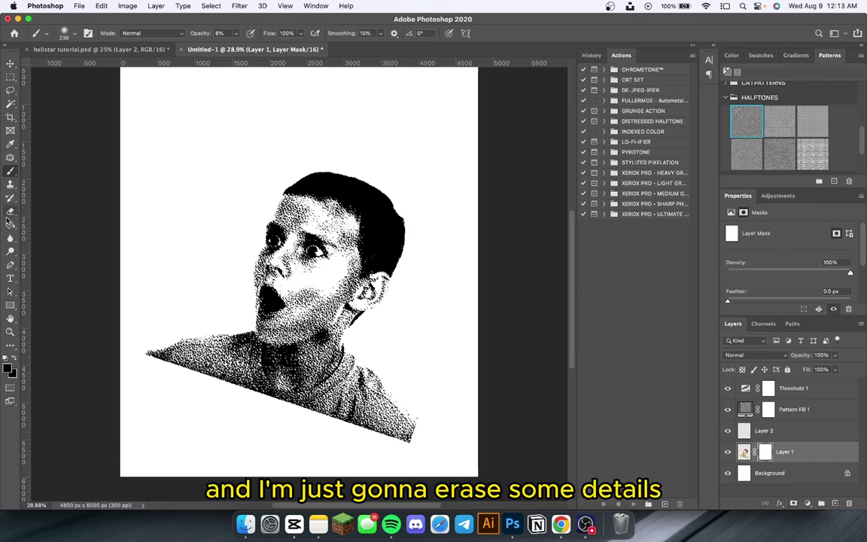
Erase the straight lower edge of the shoulders on Layer 1's mask with a 332 px soft round eraser.
key("e")
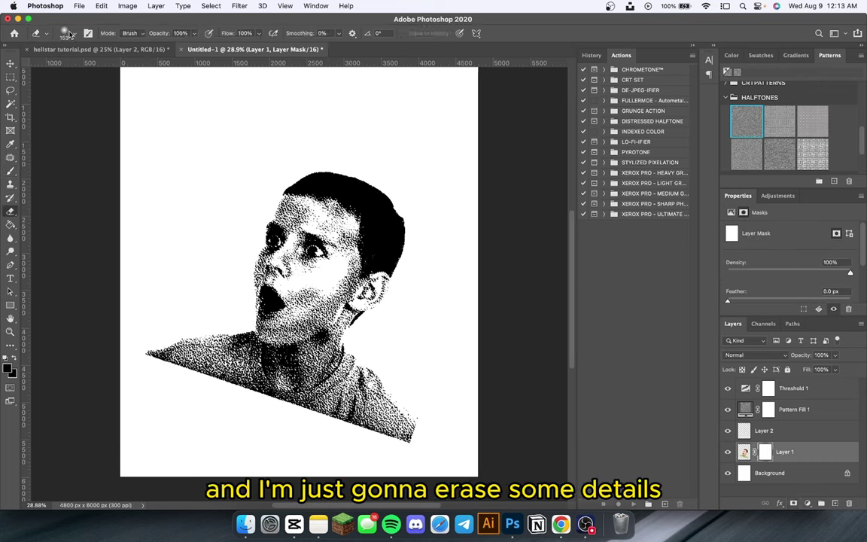
left_click(75, 35)
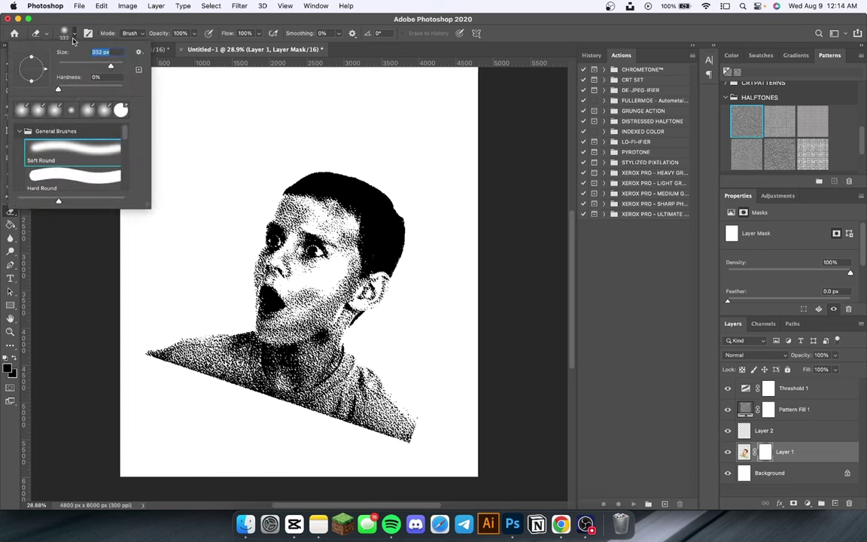
left_click(73, 36)
mouse_move(159, 345)
left_mouse_down()
mouse_move(157, 360)
mouse_move(143, 352)
mouse_move(217, 321)
mouse_move(160, 345)
mouse_move(187, 334)
mouse_move(190, 348)
mouse_move(226, 324)
mouse_move(197, 344)
mouse_move(181, 331)
mouse_move(218, 350)
mouse_move(275, 407)
mouse_move(384, 437)
mouse_move(432, 419)
mouse_move(391, 441)
mouse_move(319, 424)
mouse_move(356, 439)
mouse_move(346, 476)
left_mouse_up()
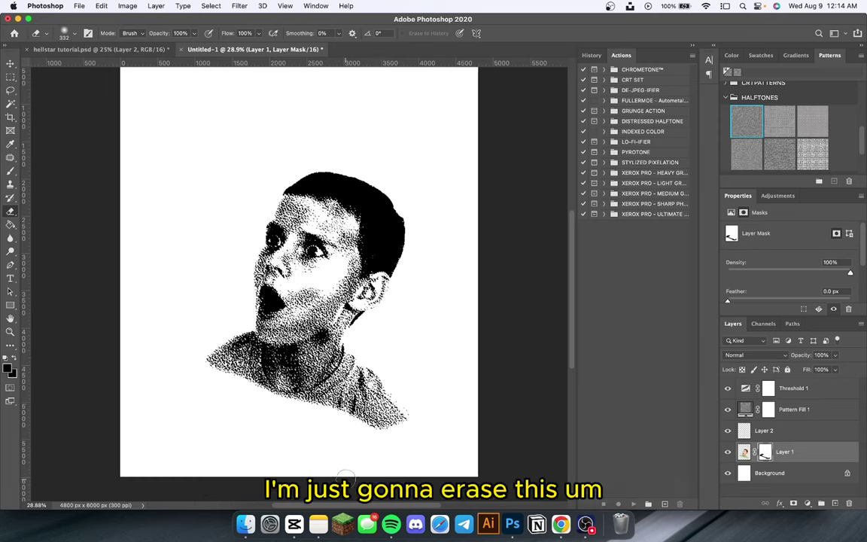
mouse_move(383, 449)
left_mouse_down()
mouse_move(365, 435)
mouse_move(409, 438)
left_mouse_up()
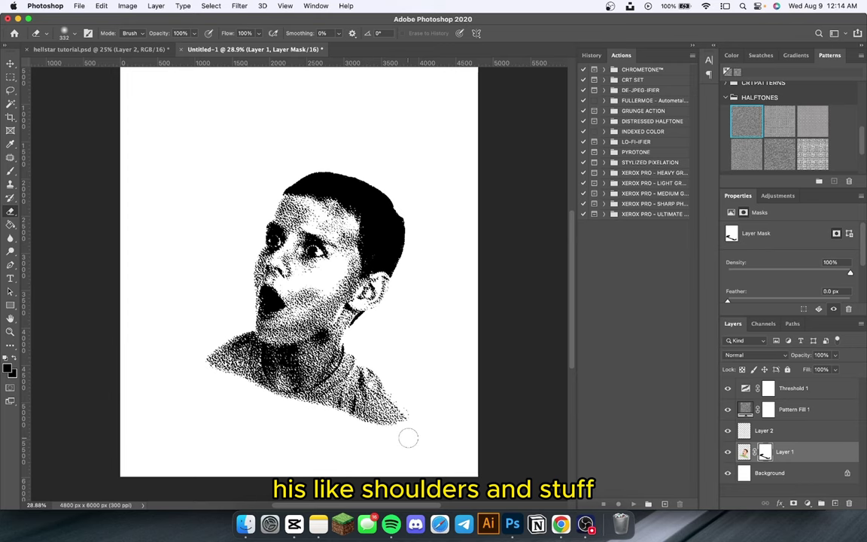
scroll(373, 362, "down", 1)
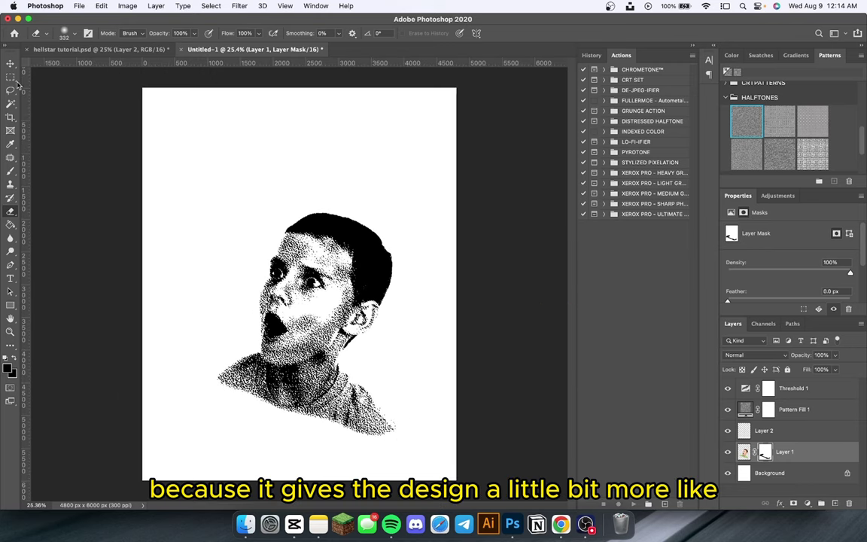
Mask out the inside of both eyes on Layer 1's mask using a 67 px soft brush at 100% opacity.
key("v")
scroll(218, 256, "up", 8)
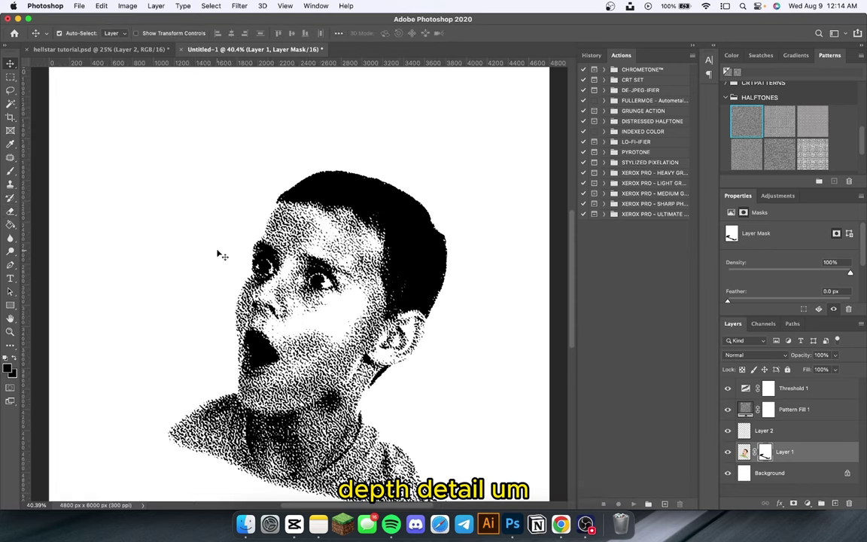
scroll(219, 256, "up", 3)
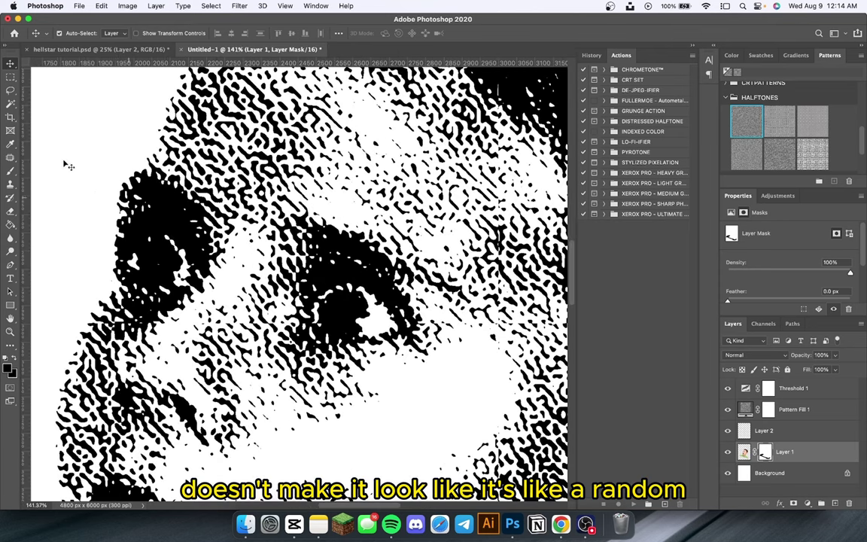
left_click(11, 170)
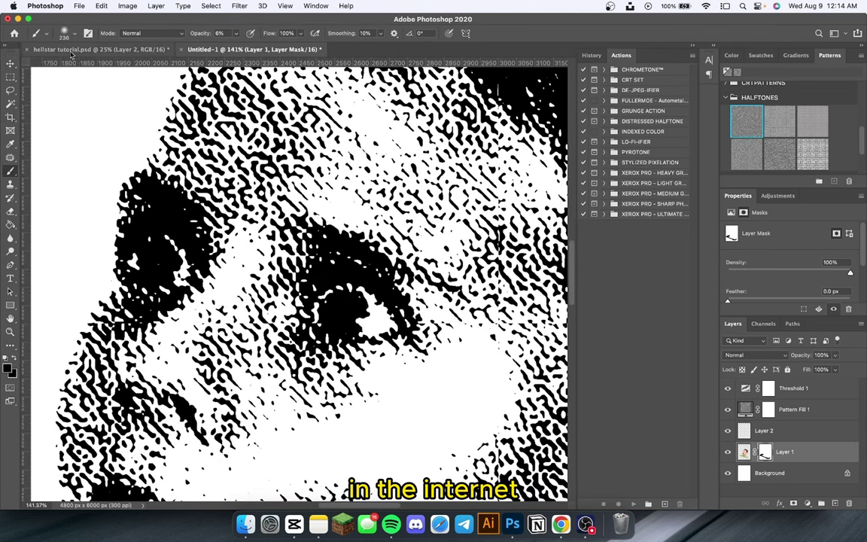
left_click(73, 36)
left_click_drag(99, 68, 85, 68)
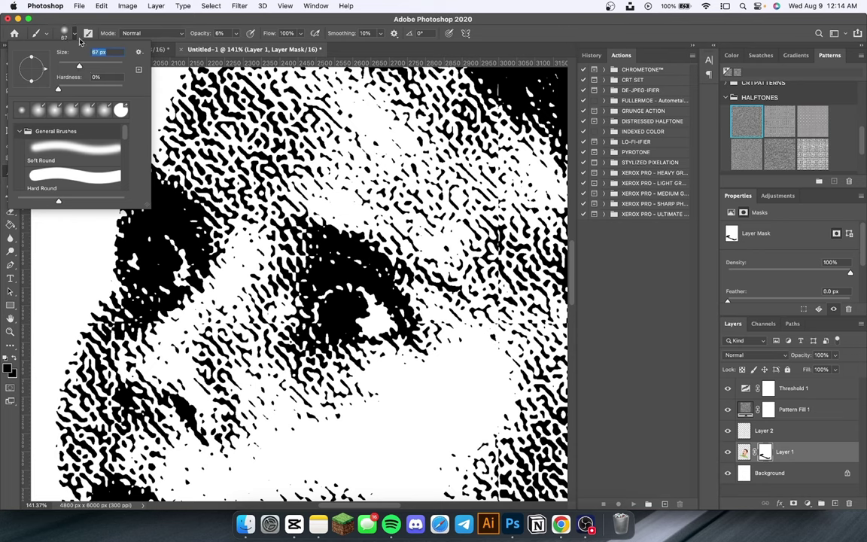
left_click(73, 34)
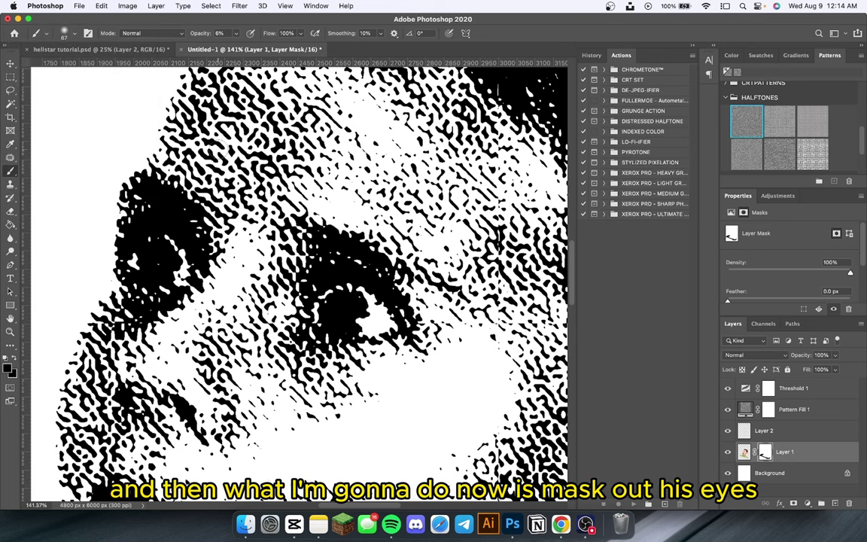
left_click_drag(236, 33, 307, 52)
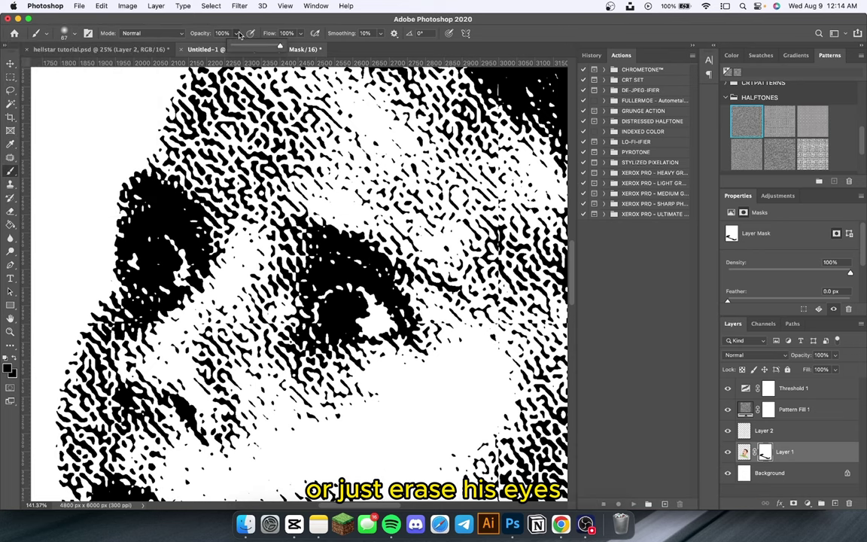
mouse_move(170, 228)
left_mouse_down()
mouse_move(160, 251)
mouse_move(151, 244)
mouse_move(143, 260)
mouse_move(150, 225)
mouse_move(143, 252)
mouse_move(136, 230)
mouse_move(151, 265)
left_mouse_up()
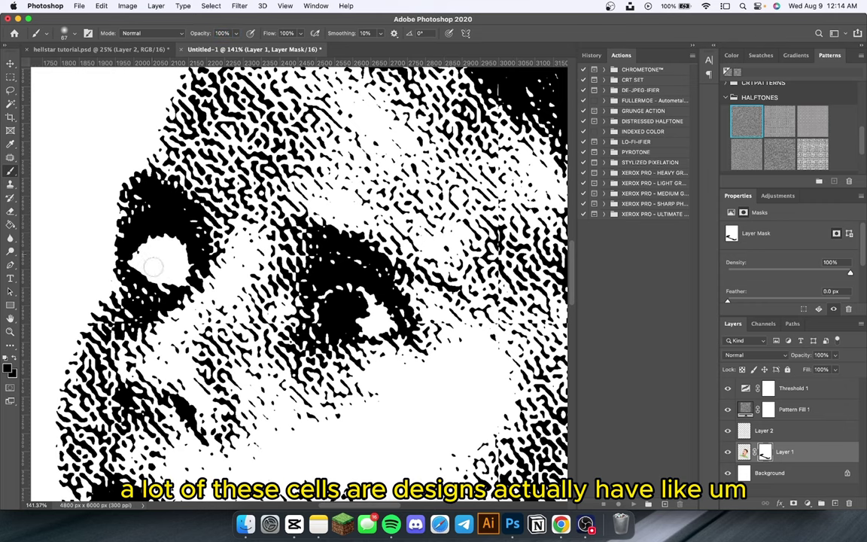
mouse_move(335, 307)
left_mouse_down()
mouse_move(363, 308)
mouse_move(358, 322)
mouse_move(337, 325)
mouse_move(329, 311)
mouse_move(353, 305)
mouse_move(356, 319)
mouse_move(337, 319)
mouse_move(365, 323)
mouse_move(338, 317)
left_mouse_up()
scroll(335, 322, "down", 10)
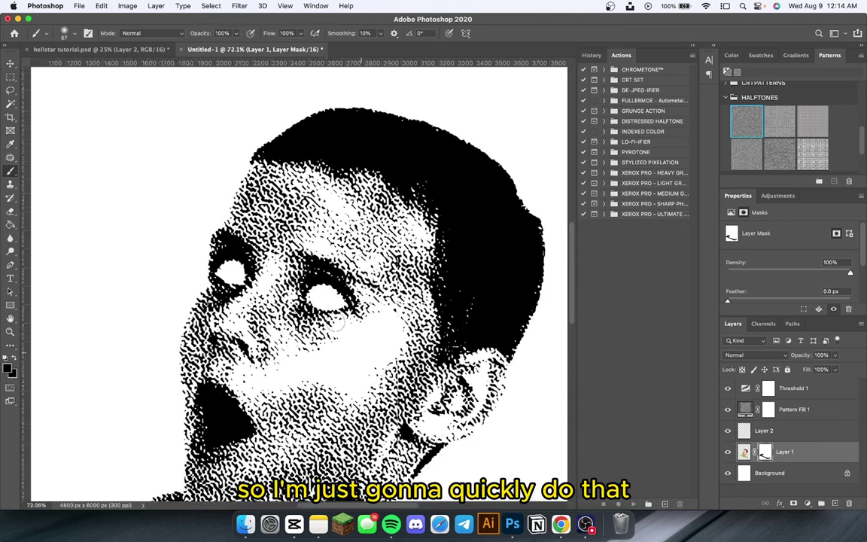
scroll(336, 322, "down", 2)
Scale the spiral down to about 41% and fit it inside the eye nearer the ear.
left_click(12, 64)
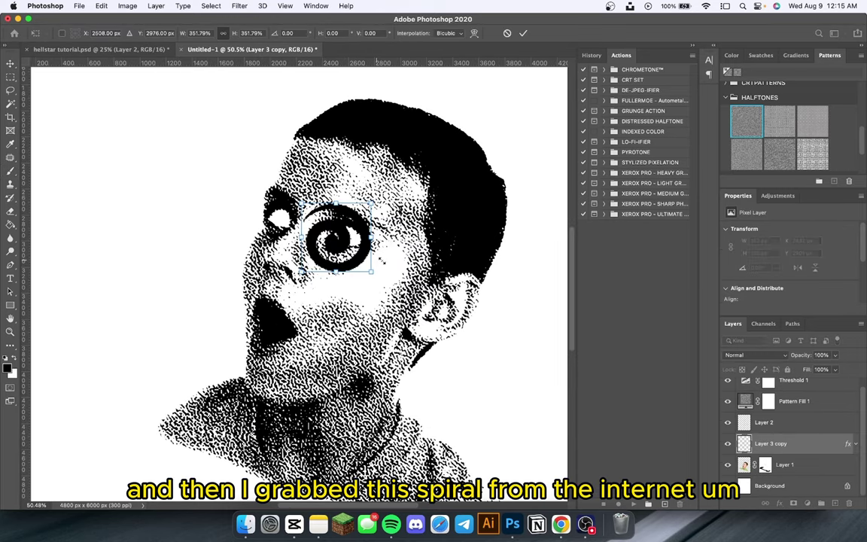
key("Return")
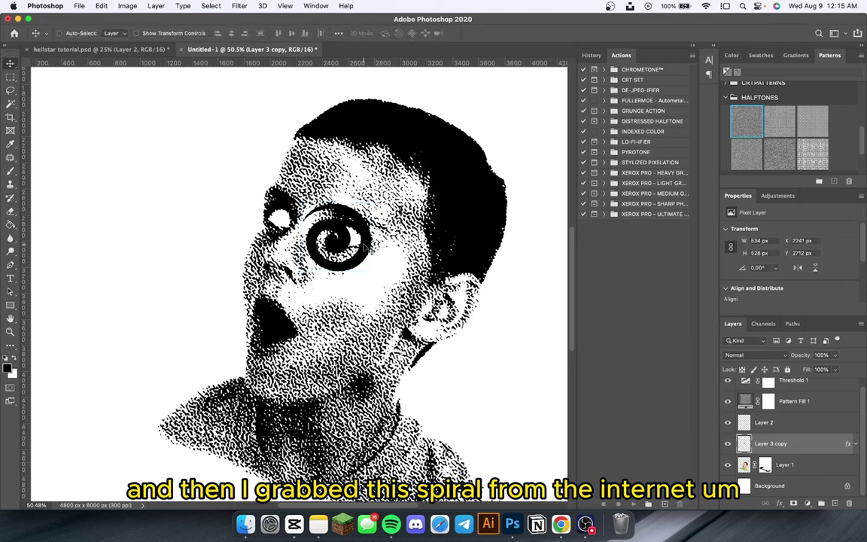
key("super+t")
left_click_drag(372, 271, 351, 238)
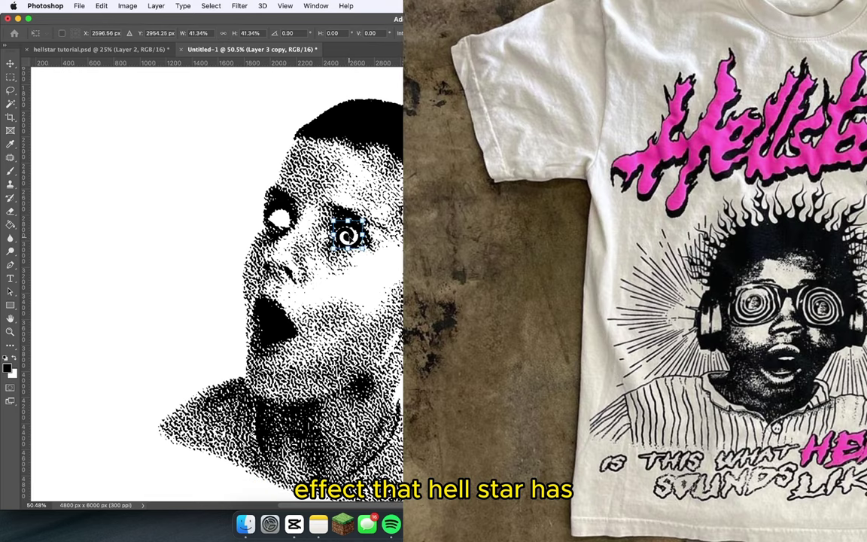
key("Return")
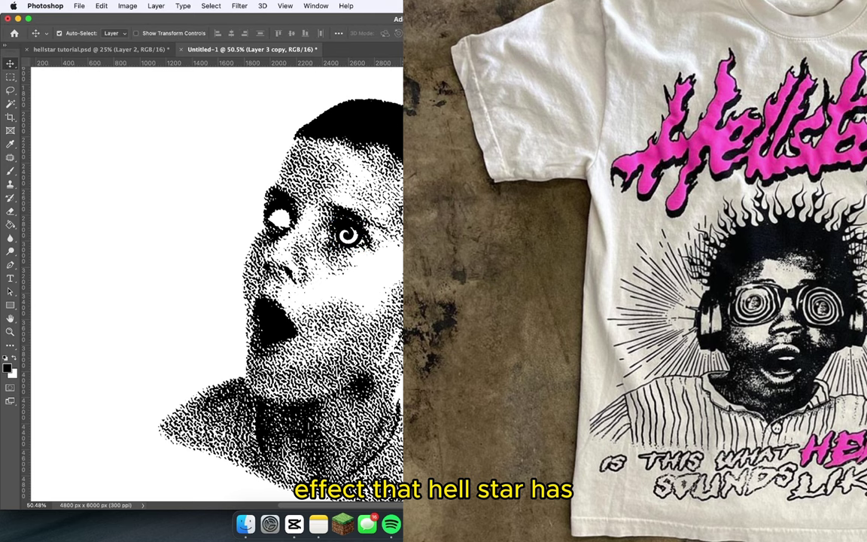
Place a duplicate of the spiral over the other blank eye.
key("super+t")
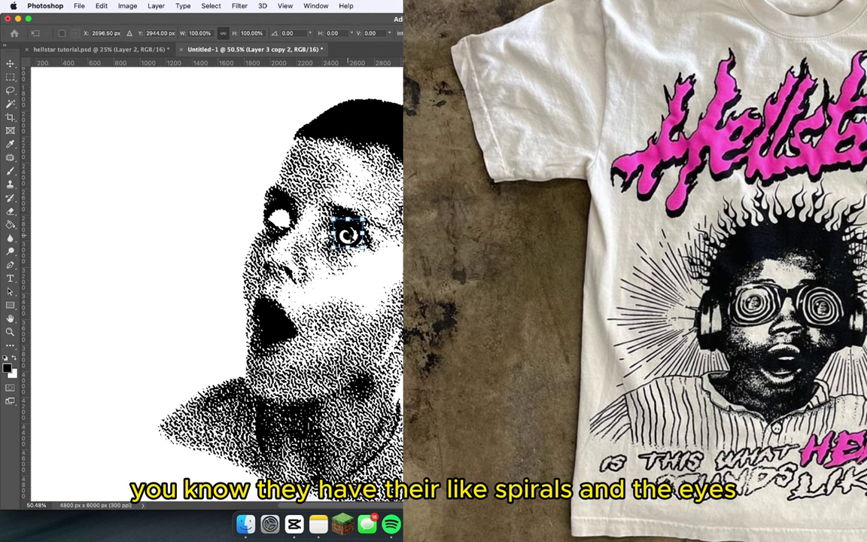
left_click_drag(347, 233, 281, 218)
key("Return")
Lock the Pattern Fill 1 layer and nudge the spiral copy to X 1979 px, Y 2716 px within its eye.
left_click_drag(282, 216, 294, 198)
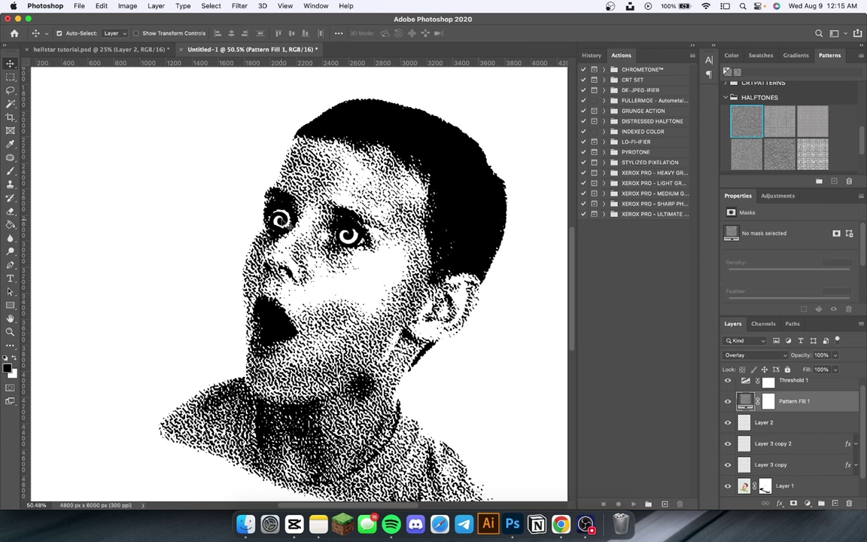
left_click(788, 370)
left_click_drag(288, 224, 285, 197)
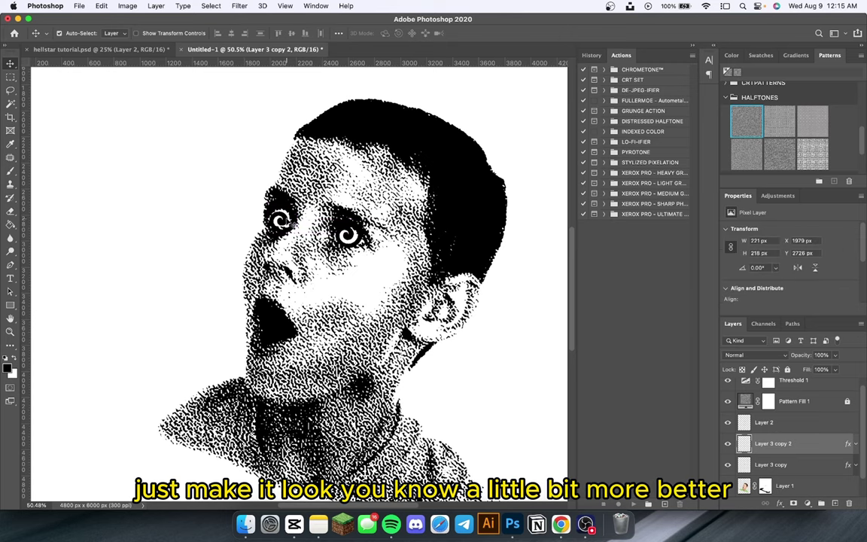
key("shift+Up")
key("shift+Down")
key("shift+Right")
key("shift+Up")
key("shift+Left")
key("super+minus")
key("super+minus")
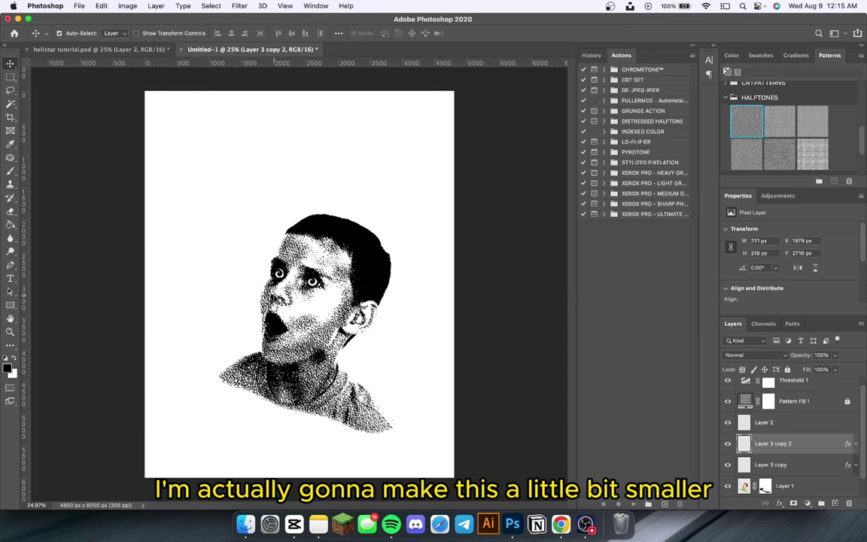
Shrink the spiral in the eye nearer the ear to about 158 × 156 px and centre it within the eye.
key("super+plus")
key("super+plus")
key("super+plus")
key("super+plus")
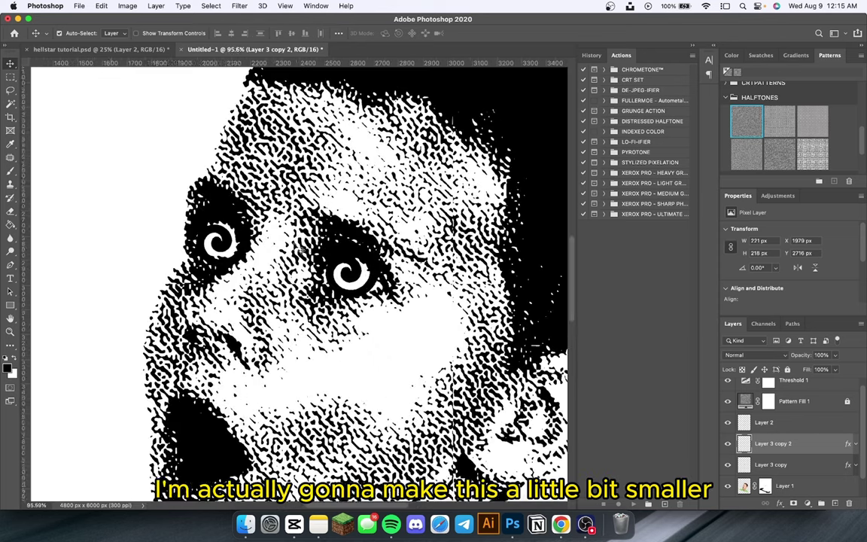
left_click(335, 264)
key("super+t")
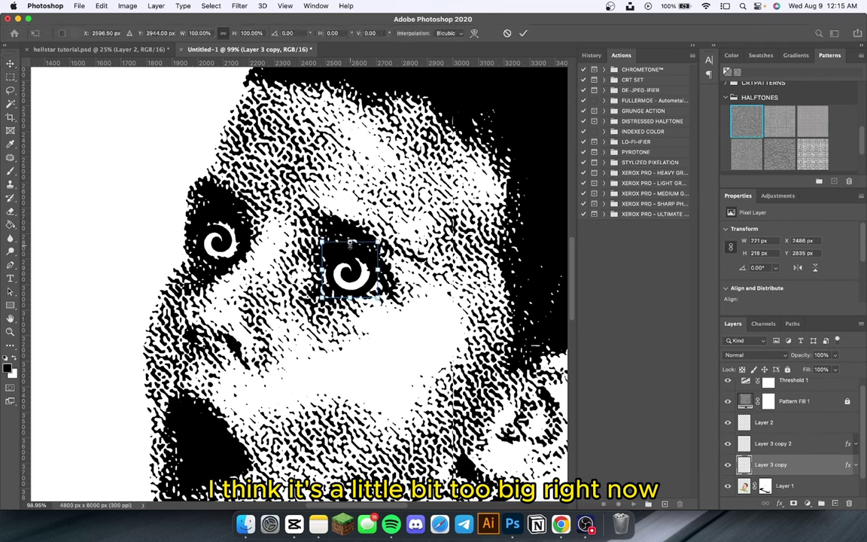
left_click_drag(349, 244, 353, 279)
key("Return")
key("Return")
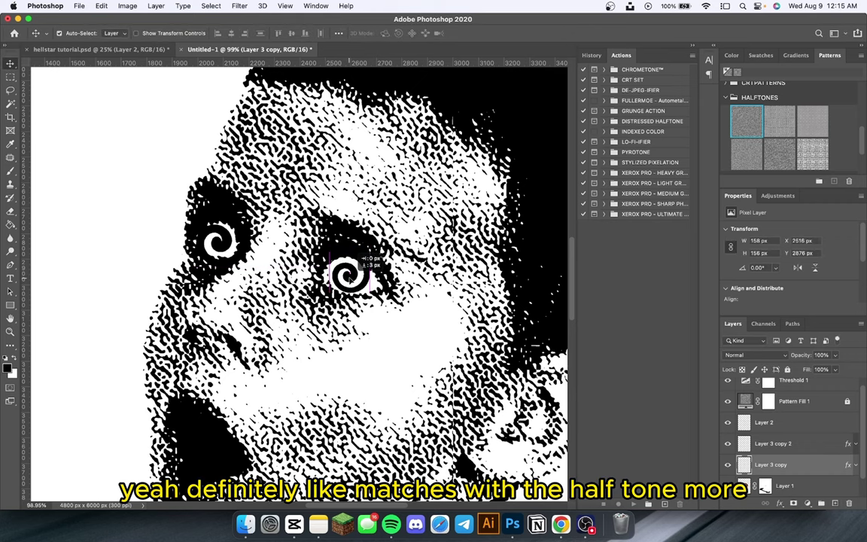
left_click_drag(349, 279, 350, 278)
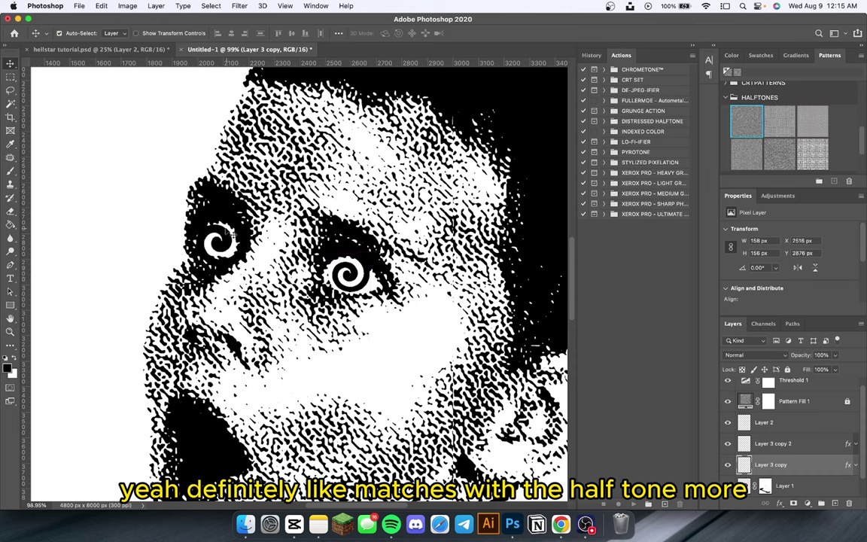
Scale the other eye's spiral to about 73% and position it at X 2003 px, Y 2726 px.
left_click(223, 239)
key("super+t")
left_click_drag(220, 270, 231, 248)
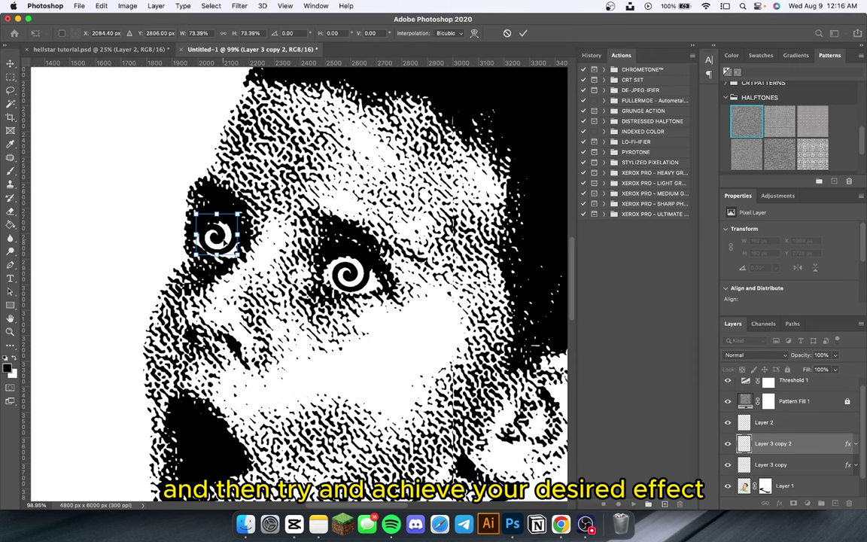
key("shift+Right")
key("shift+Right")
key("Return")
scroll(225, 248, "down", 6)
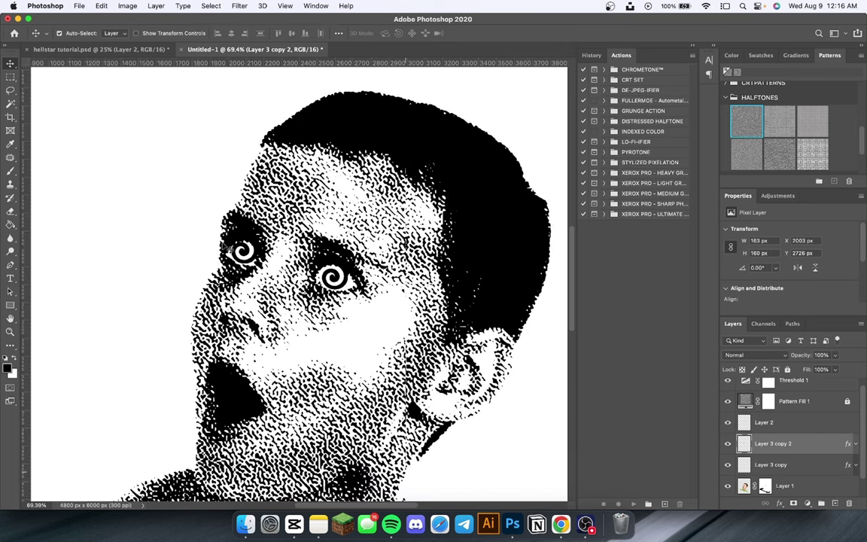
scroll(224, 247, "down", 2)
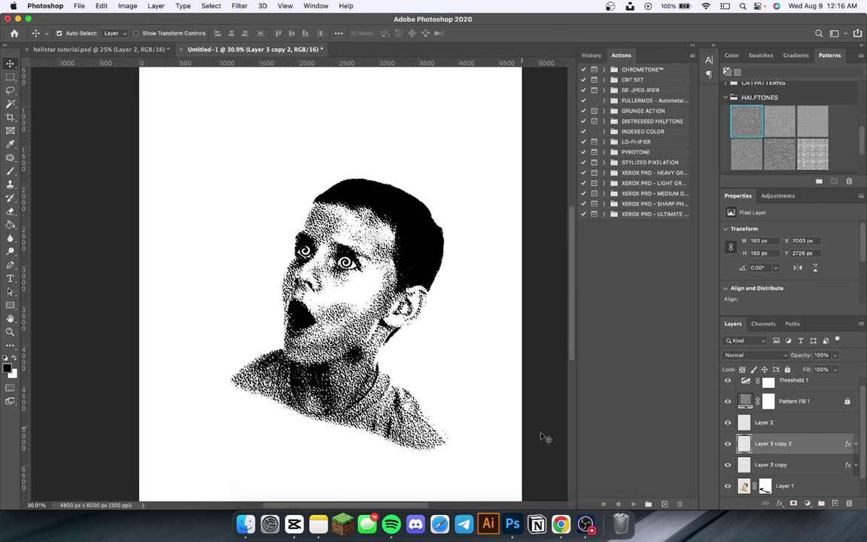
Paint black on Layer 1's mask with a soft 220 px brush to trim the ragged lower edge of the shoulders.
scroll(738, 460, "down", 1)
left_click(765, 464)
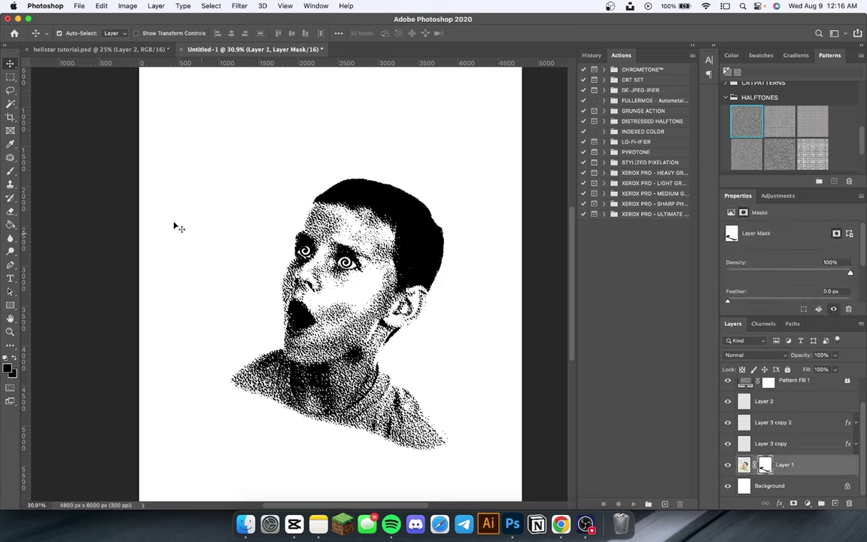
key("b")
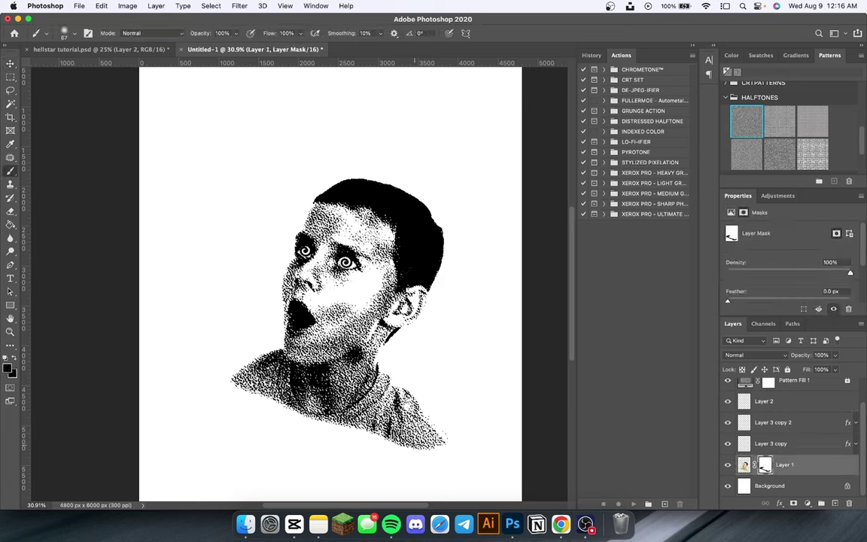
left_click(74, 34)
left_click_drag(79, 65, 111, 67)
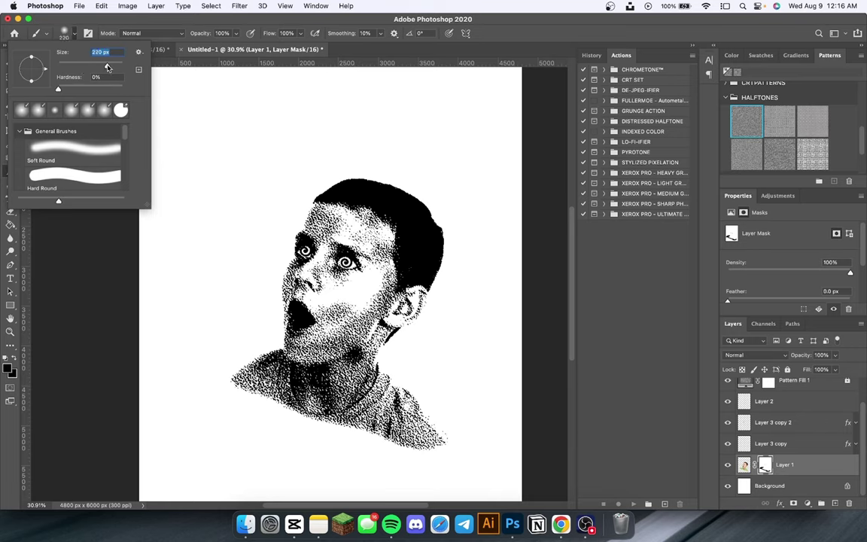
left_click(75, 34)
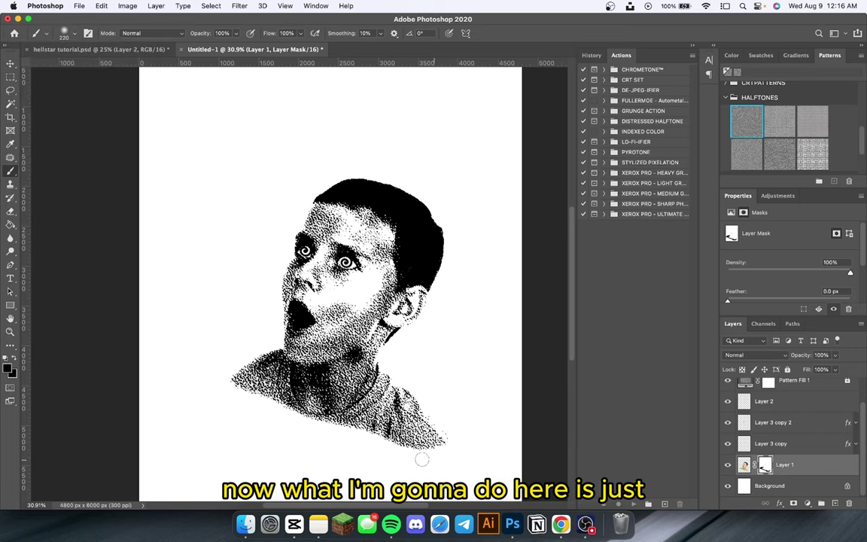
mouse_move(399, 450)
left_mouse_down()
mouse_move(448, 447)
mouse_move(434, 415)
mouse_move(444, 426)
mouse_move(440, 444)
mouse_move(428, 449)
mouse_move(438, 426)
mouse_move(438, 443)
mouse_move(422, 452)
mouse_move(329, 440)
left_mouse_up()
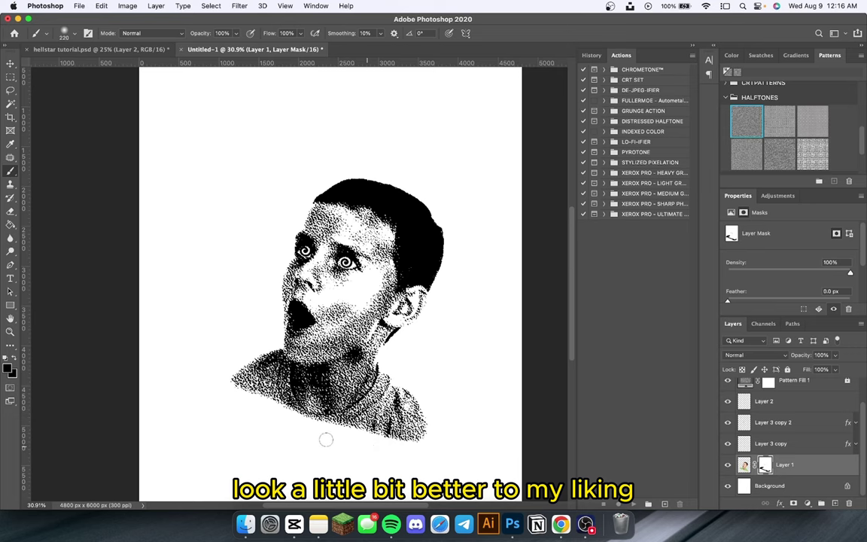
key("super+0")
left_click(11, 65)
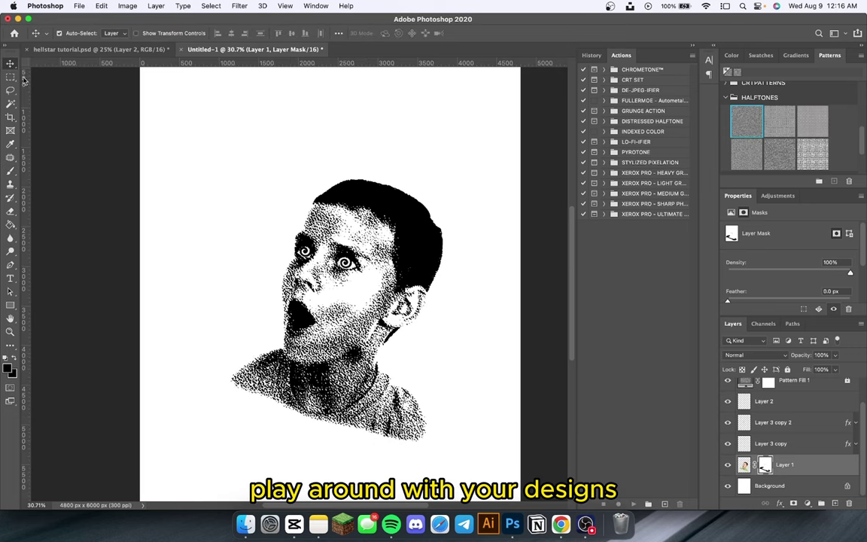
scroll(184, 219, "down", 3)
scroll(183, 219, "up", 3)
scroll(183, 218, "down", 1)
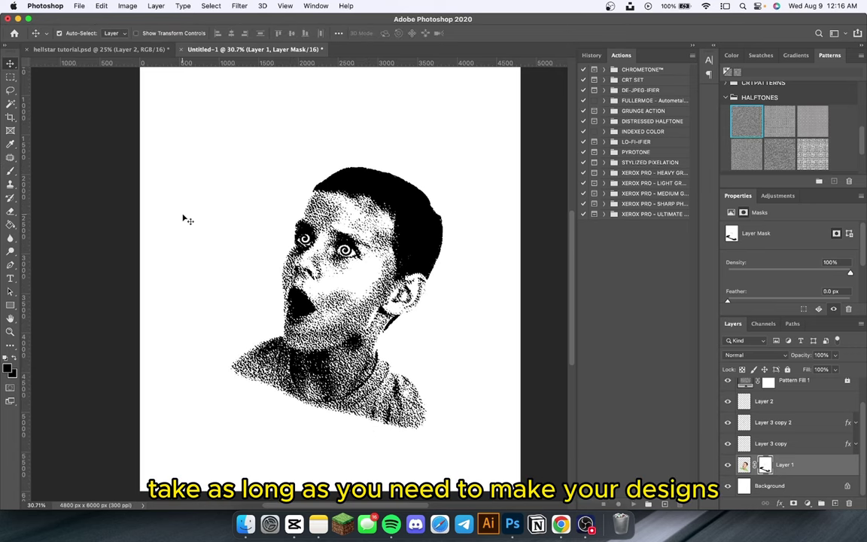
scroll(183, 217, "up", 2)
scroll(771, 403, "up", 2)
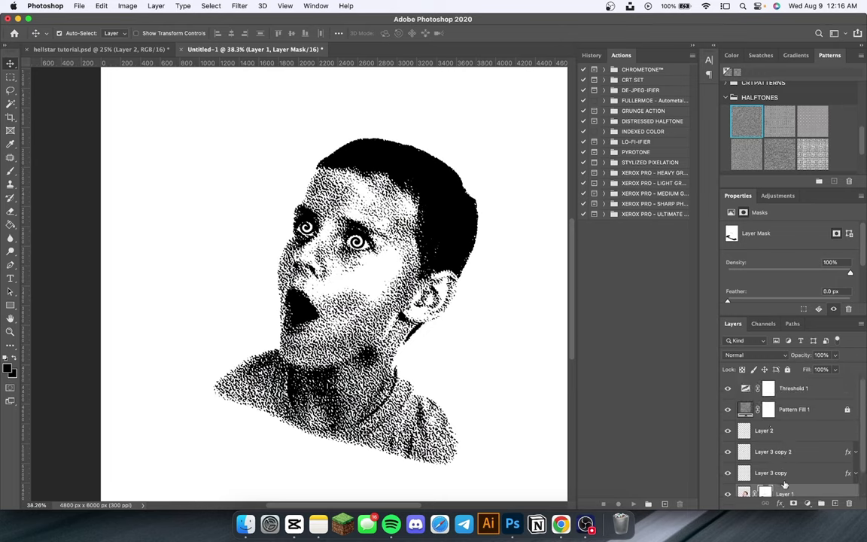
Create a new layer directly above Layer 1 and set the soft black brush to 59 px for painting flames.
scroll(784, 484, "down", 2)
left_click(835, 503)
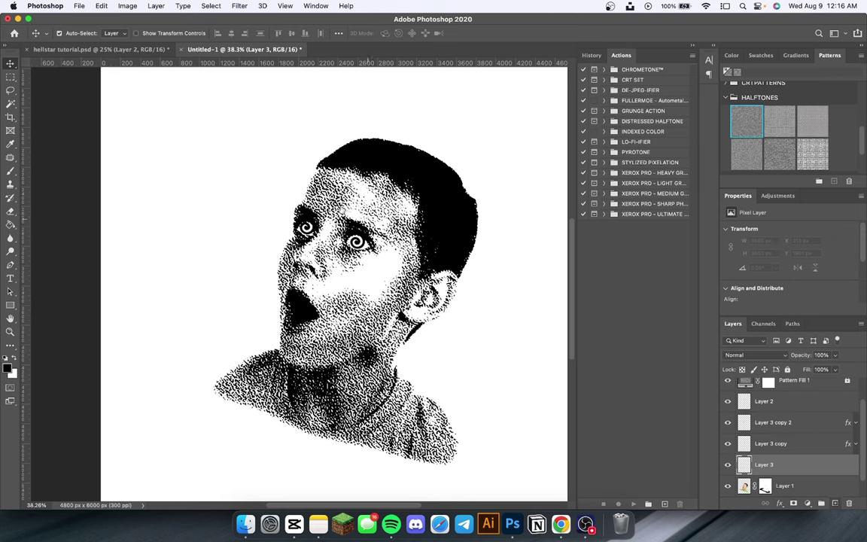
left_click(11, 170)
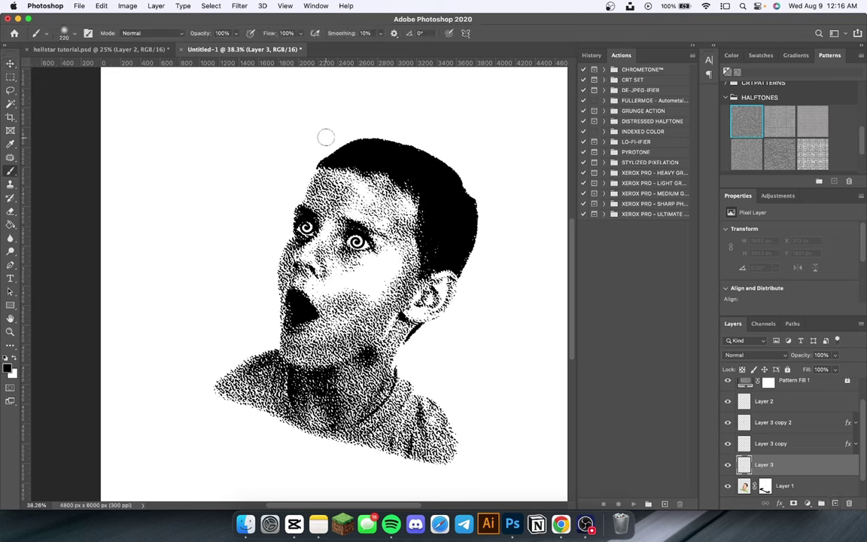
left_click(72, 35)
left_click_drag(88, 66, 75, 66)
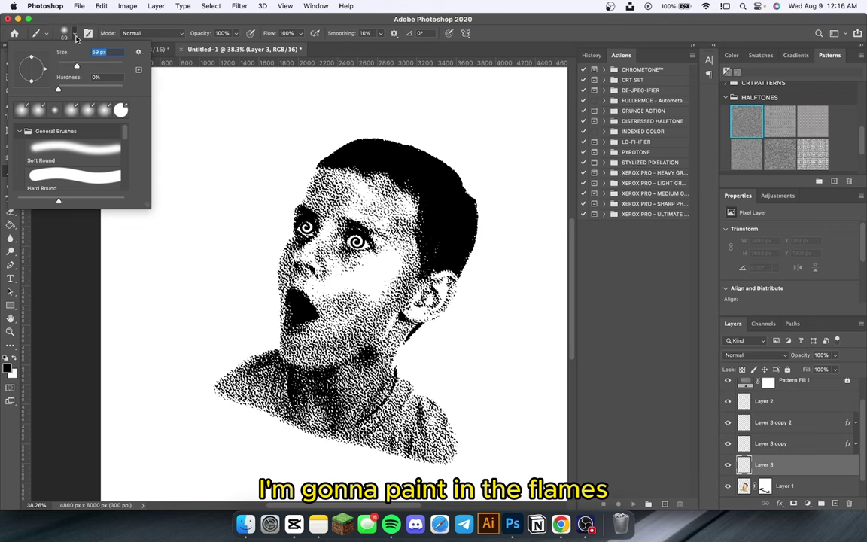
scroll(317, 151, "up", 1)
scroll(329, 149, "up", 3)
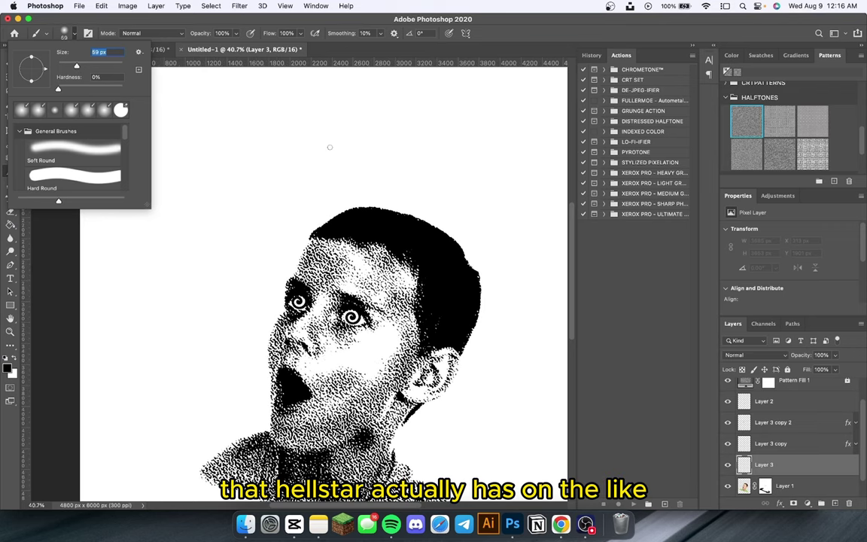
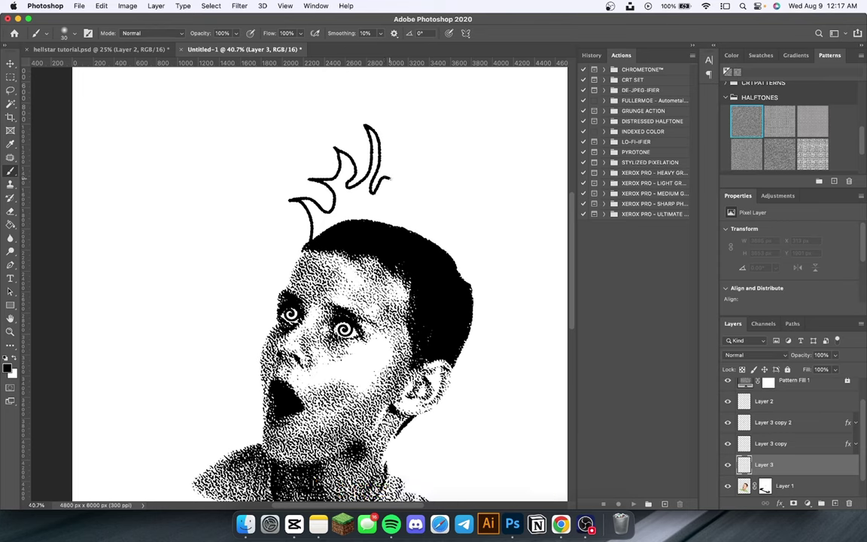
Undo the first flame outline strokes drawn above the boy's head.
left_click_drag(393, 182, 384, 194)
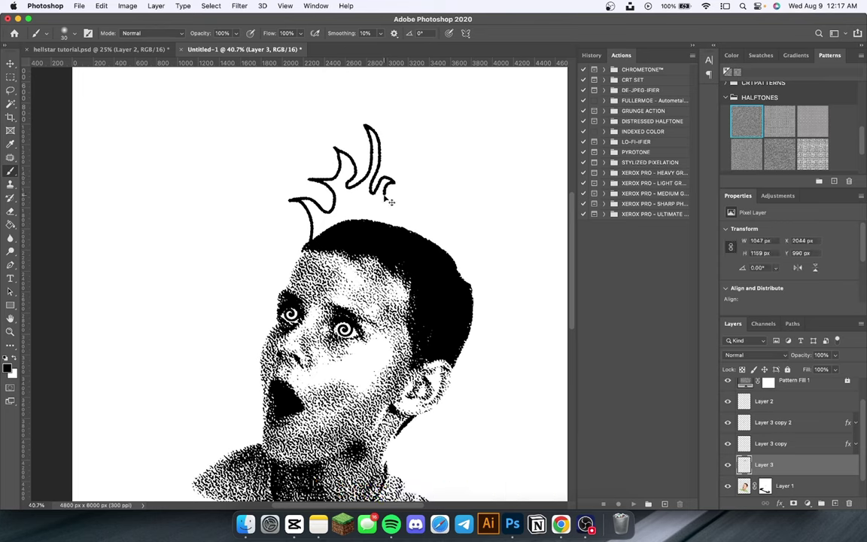
key("super+z")
key("super+z")
key("super+z")
key("super+z")
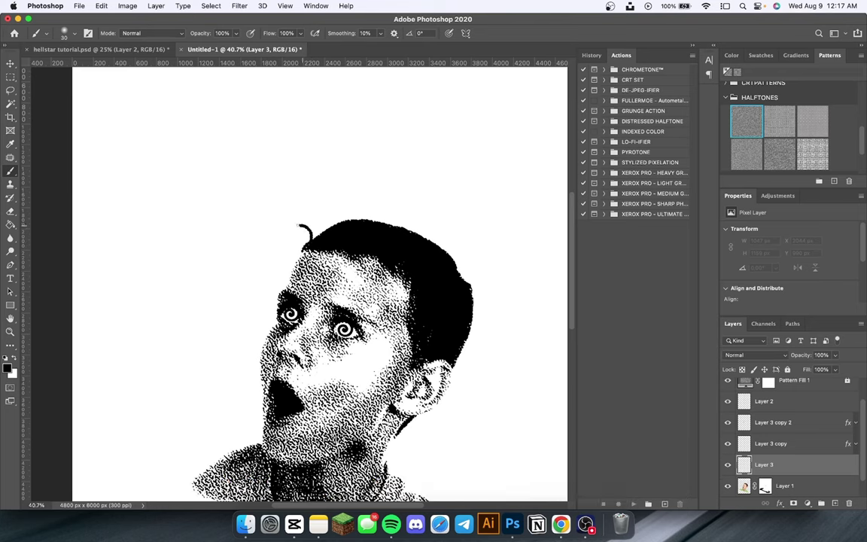
Draw a flame outline around the head from the forehead to the ear with a 30 px black brush and close it across the hair.
mouse_move(298, 224)
left_mouse_down()
mouse_move(320, 210)
mouse_move(287, 193)
left_mouse_up()
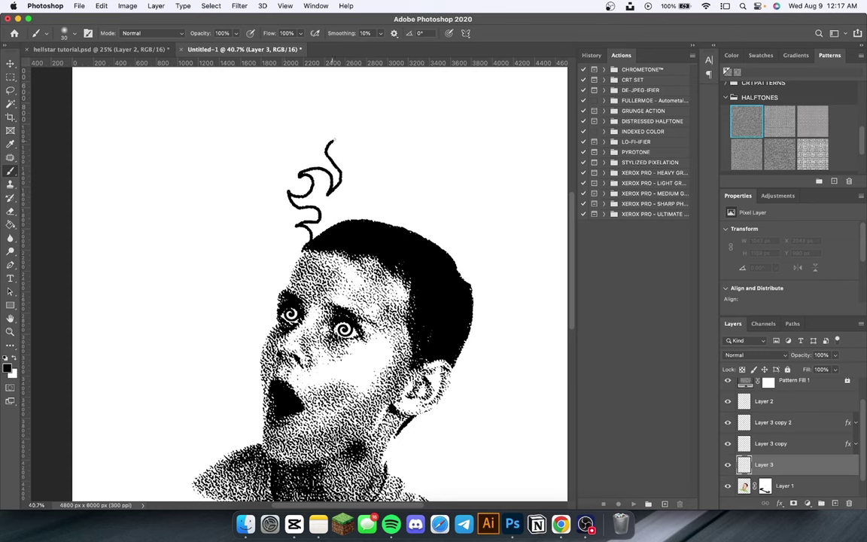
mouse_move(382, 190)
left_mouse_down()
mouse_move(405, 142)
mouse_move(419, 160)
mouse_move(413, 124)
mouse_move(432, 137)
mouse_move(421, 186)
mouse_move(436, 176)
mouse_move(441, 213)
mouse_move(468, 157)
left_mouse_up()
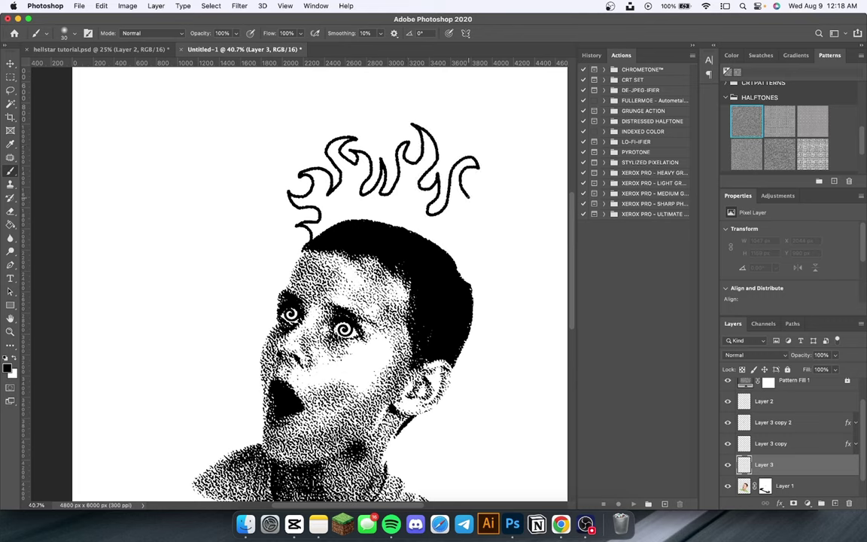
mouse_move(489, 200)
left_mouse_down()
mouse_move(471, 227)
mouse_move(493, 207)
mouse_move(510, 230)
mouse_move(540, 213)
mouse_move(543, 222)
mouse_move(524, 290)
left_mouse_up()
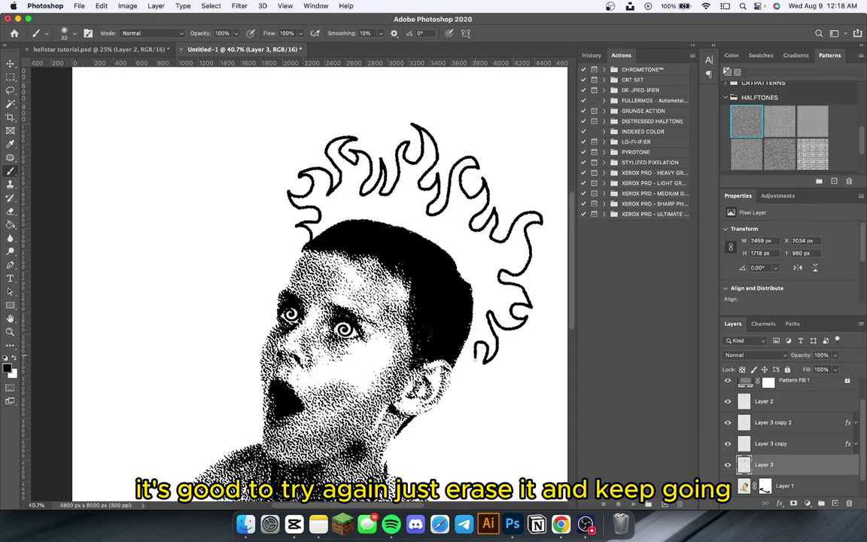
scroll(199, 178, "down", 3)
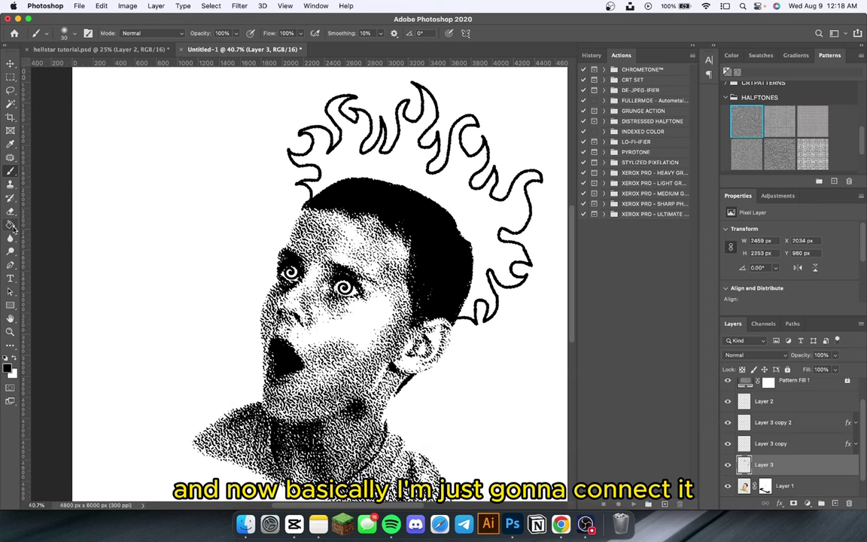
key("g")
key("b")
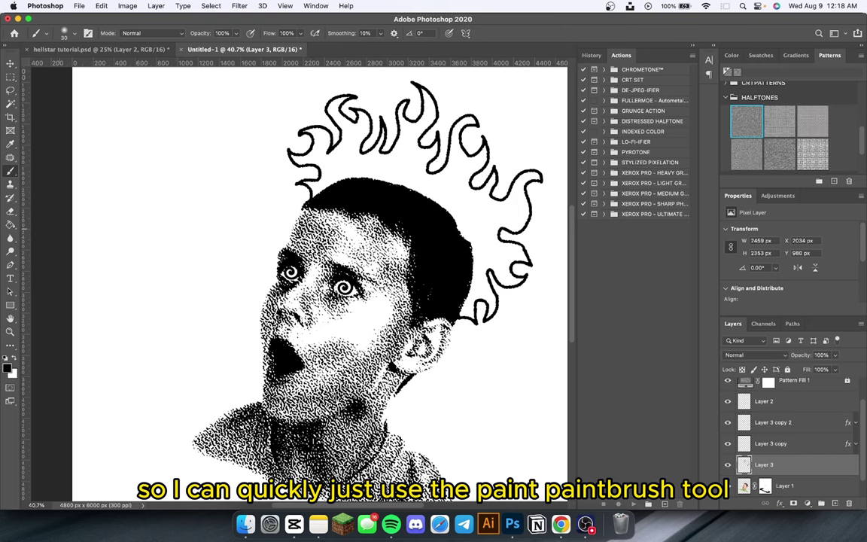
Move the flame layer above Threshold 1 and give it a black (000000) Color Overlay.
left_click(11, 223)
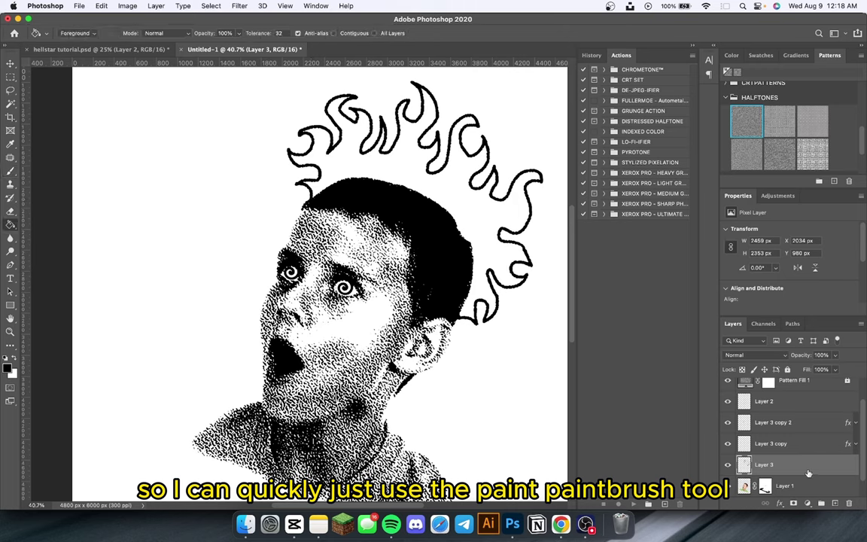
left_click_drag(808, 473, 807, 385)
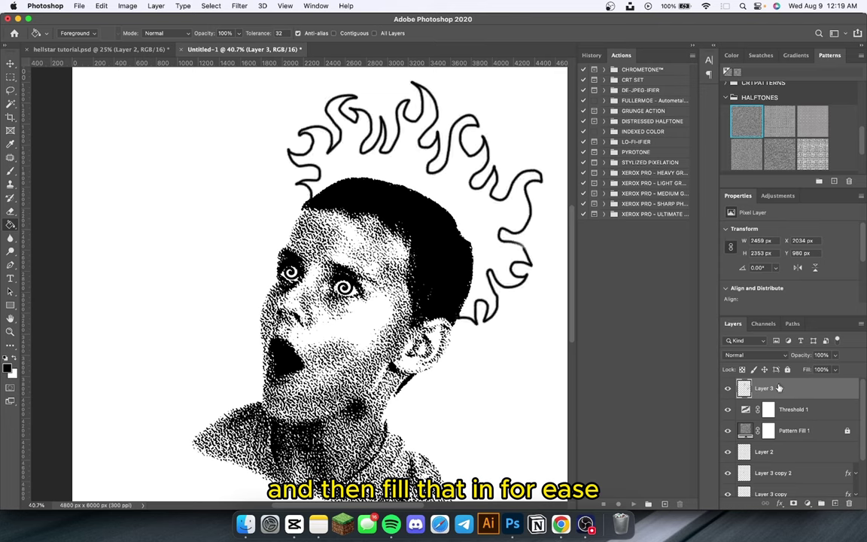
right_click(748, 385)
left_click(700, 391)
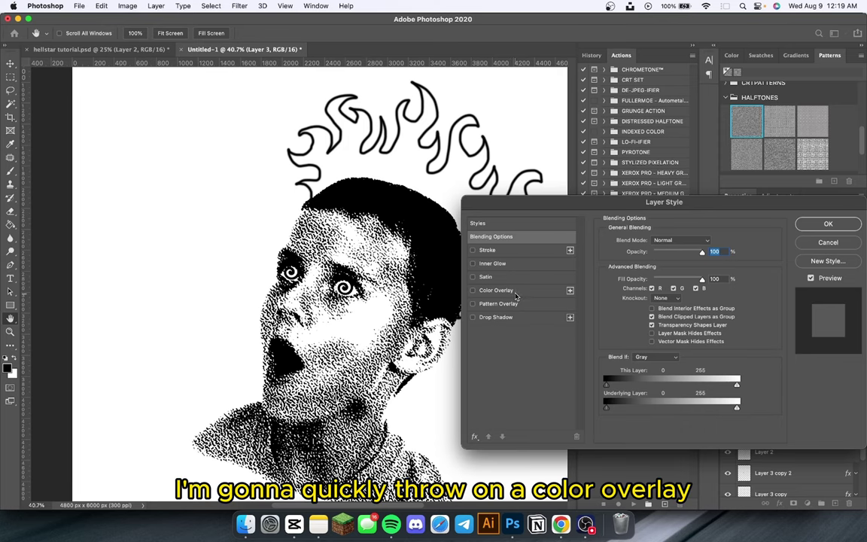
left_click(516, 297)
left_click(707, 241)
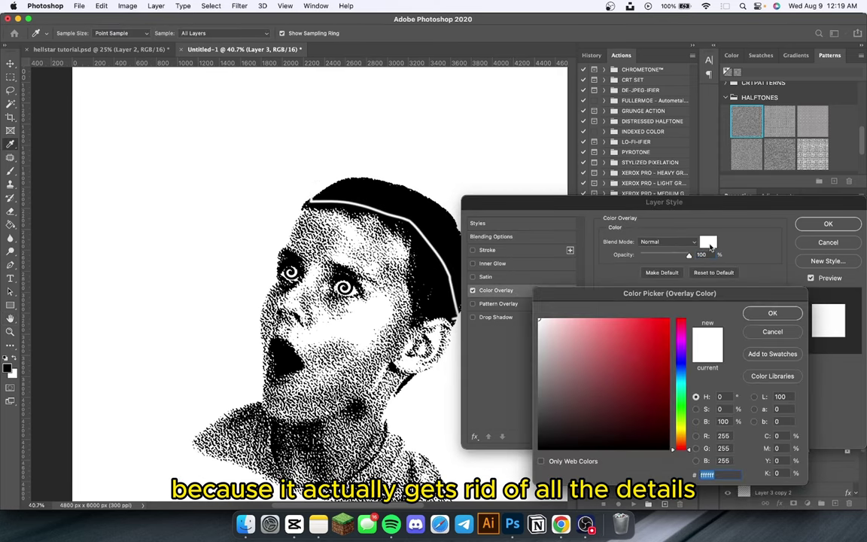
left_click(575, 424)
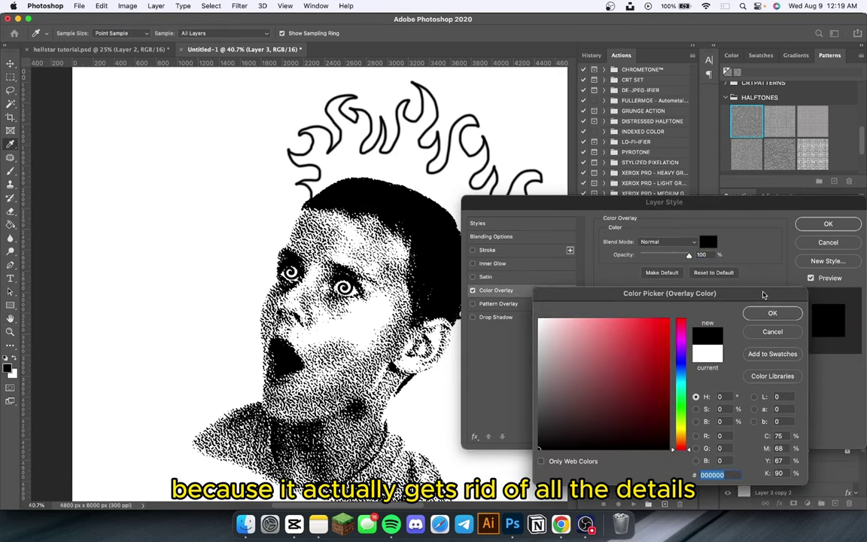
left_click(771, 313)
left_click(828, 223)
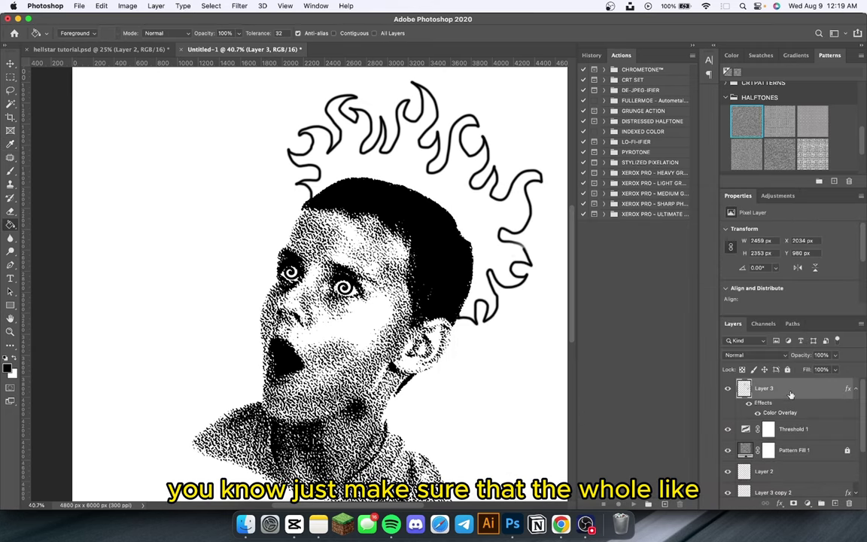
Rasterize the flame layer's style and clear the selection around its strokes.
right_click(790, 394)
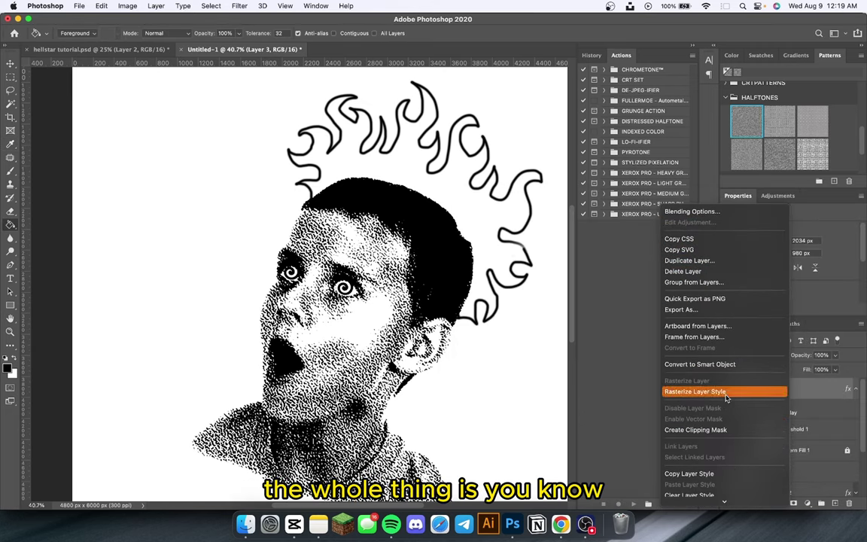
left_click(725, 393)
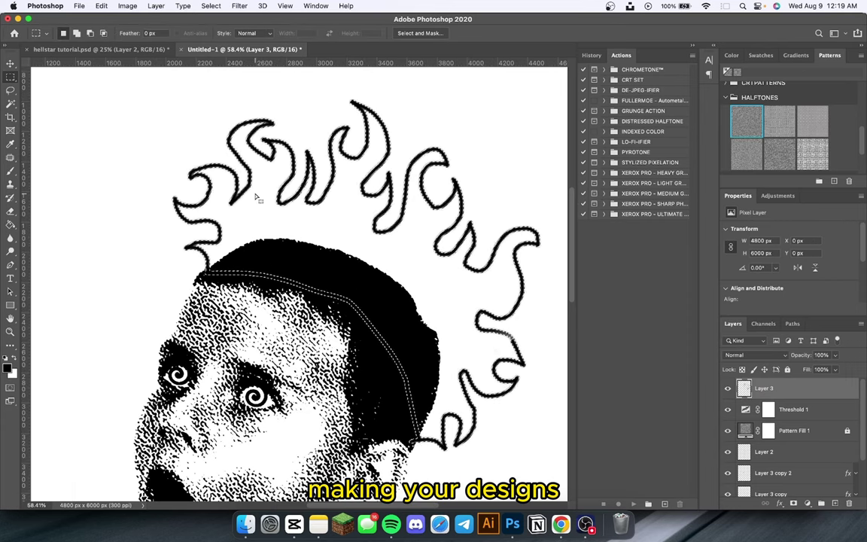
key("super+d")
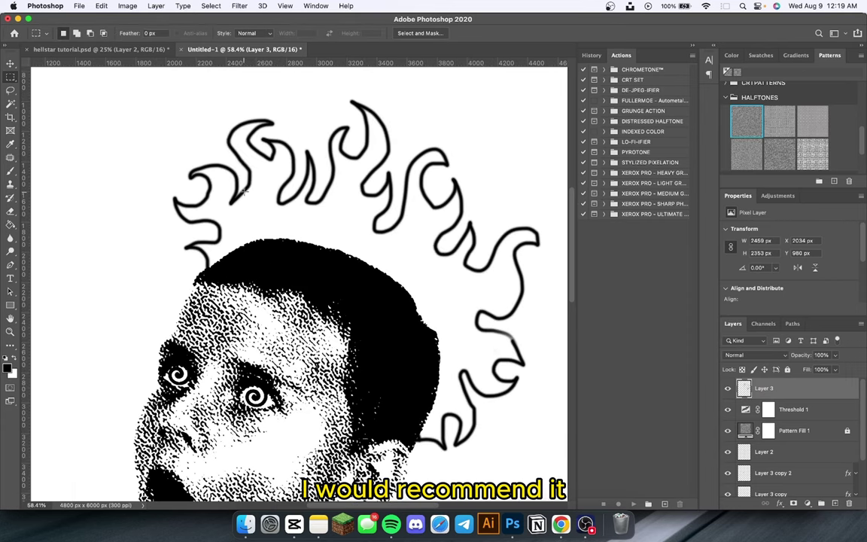
Select the area inside the flame outline with the Magic Wand, fill it with black and deselect.
key("w")
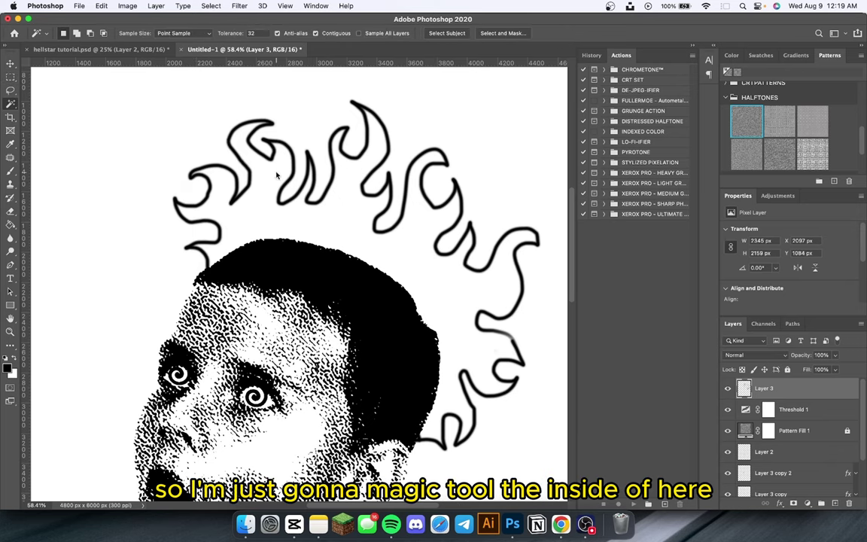
left_click(277, 175)
left_click(10, 223)
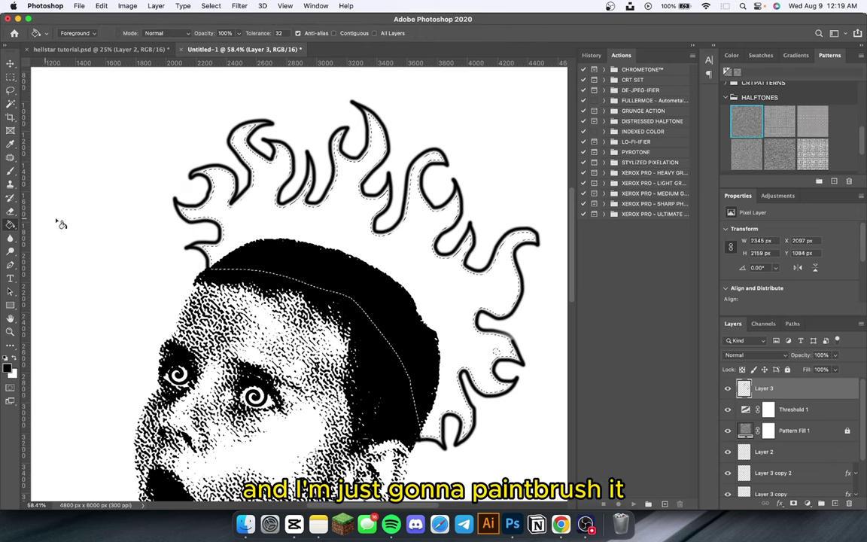
left_click(300, 210)
key("m")
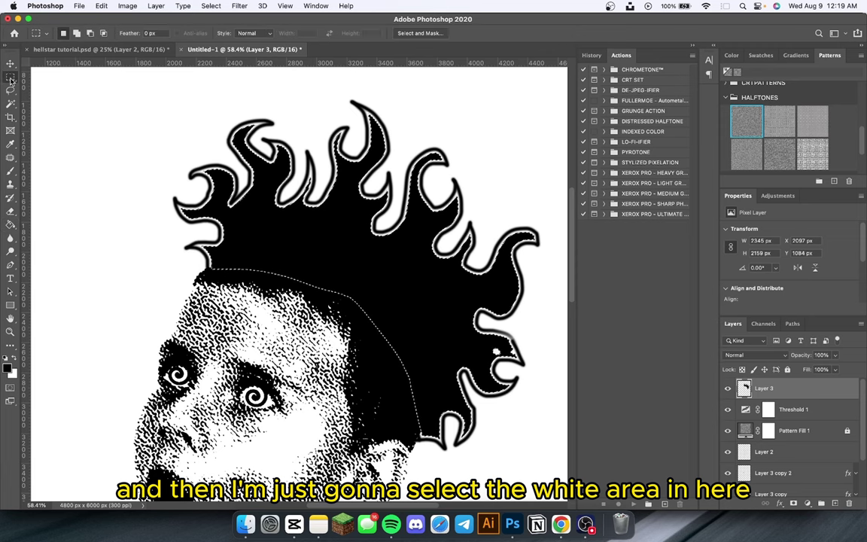
key("ctrl+d")
Select the black flame shape including its pale edge gap with the Magic Wand, fill it solid black with the Paint Bucket, and deselect.
scroll(216, 170, "up", 3)
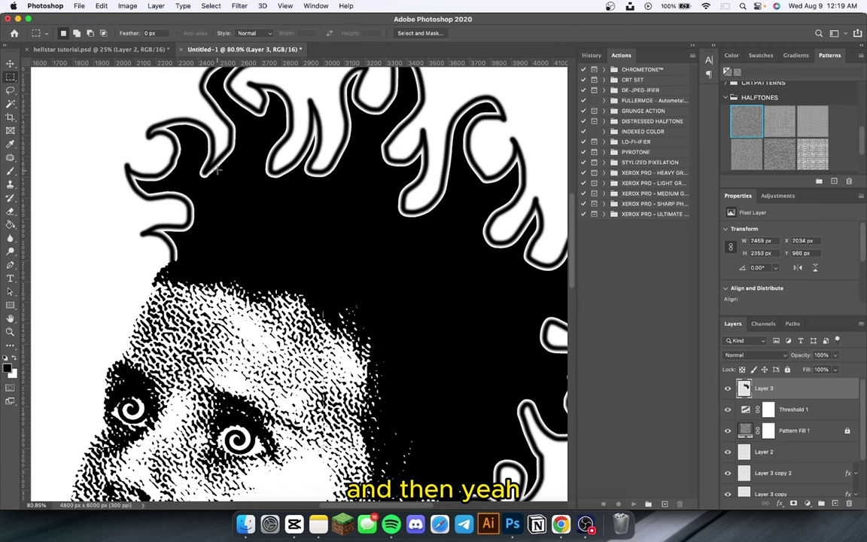
left_click(10, 104)
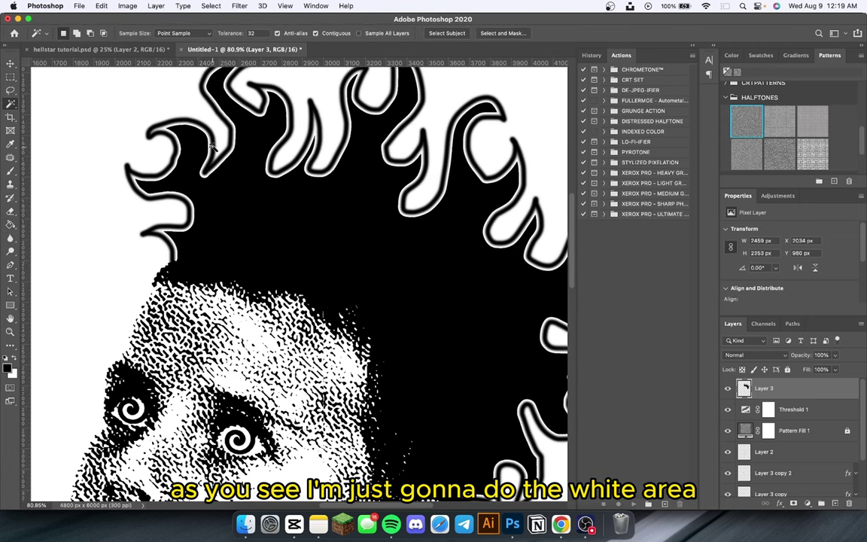
left_click(224, 190)
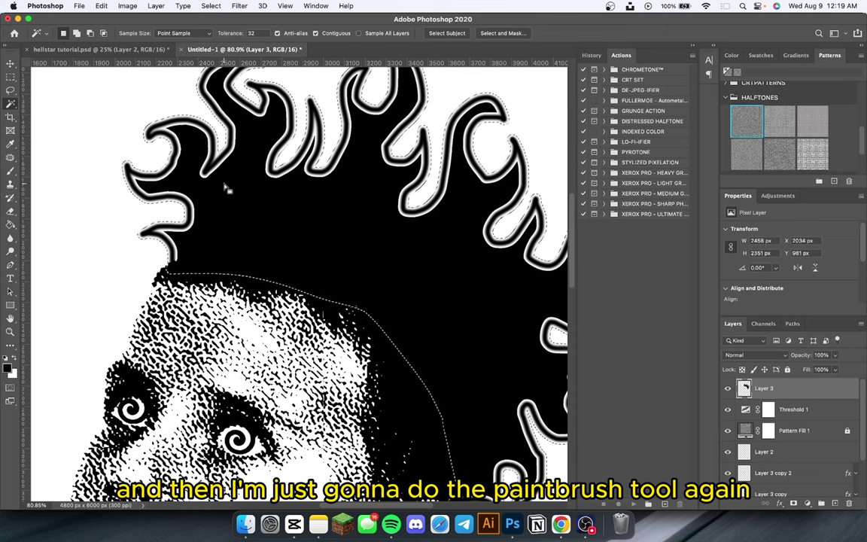
left_click(11, 223)
left_click(194, 216)
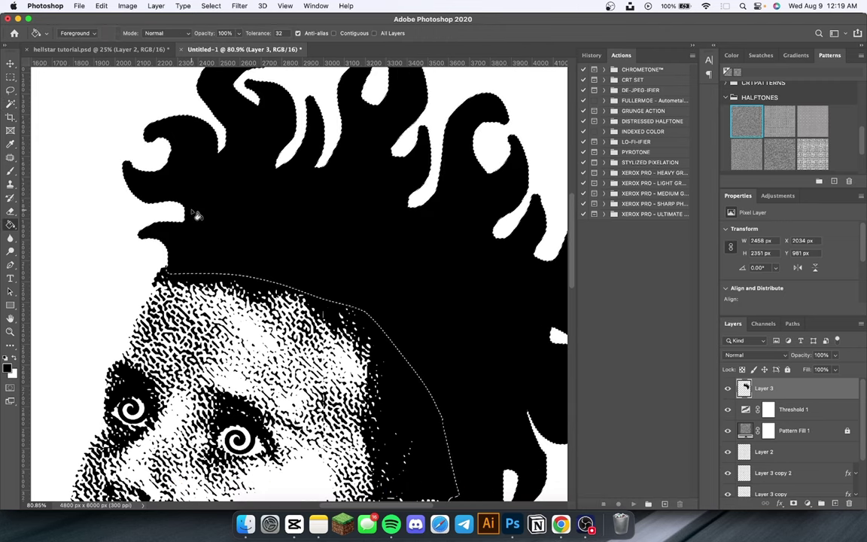
scroll(193, 213, "down", 5)
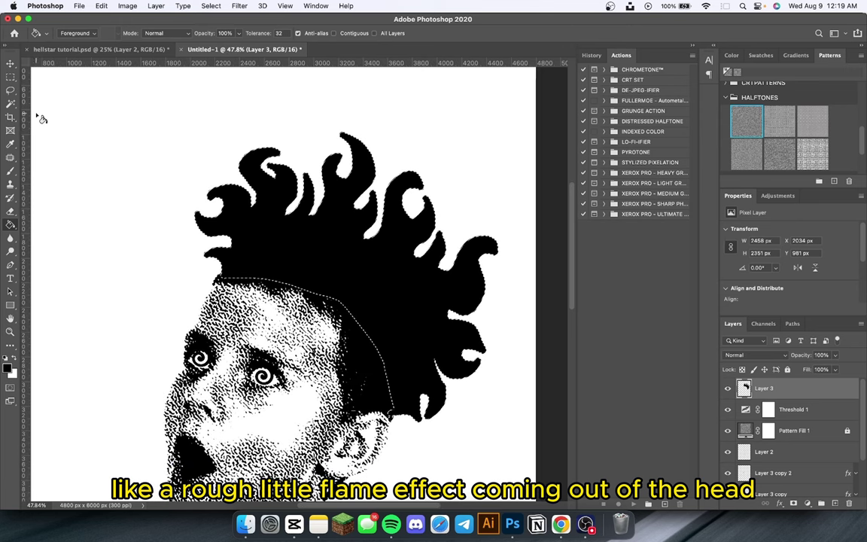
left_click(10, 77)
left_click(133, 126)
scroll(133, 125, "down", 2)
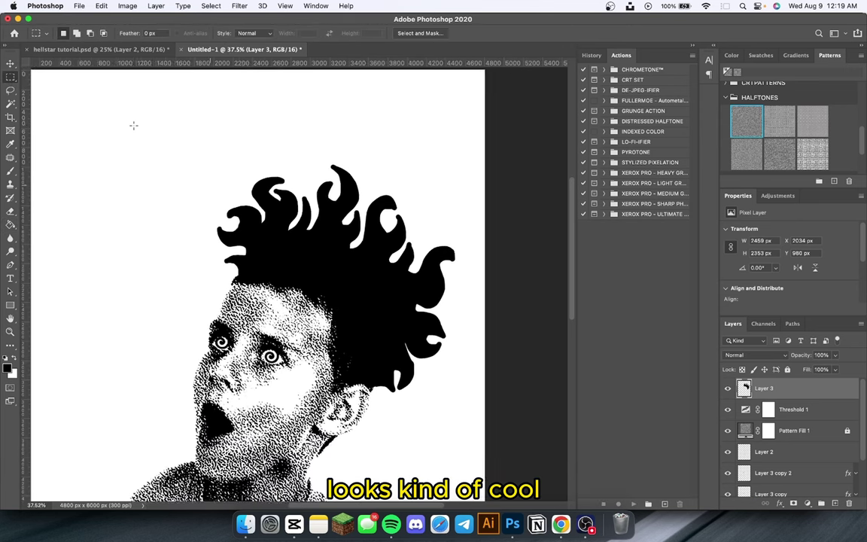
Move the flame layer, Layer 3, below the Pattern Fill 1 and Threshold 1 layers.
scroll(133, 125, "down", 2)
left_click_drag(775, 393, 771, 443)
scroll(470, 356, "up", 7)
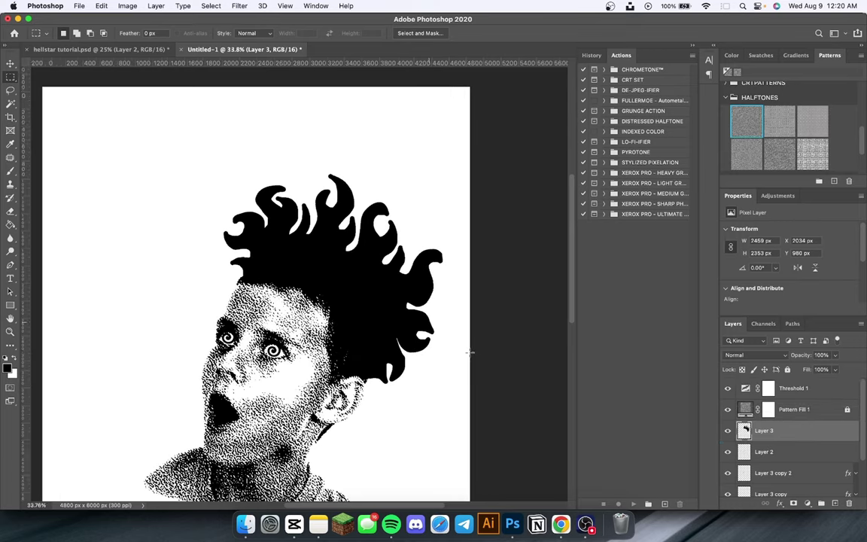
scroll(470, 352, "down", 7)
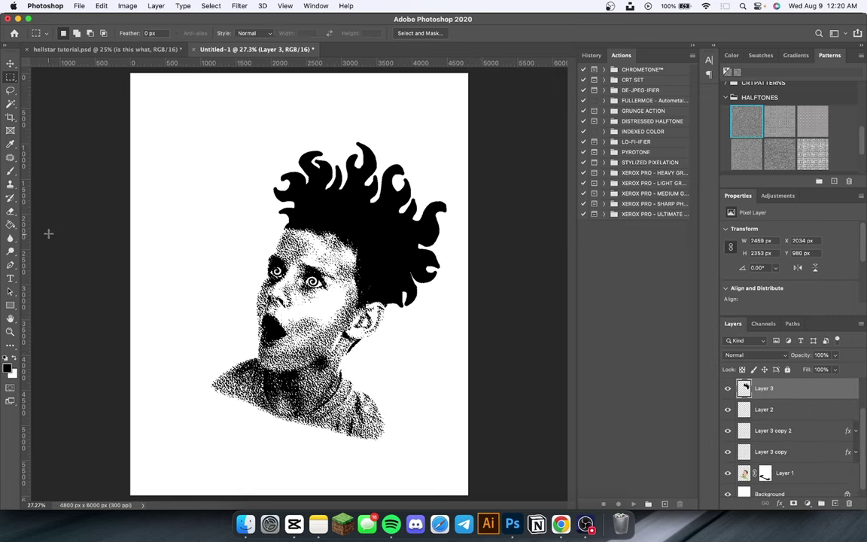
Move the hyperspace burst layer, Threshold 2, below Layer 1 and just above the Background so it sits behind the boy.
key("t")
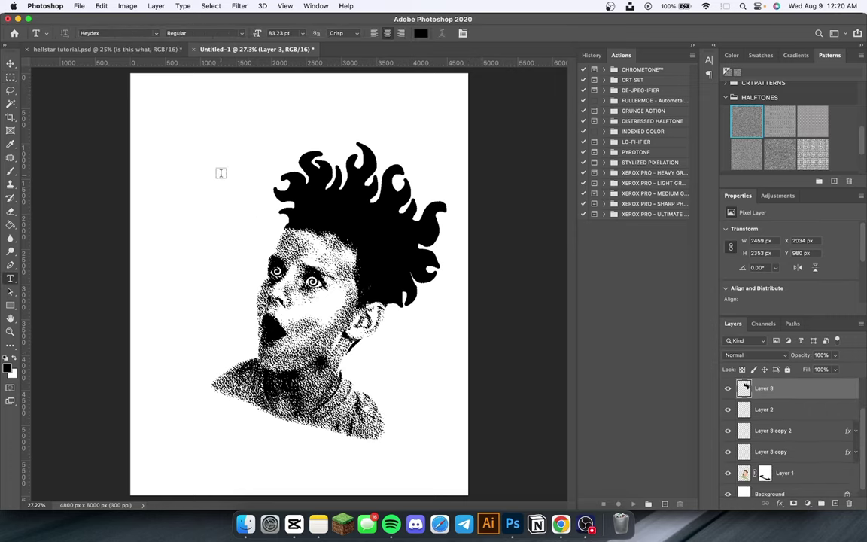
scroll(221, 173, "up", 4)
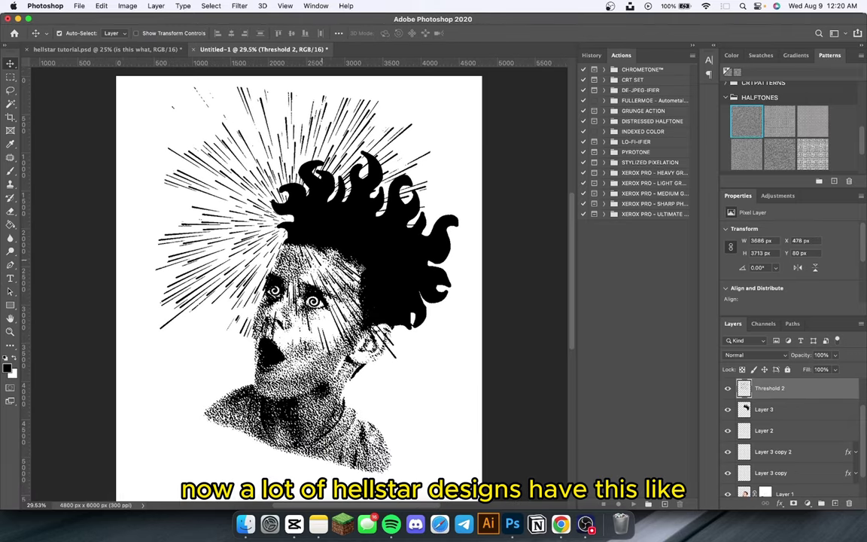
left_click_drag(784, 395, 786, 472)
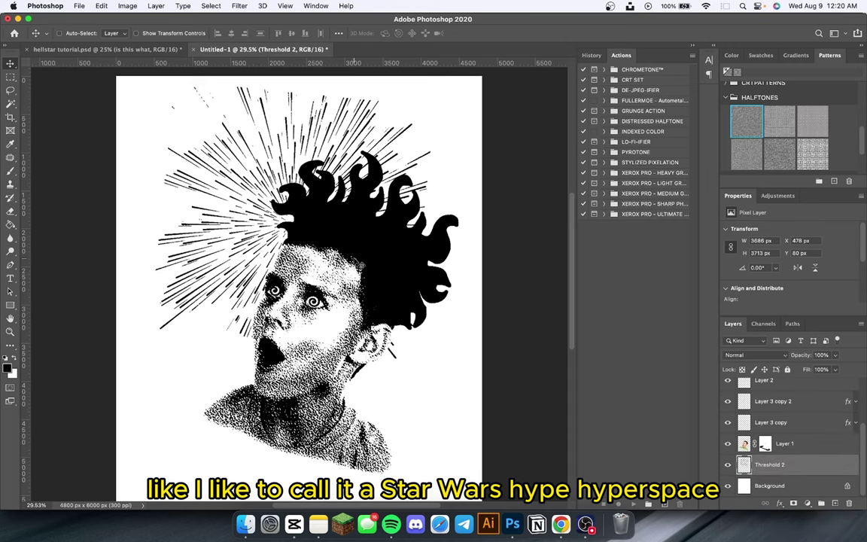
Move the hyperspace burst behind the boy's head and rotate it to about -104°.
key("super+t")
left_click_drag(267, 185, 285, 270)
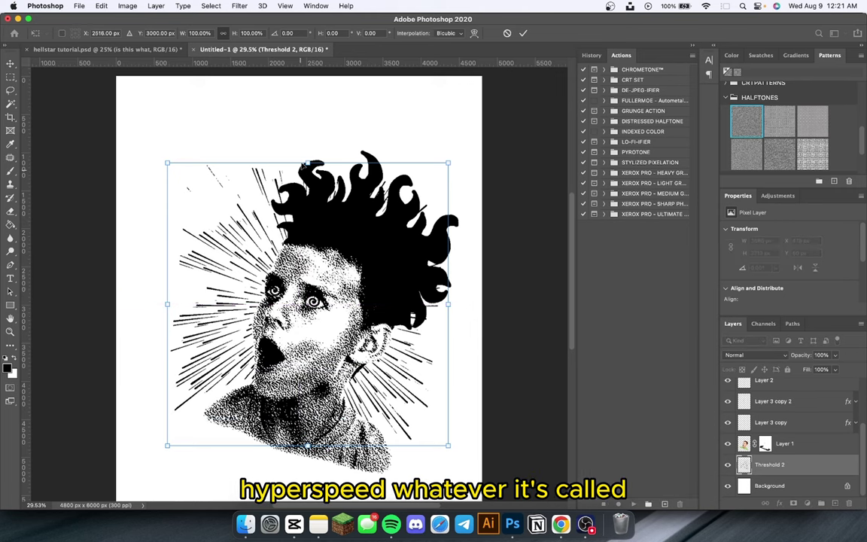
left_click_drag(461, 165, 159, 247)
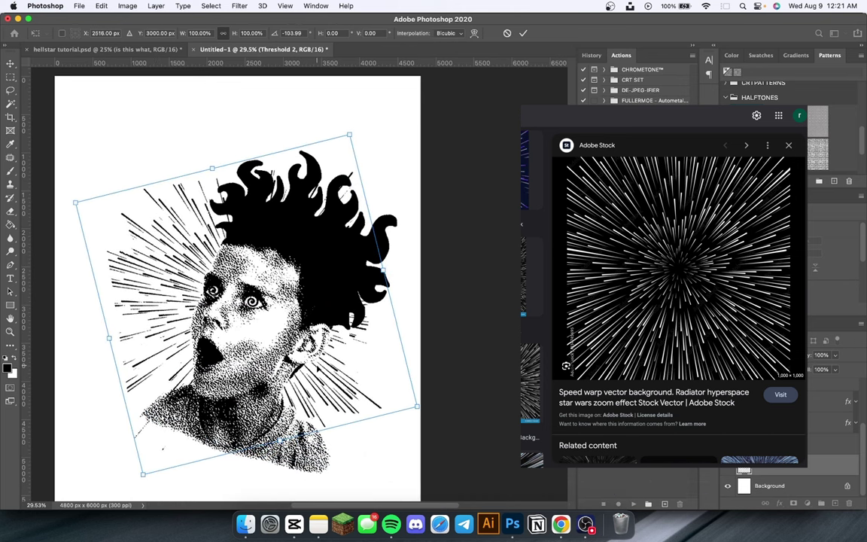
left_click_drag(337, 376, 346, 374)
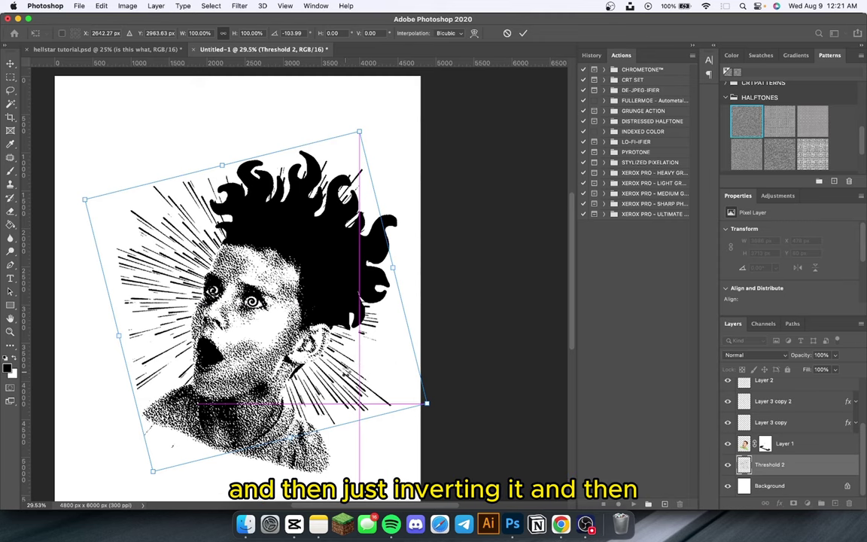
key("Return")
Flip the hyperspace burst horizontally and shift it slightly up and to the left behind the head.
scroll(346, 371, "down", 3)
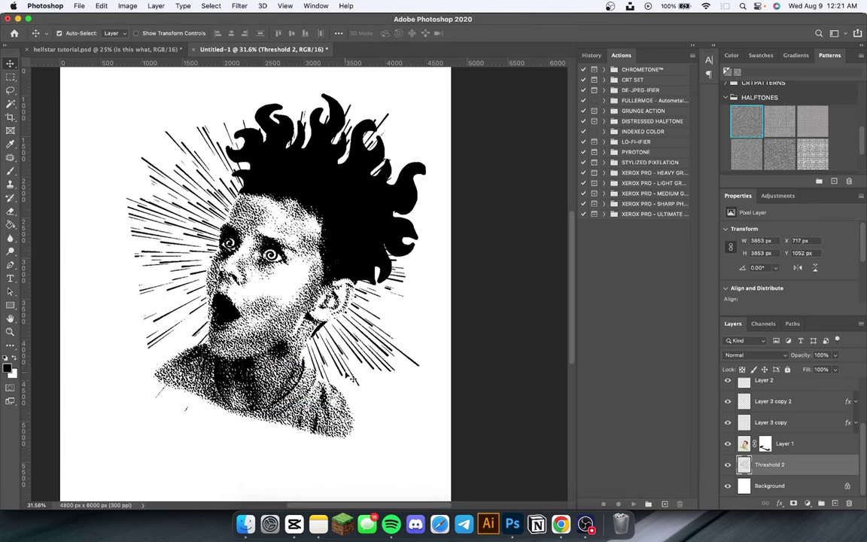
key("ctrl+t")
right_click(350, 379)
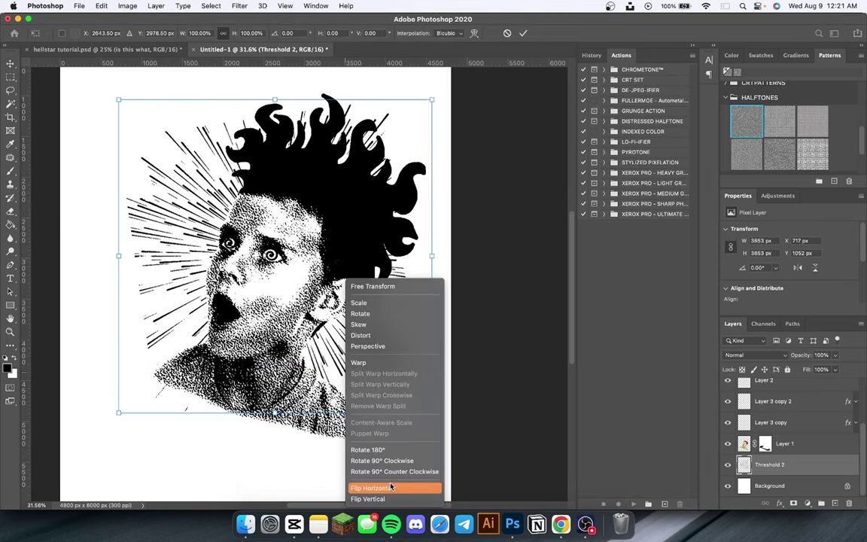
left_click(386, 488)
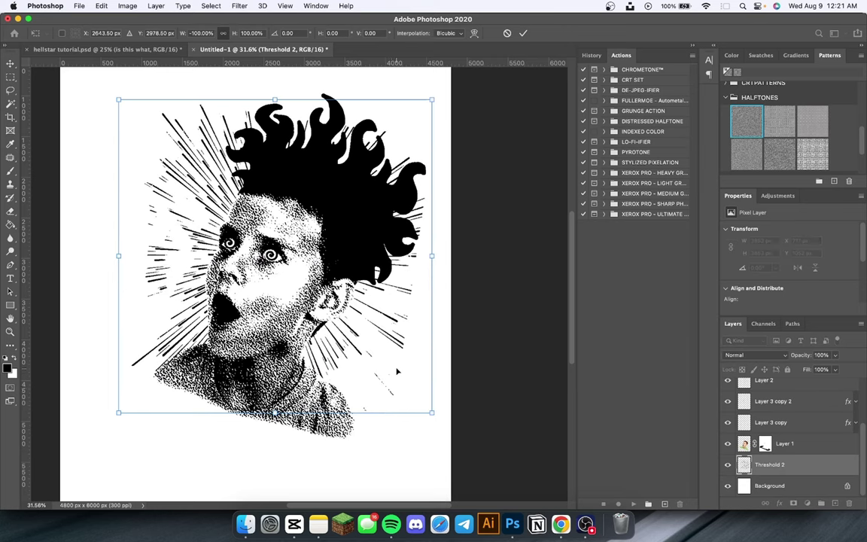
key("Return")
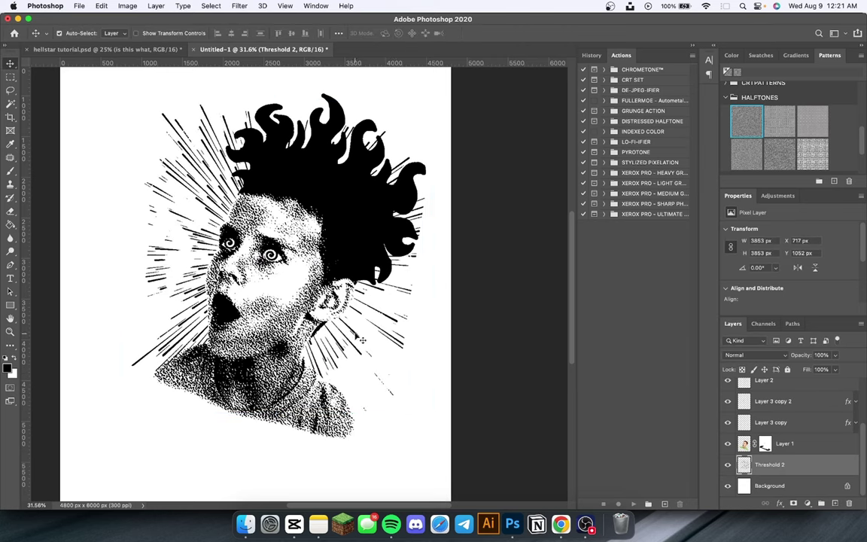
left_click_drag(325, 274, 319, 272)
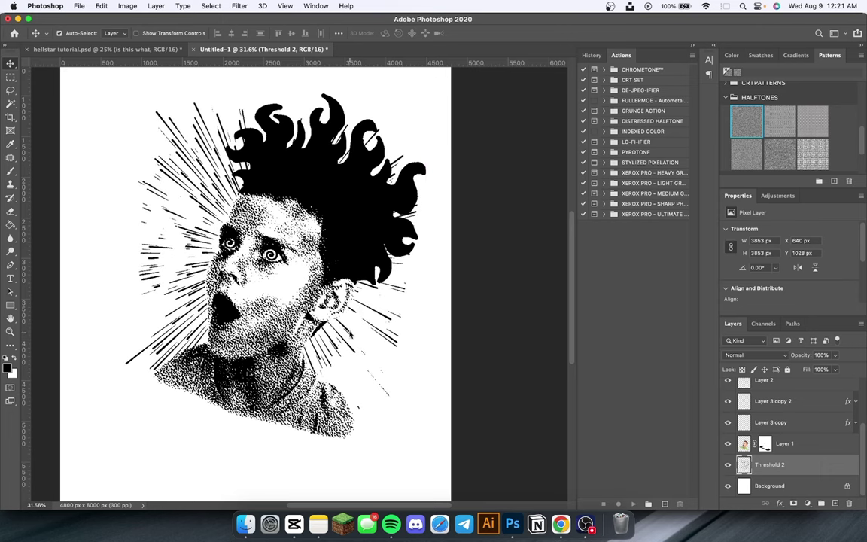
Add the text HELLSTAR in black Heydex Regular at 83.23 pt in the white area above and left of the flames.
scroll(356, 338, "down", 2)
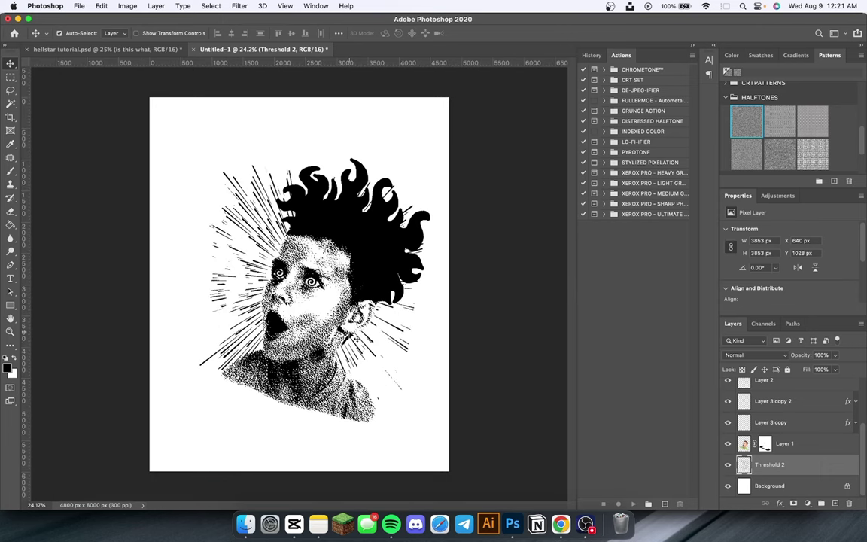
key("t")
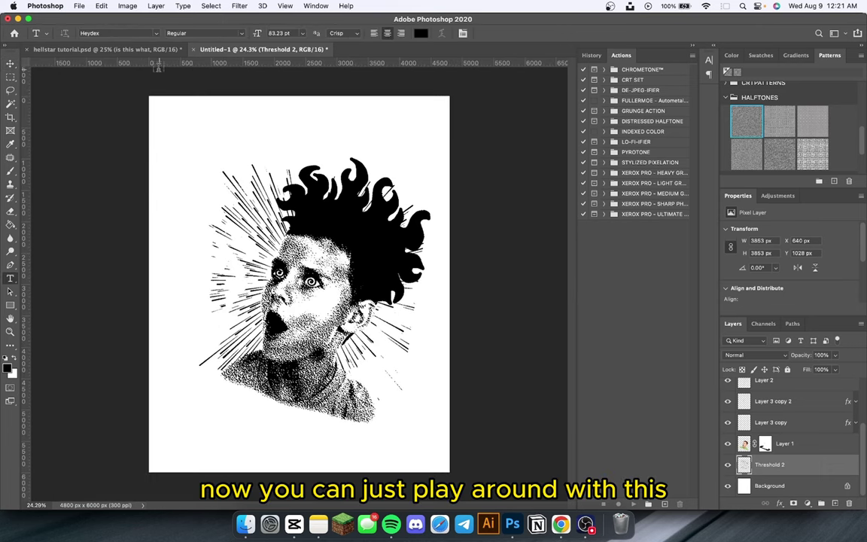
scroll(173, 145, "up", 3)
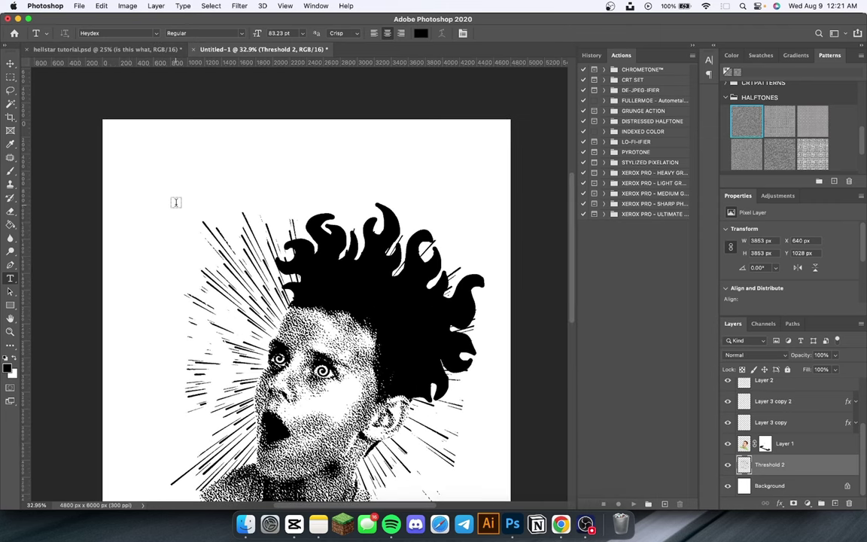
left_click(175, 202)
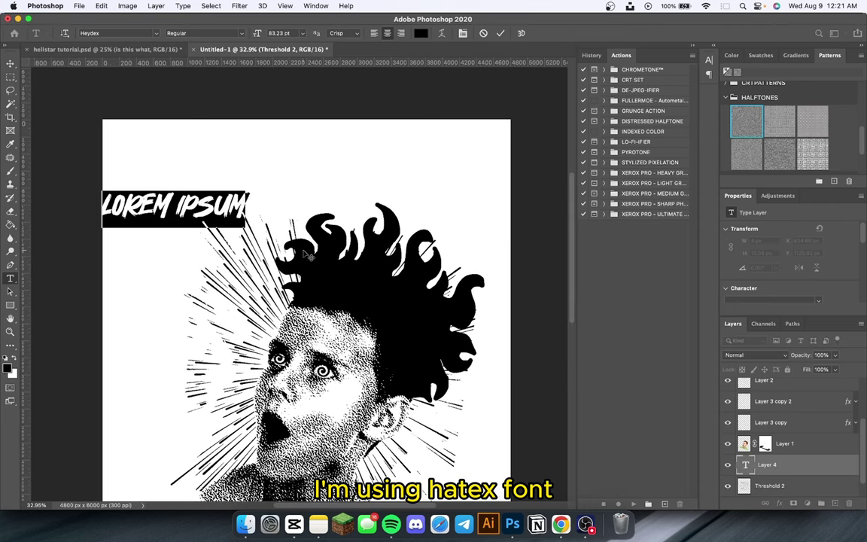
type("HELLSTAY")
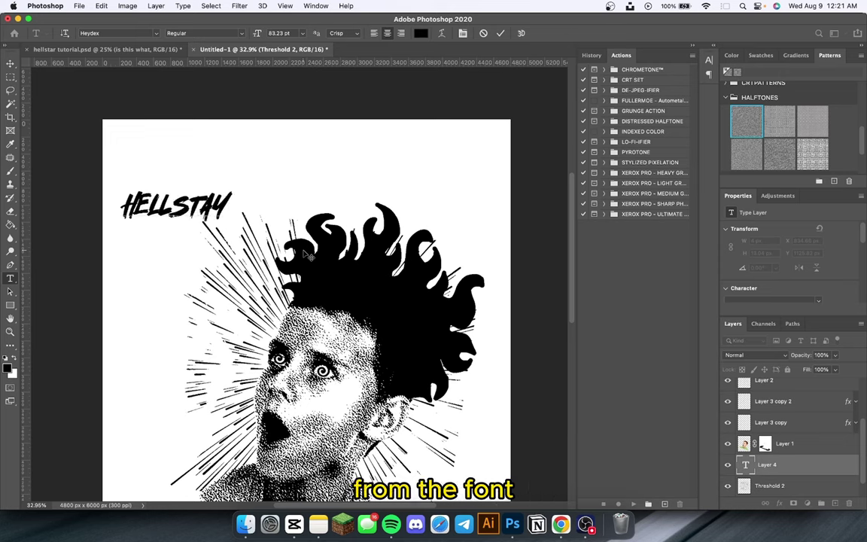
key("BackSpace")
type("R")
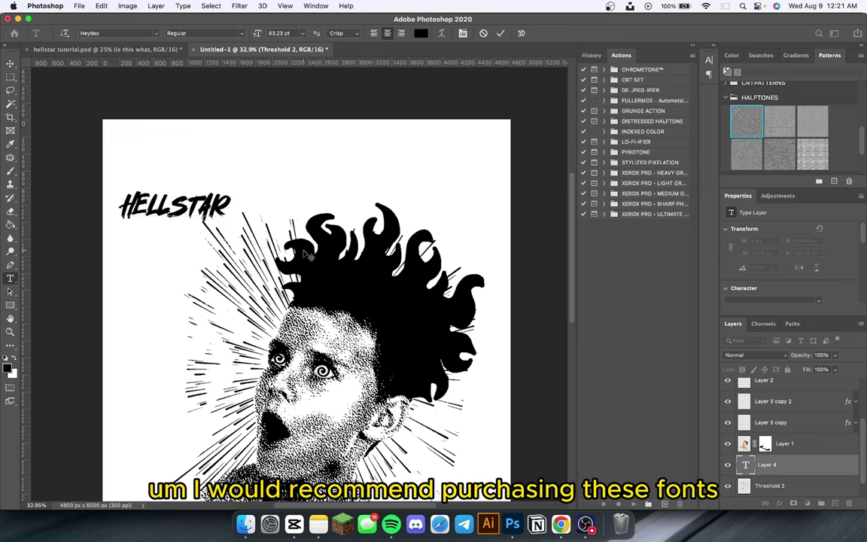
Move the HELLSTAR text above the head and enlarge it to about 336% so it spans most of the canvas width.
left_click(11, 63)
left_click_drag(203, 212, 282, 182)
key("super+t")
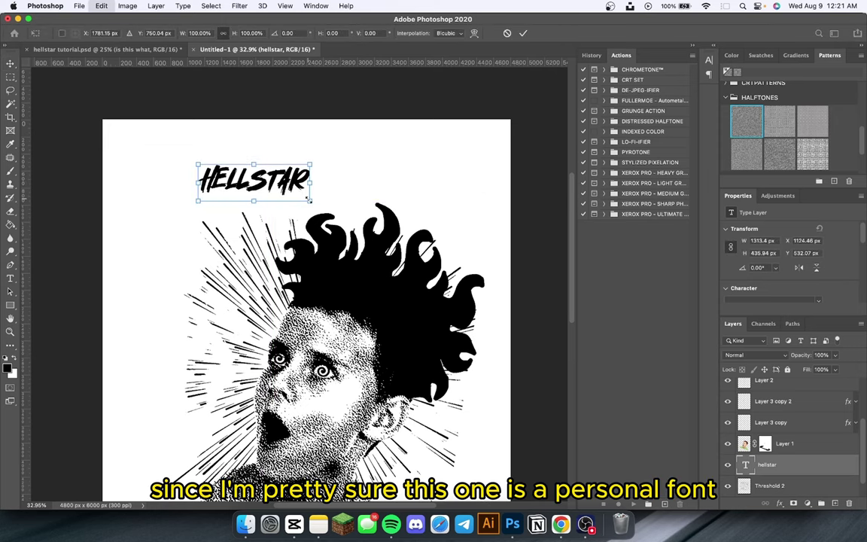
left_click_drag(309, 202, 474, 257)
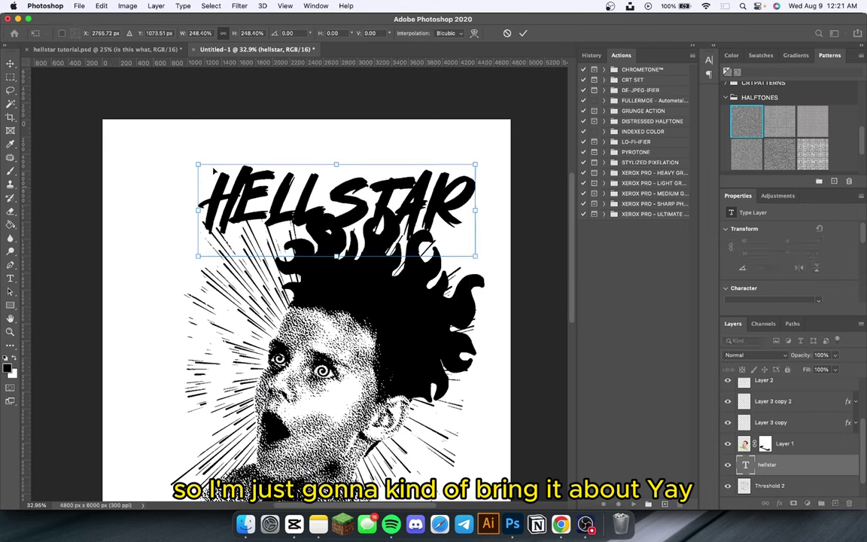
left_click_drag(195, 162, 110, 130)
left_click_drag(475, 255, 484, 259)
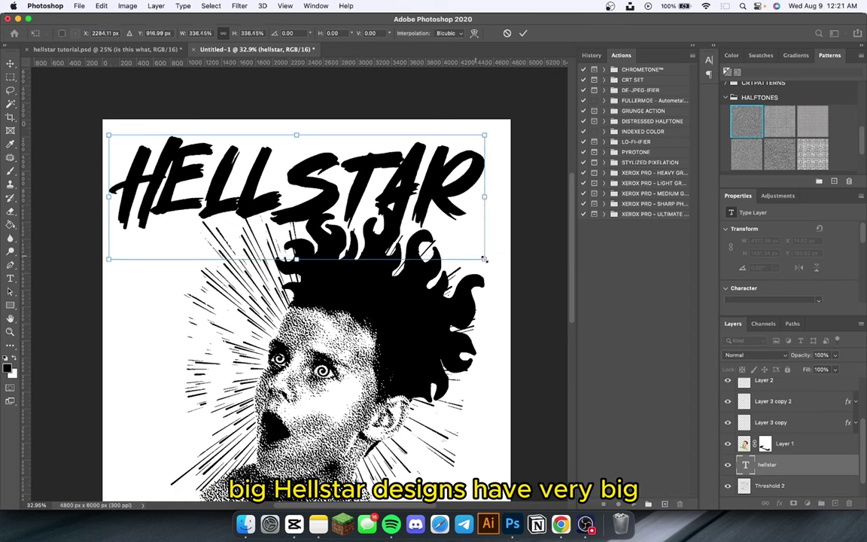
Rotate the HELLSTAR text to about -17.4° and center it horizontally across the upper part of the canvas.
left_click_drag(500, 125, 470, 100)
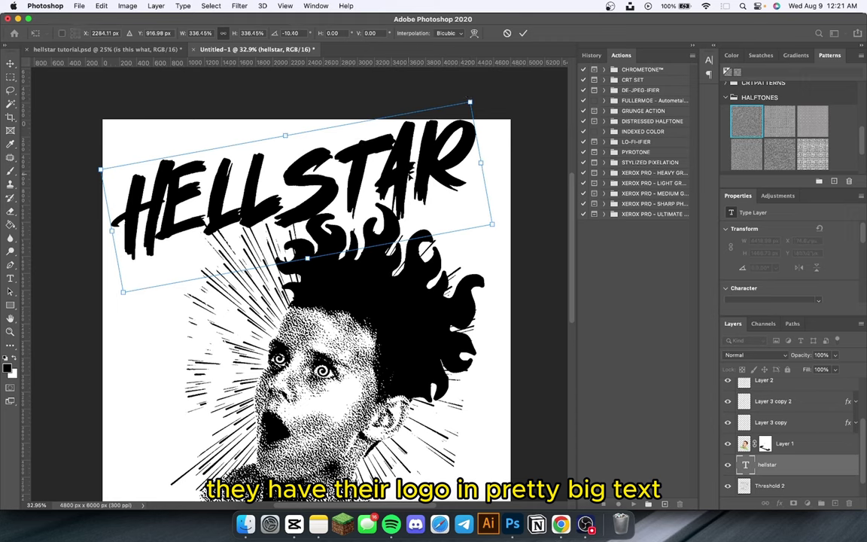
left_click_drag(403, 162, 408, 180)
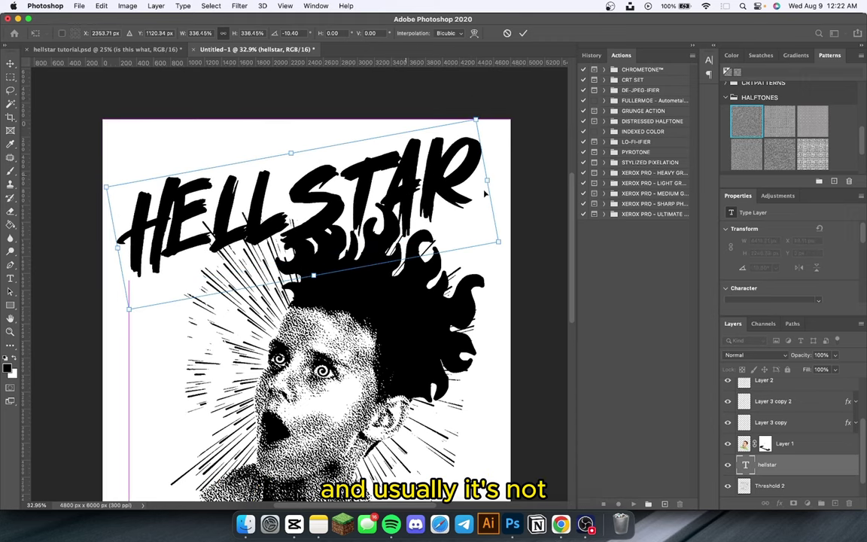
left_click_drag(506, 245, 504, 216)
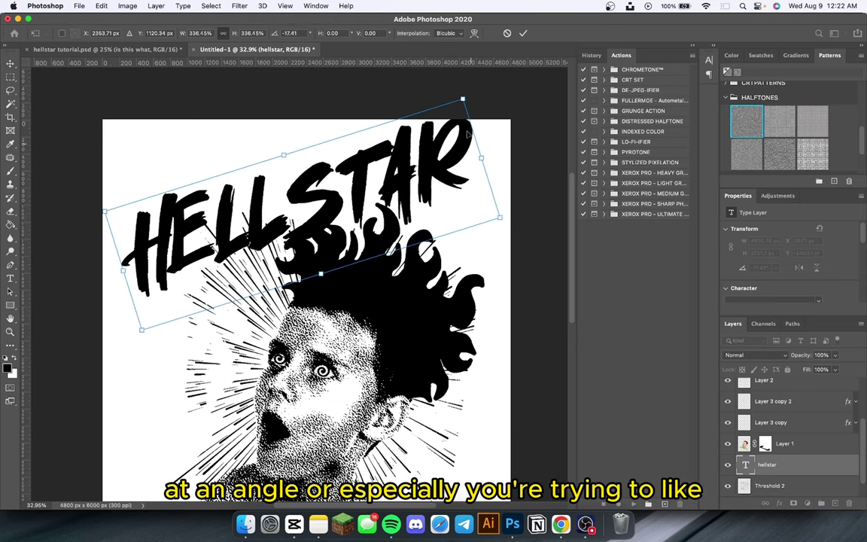
left_click_drag(465, 138, 515, 157)
key("Return")
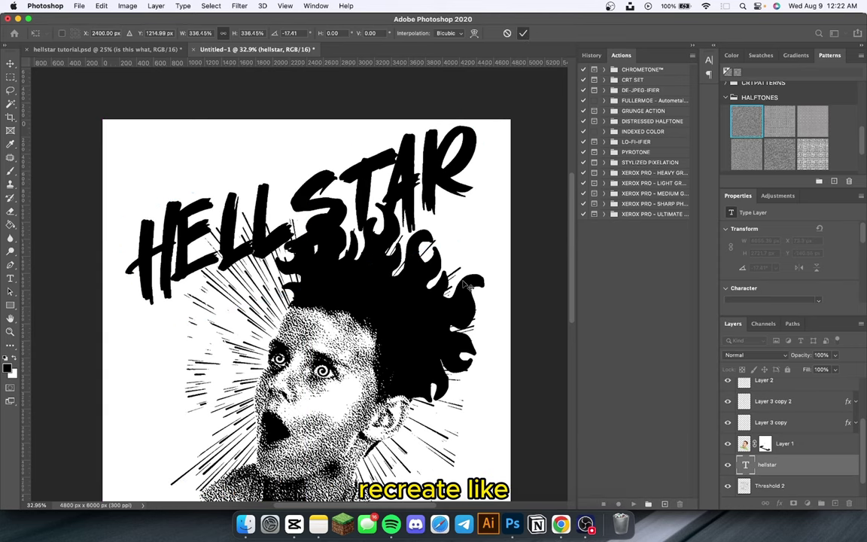
Scale the head, flames and hyperspace burst layers together to about 88% and place them just beneath the HELLSTAR text.
scroll(465, 285, "down", 5)
scroll(464, 284, "down", 2)
left_click_drag(426, 423, 242, 182)
key("super+t")
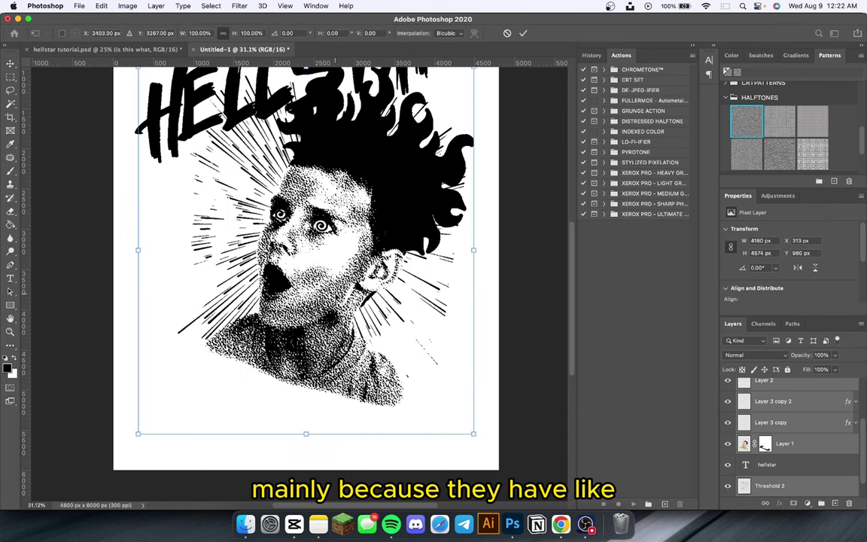
scroll(226, 154, "down", 3)
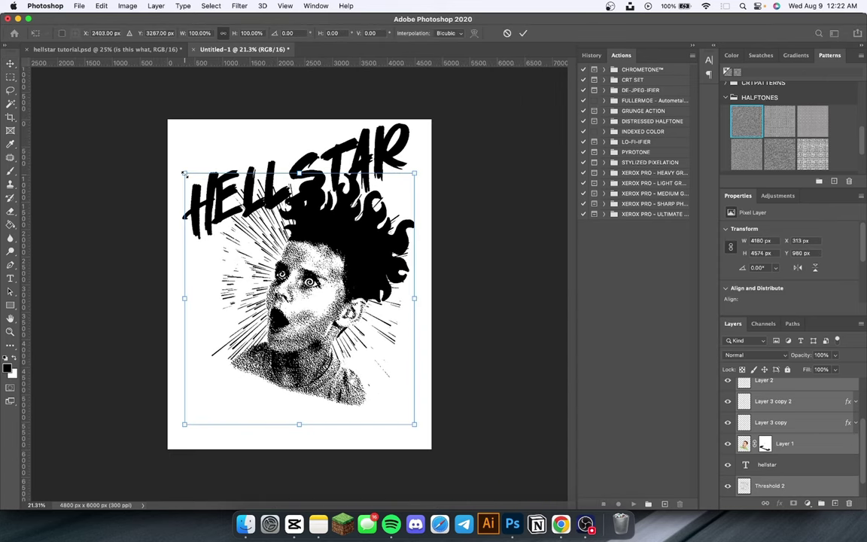
left_click_drag(185, 173, 213, 202)
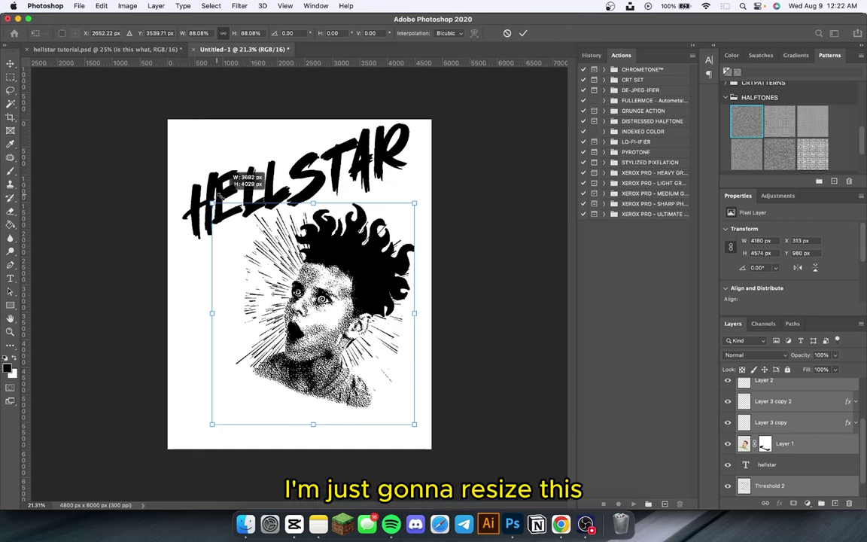
left_click_drag(309, 343, 310, 332)
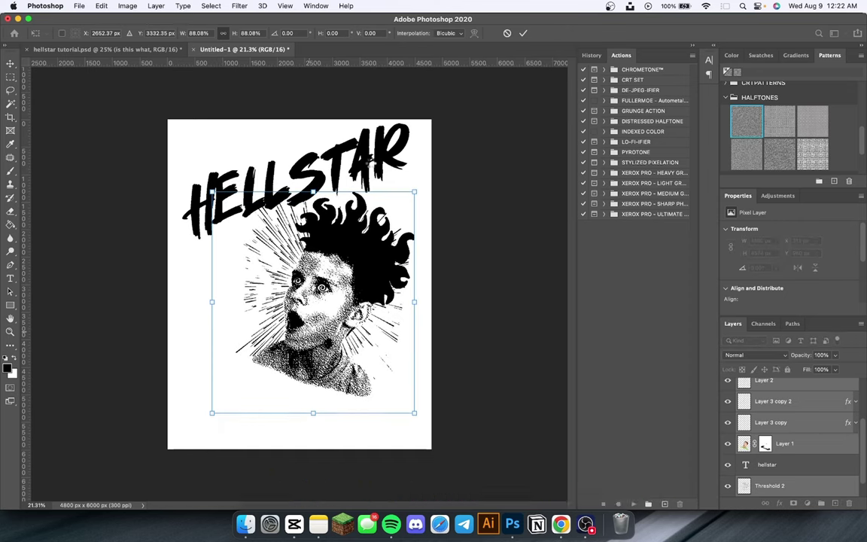
key("Return")
Reduce the tilt of the HELLSTAR text to about -15.7°.
left_click_drag(365, 156, 364, 158)
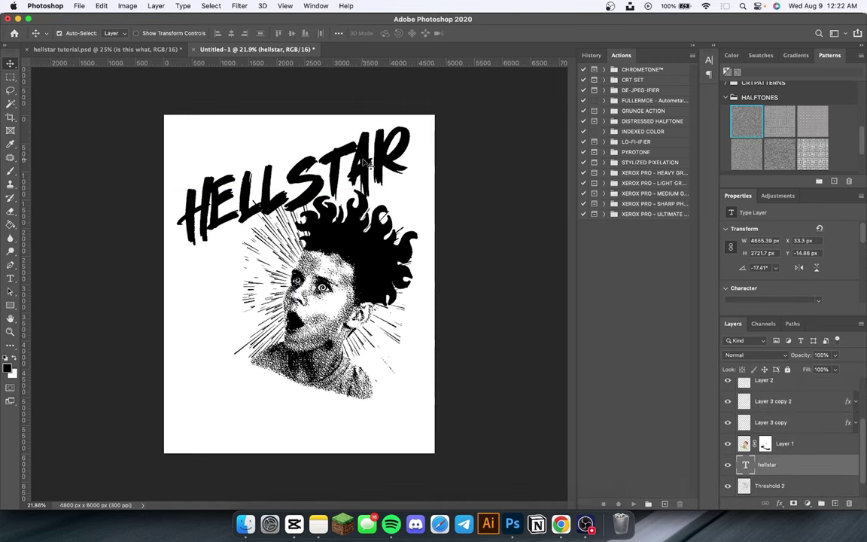
scroll(364, 159, "up", 5)
scroll(369, 164, "up", 3)
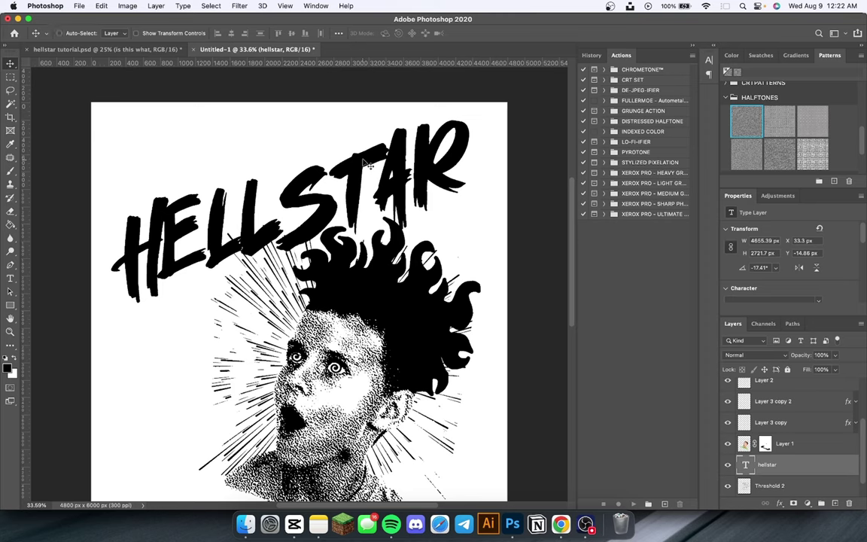
key("super+t")
left_click_drag(504, 93, 511, 101)
key("Return")
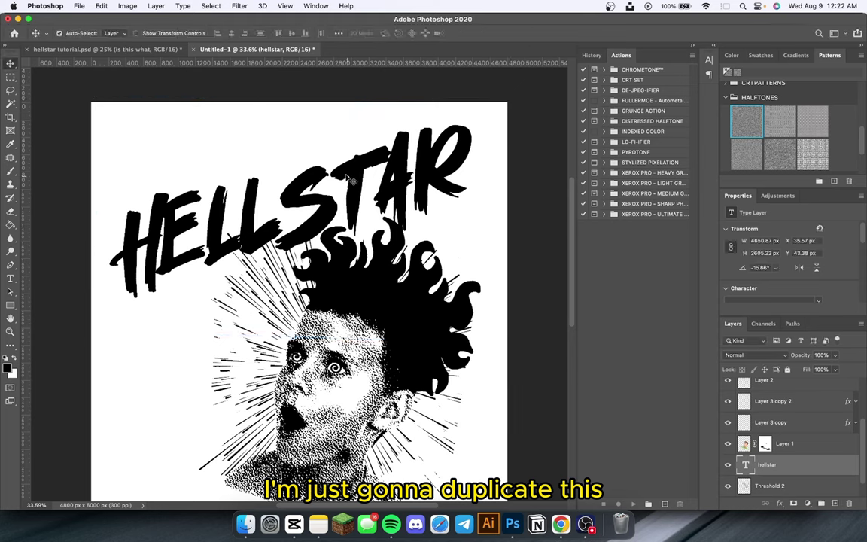
Move the hellstar text layer to the top of the layer stack, above Threshold 1.
left_click_drag(360, 176, 359, 164)
key("super+z")
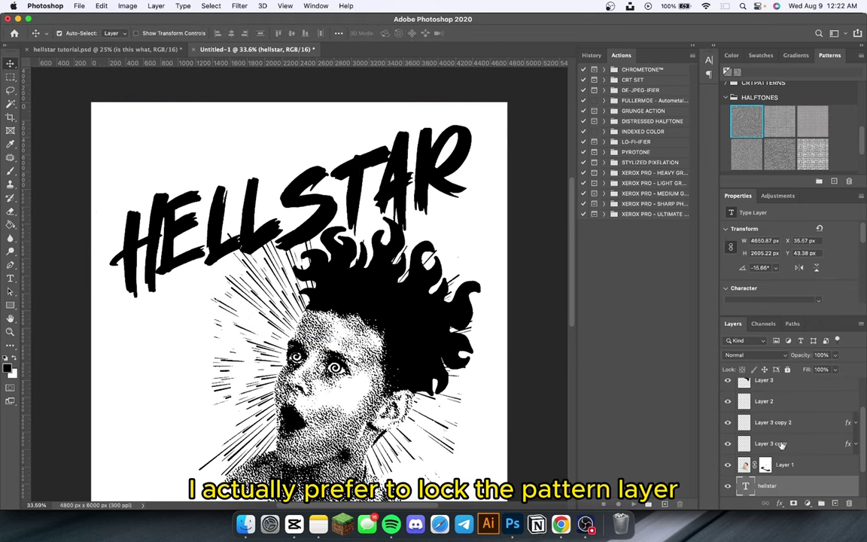
left_click_drag(789, 486, 789, 384)
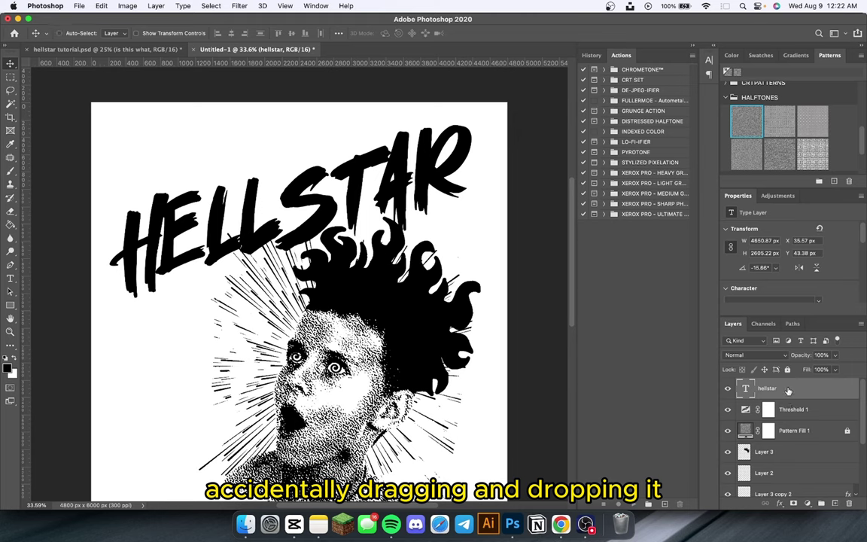
Duplicate the HELLSTAR text layer and offset the copy about 39 px right and 14 px down.
key("super+j")
key("super+t")
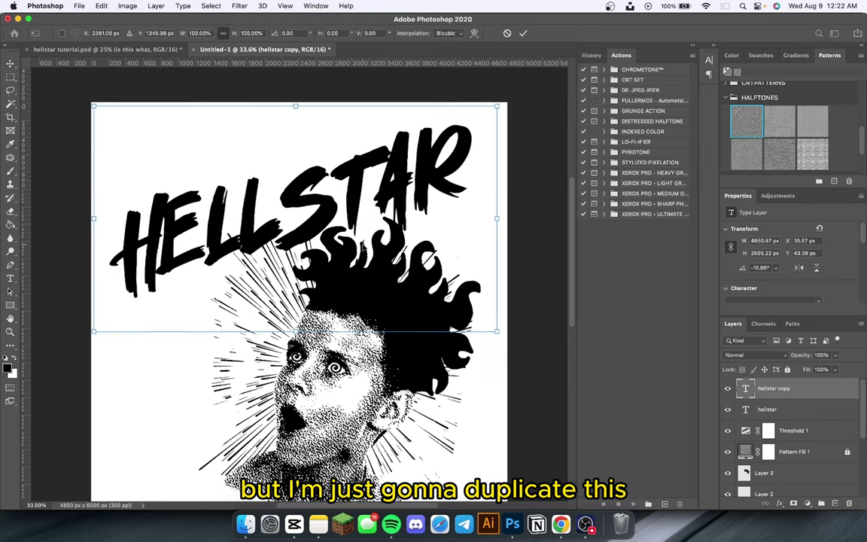
left_click_drag(326, 218, 331, 219)
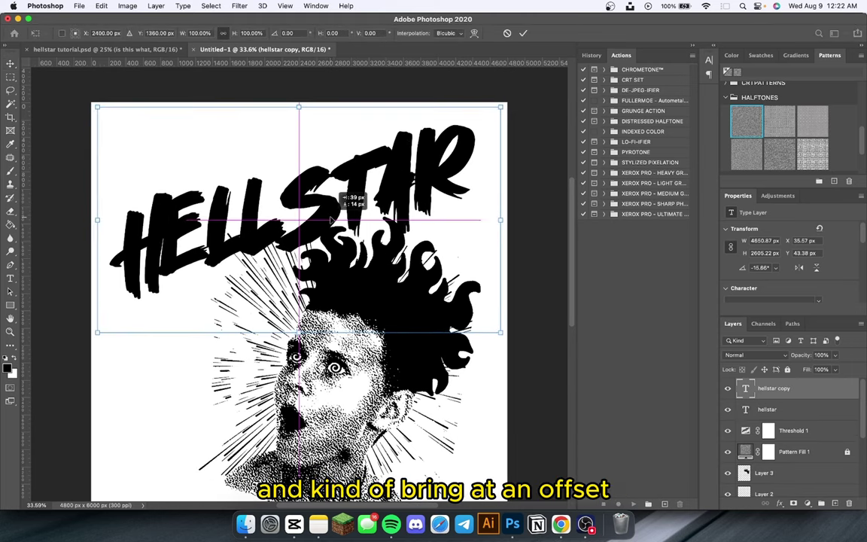
key("Return")
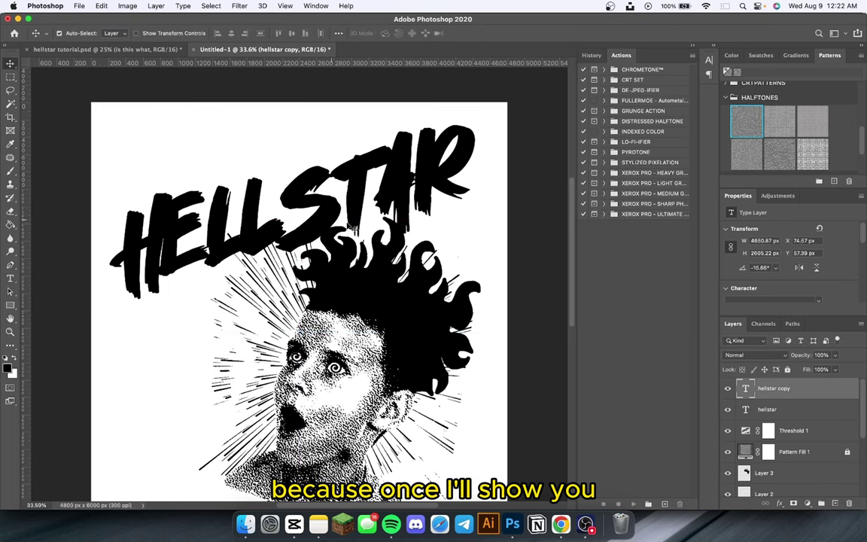
Add a black 21 px outside stroke to the HELLSTAR copy's layer style.
right_click(799, 389)
left_click(761, 381)
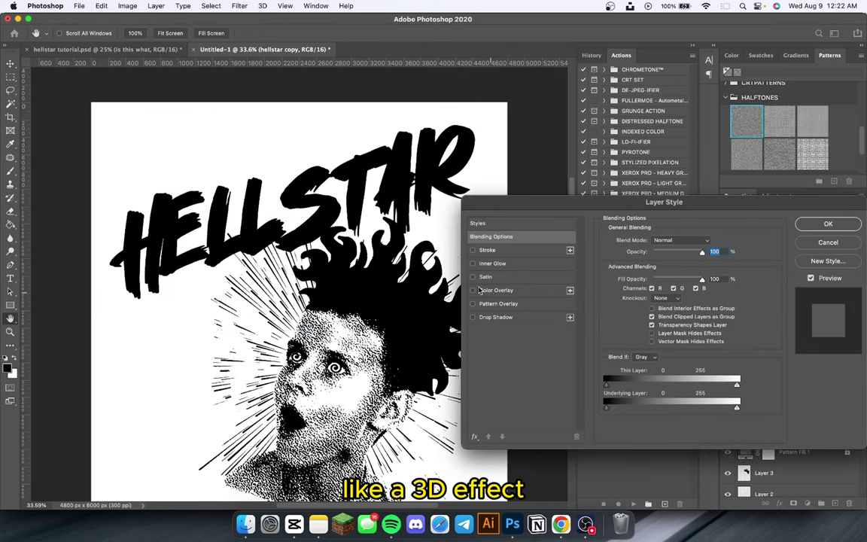
left_click(494, 252)
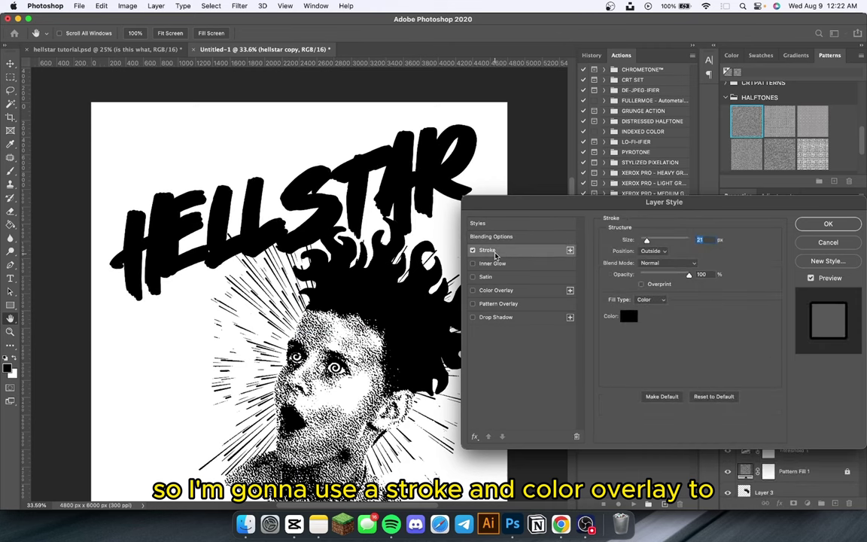
Add a bright pink color overlay (#ff67fd) at 100% opacity to the HELLSTAR copy and apply the layer style.
left_click(495, 291)
left_click(708, 242)
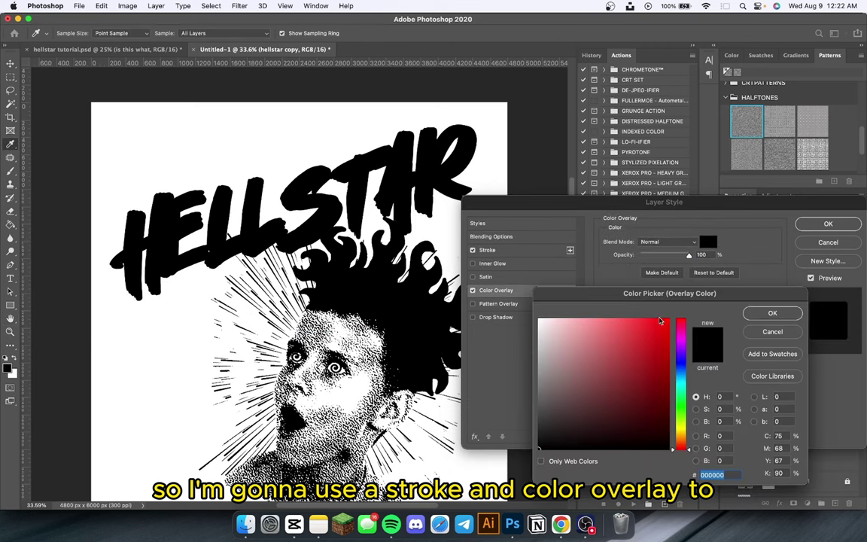
left_click_drag(682, 344, 681, 340)
left_click(650, 329)
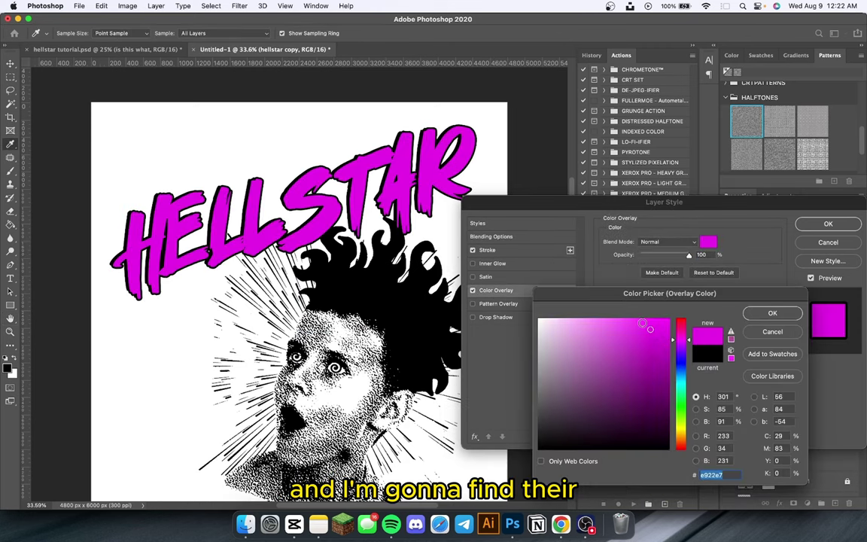
left_click(611, 325)
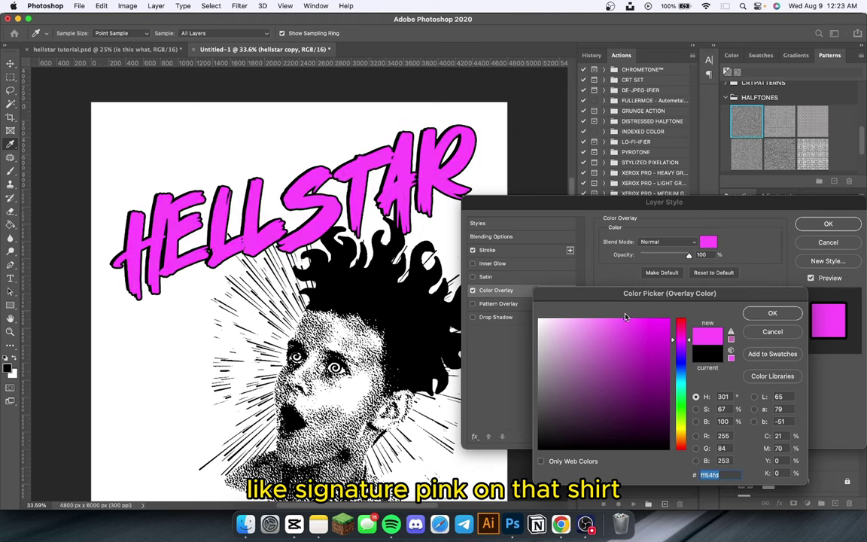
left_click(619, 320)
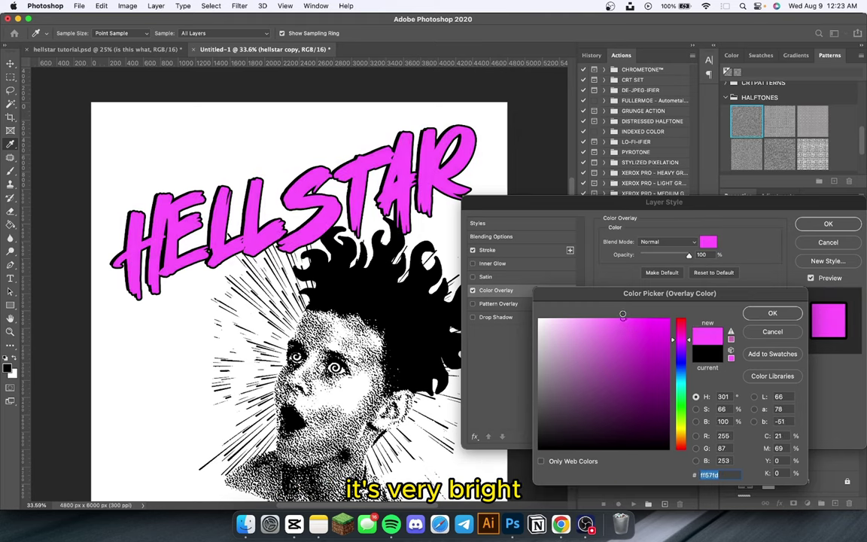
left_click_drag(617, 320, 616, 308)
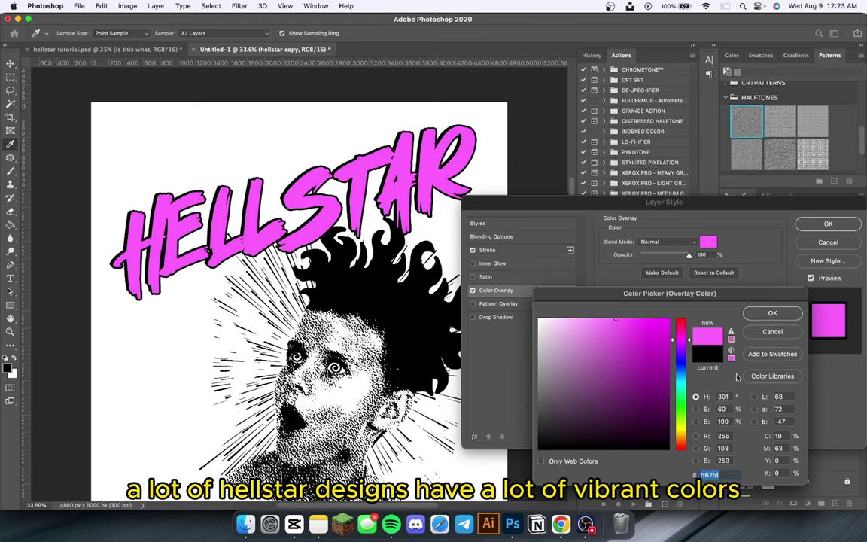
left_click(788, 316)
left_click(828, 225)
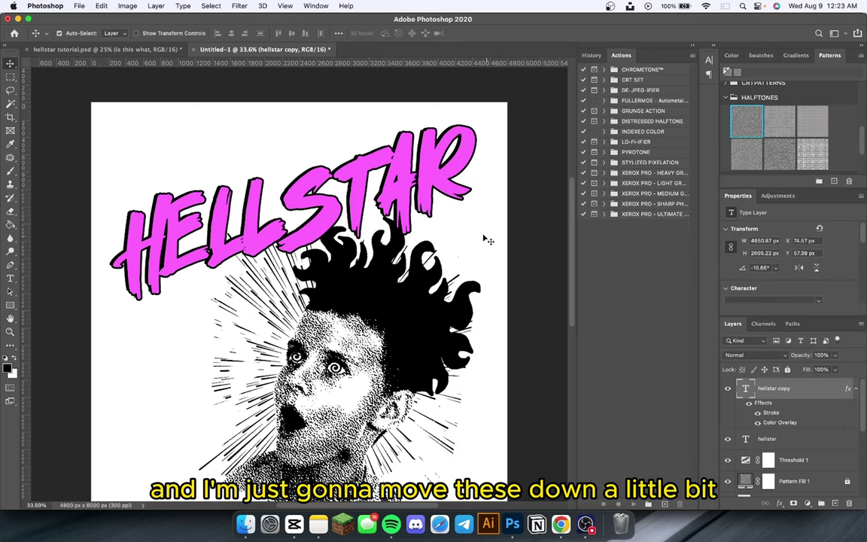
Offset the pink HELLSTAR copy down and right to about X 114.57 px, Y 84.39 px for a 3D shadow effect.
left_click_drag(430, 172, 438, 183)
key("shift+Up")
key("shift+Left")
key("shift+Left")
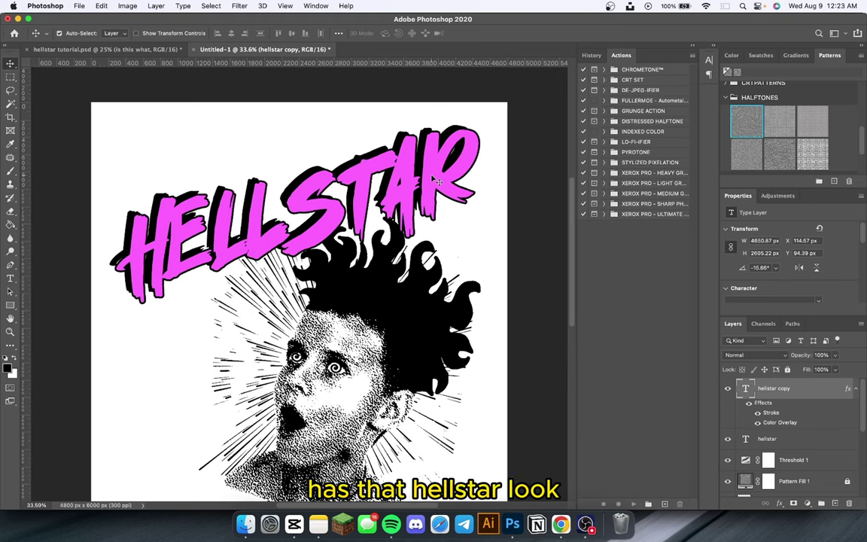
key("shift+Left")
key("shift+Right")
key("shift+Right")
key("shift+Right")
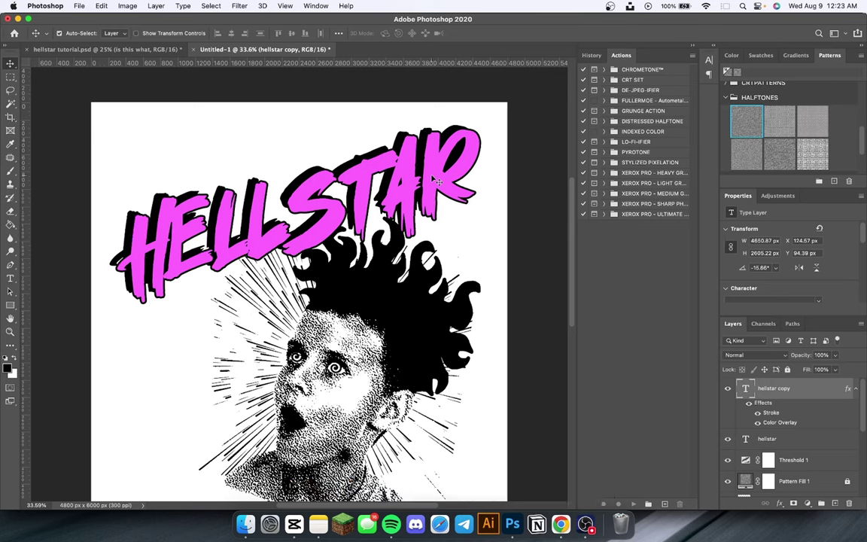
key("shift+Up")
key("shift+Up")
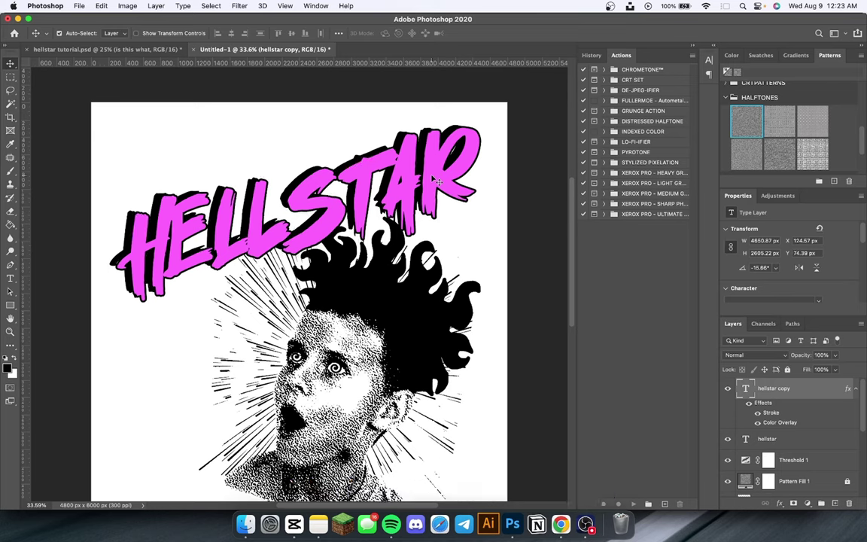
key("shift+Down")
key("shift+Left")
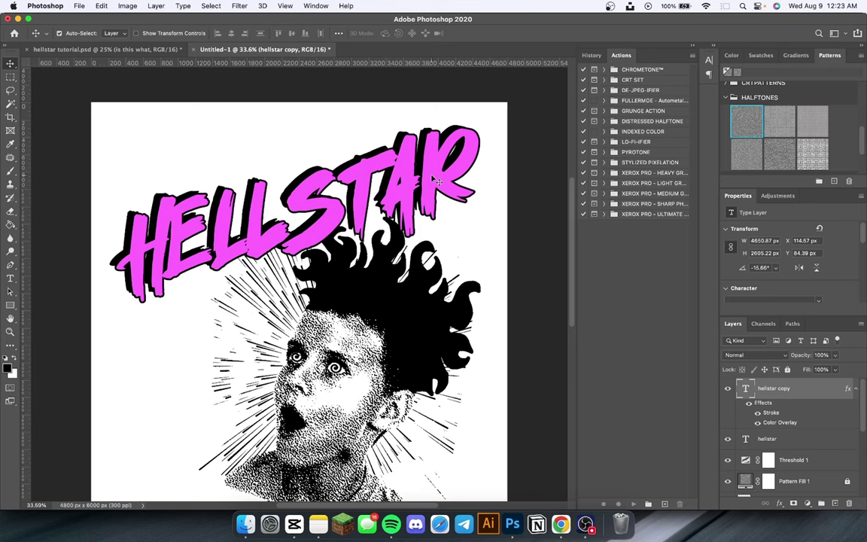
Add the text IS THIS WHAT in black Heydex Regular at 83.23 pt in the white area below and left of the head.
scroll(438, 181, "down", 2)
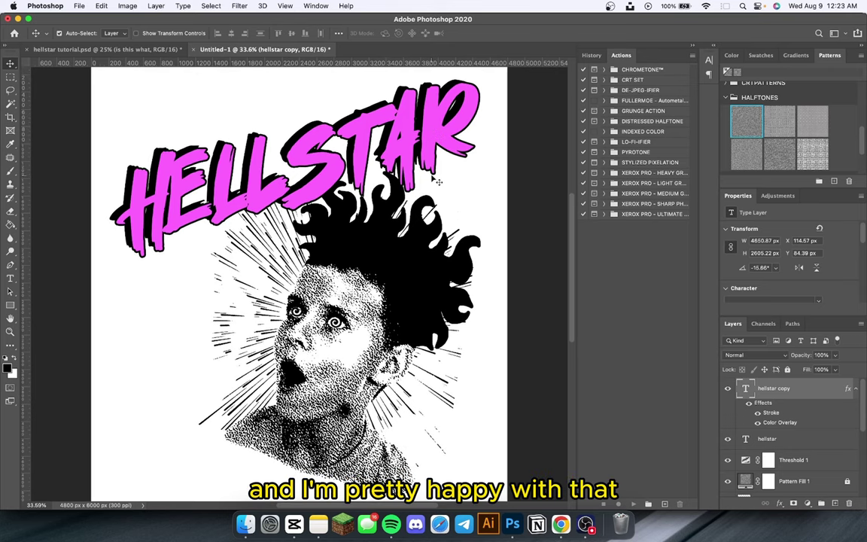
scroll(433, 179, "down", 2)
scroll(433, 181, "down", 4)
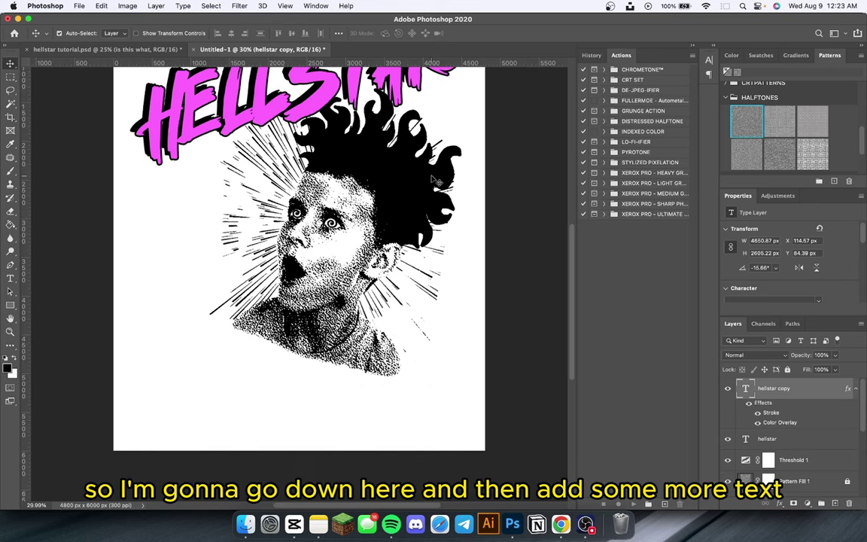
left_click(10, 279)
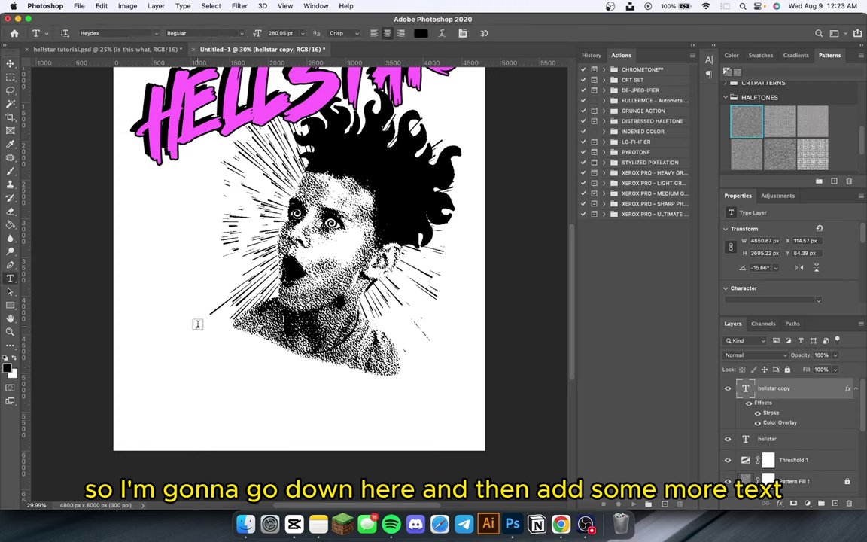
left_click(183, 367)
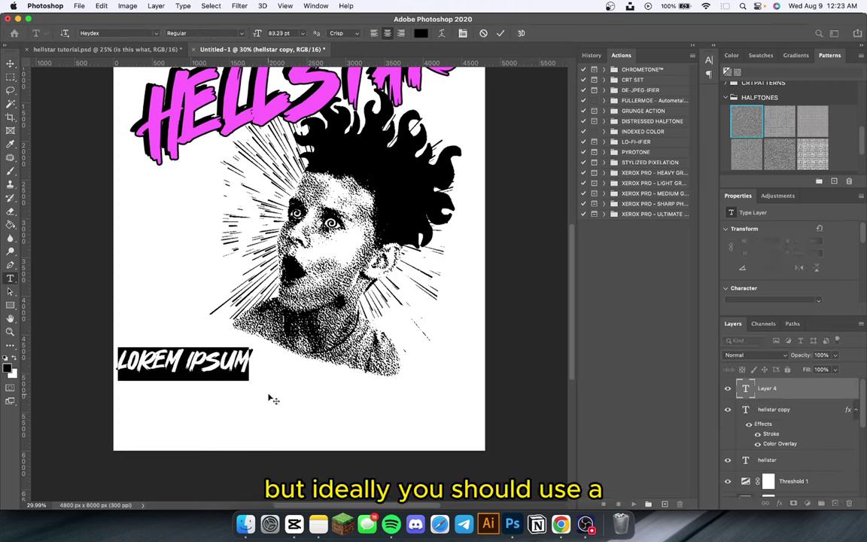
type("IS THIS")
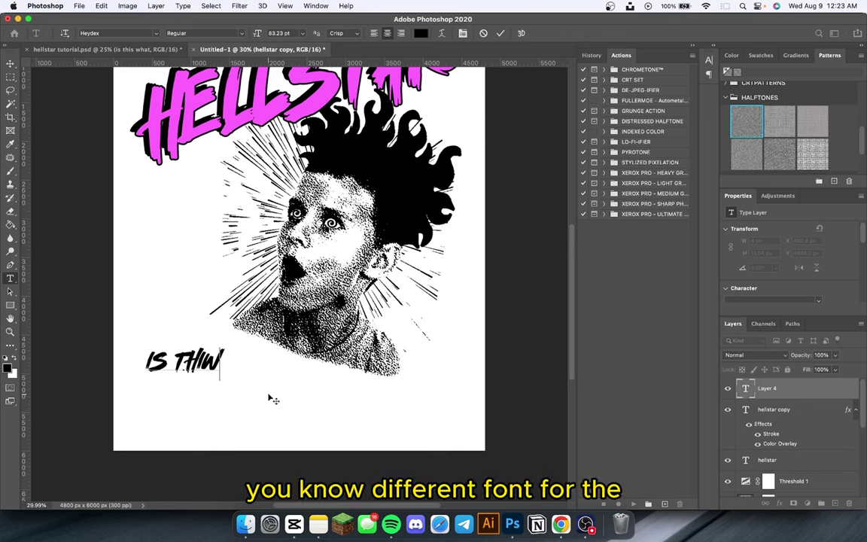
type(" WHAT")
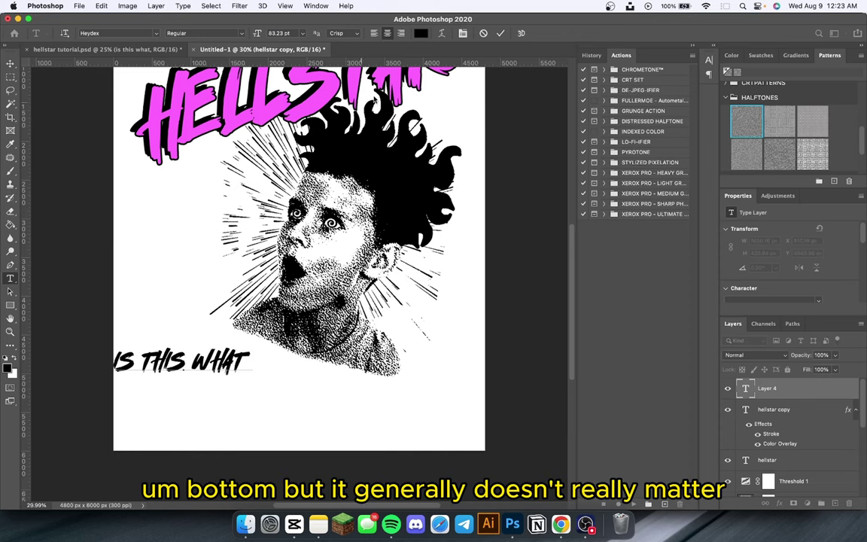
left_click(498, 34)
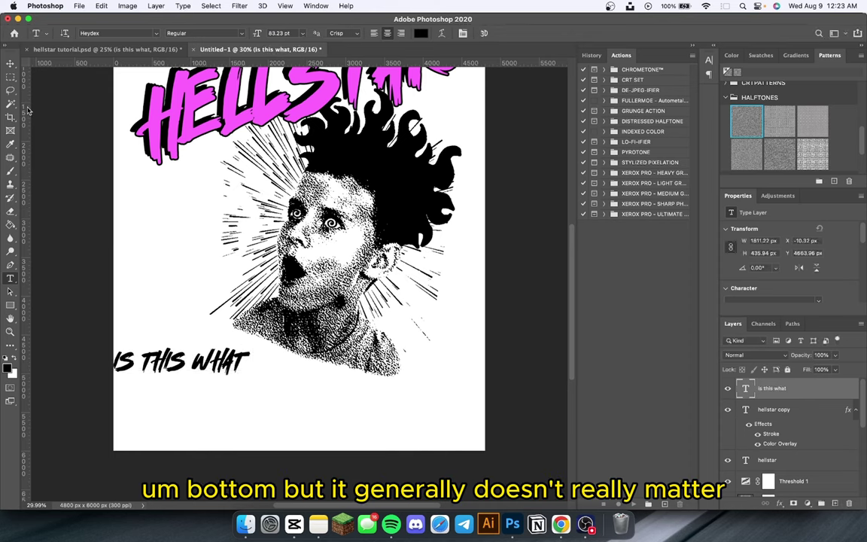
Move the IS THIS WHAT text fully onto the canvas and enlarge it to about 133% so it overlaps the boy's shirt.
left_click(10, 63)
left_click_drag(185, 364, 202, 356)
key("super+t")
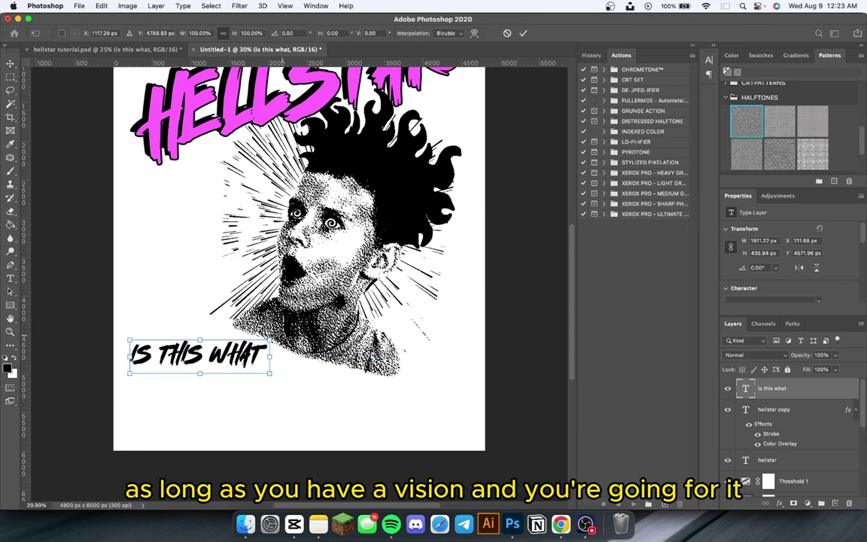
left_click_drag(272, 341, 317, 328)
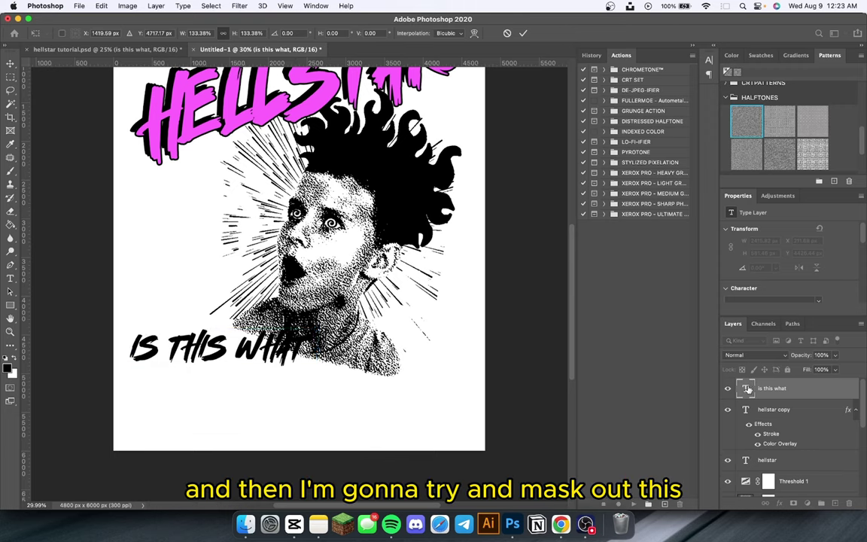
key("Return")
Add a vector mask to Layer 1, the boy photo, alongside its existing layer mask.
scroll(760, 410, "down", 5)
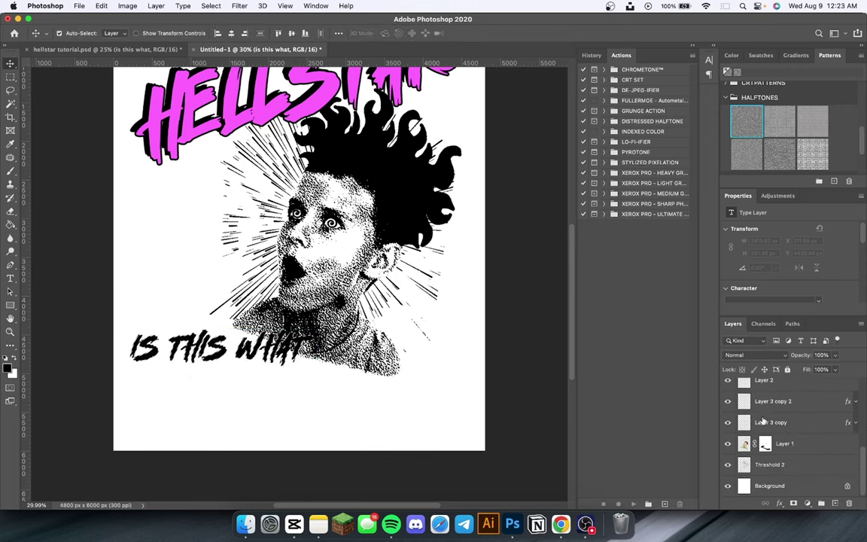
left_click(765, 444)
left_click(794, 503)
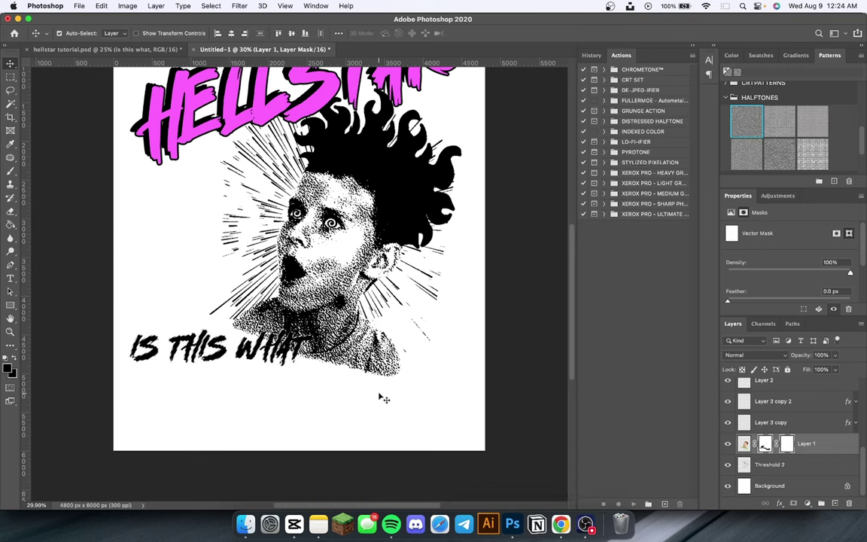
Enlarge the selected lettering area on Layer 1's mask to 109.50%, place it at about X 1330, Y 4669 px, and deselect.
scroll(301, 286, "up", 3)
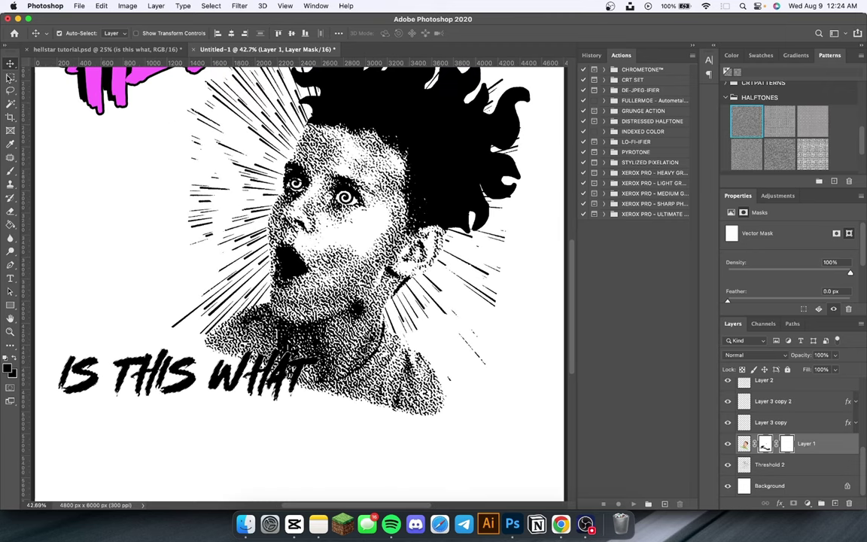
key("super+t")
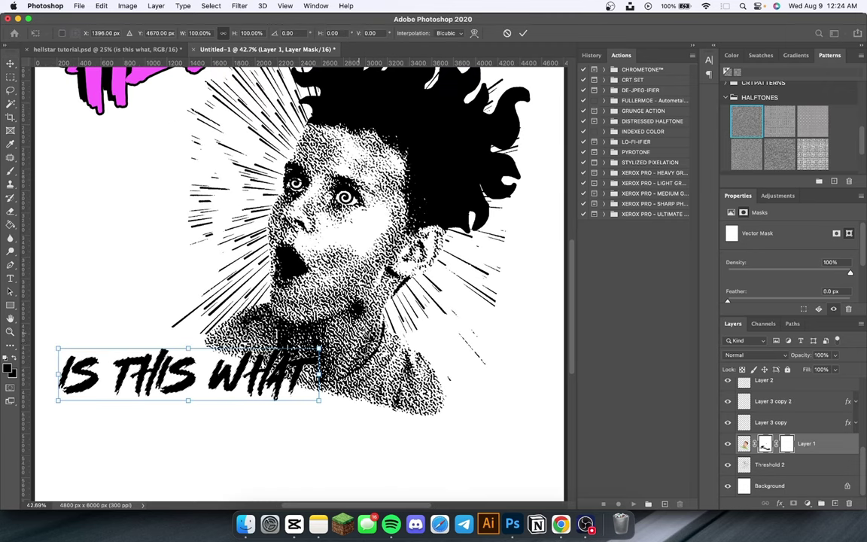
mouse_move(320, 348)
left_mouse_down()
mouse_move(334, 344)
mouse_move(322, 350)
left_mouse_up()
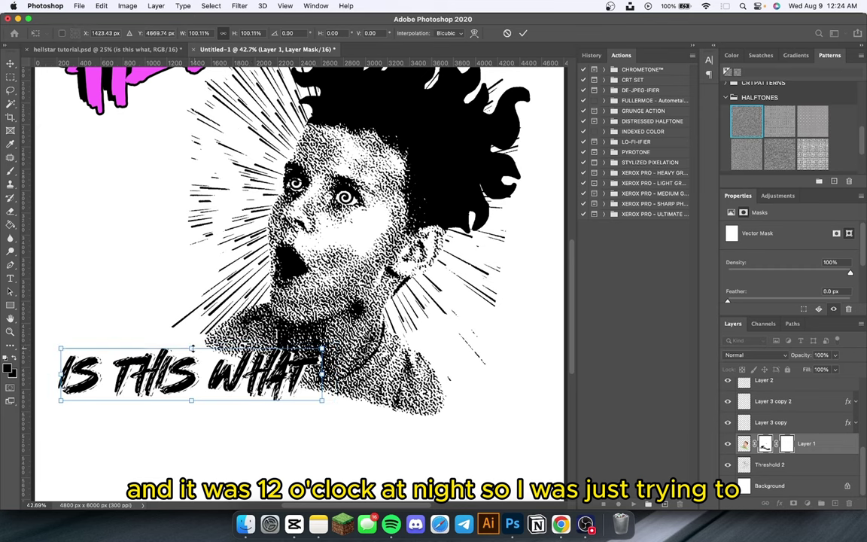
left_click_drag(191, 348, 191, 343)
left_click(223, 33)
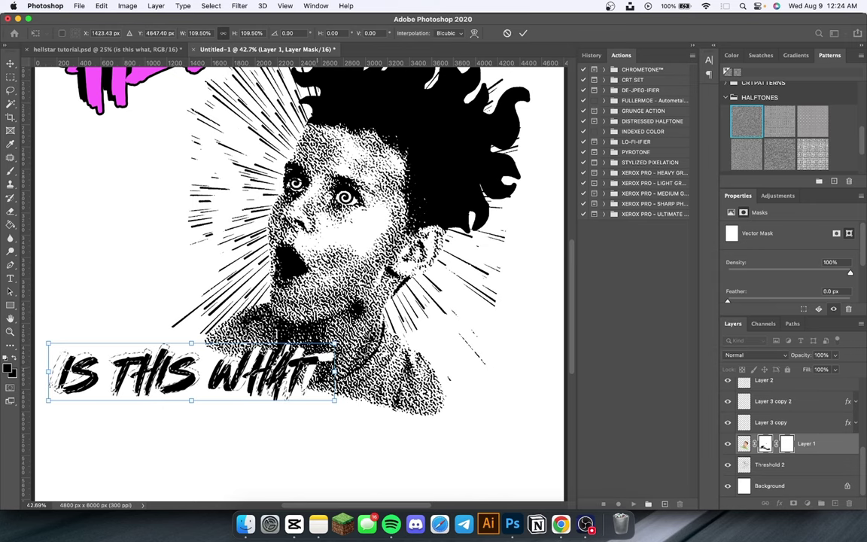
left_click_drag(320, 361, 308, 364)
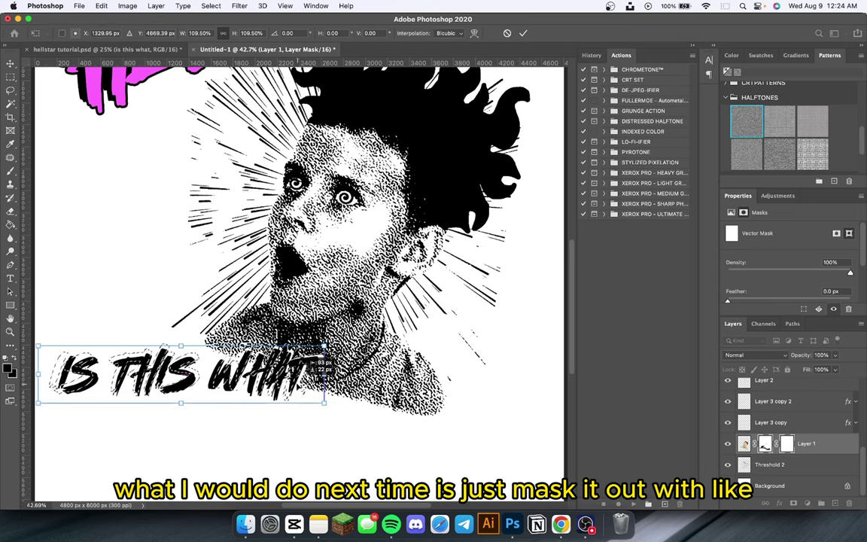
key("Return")
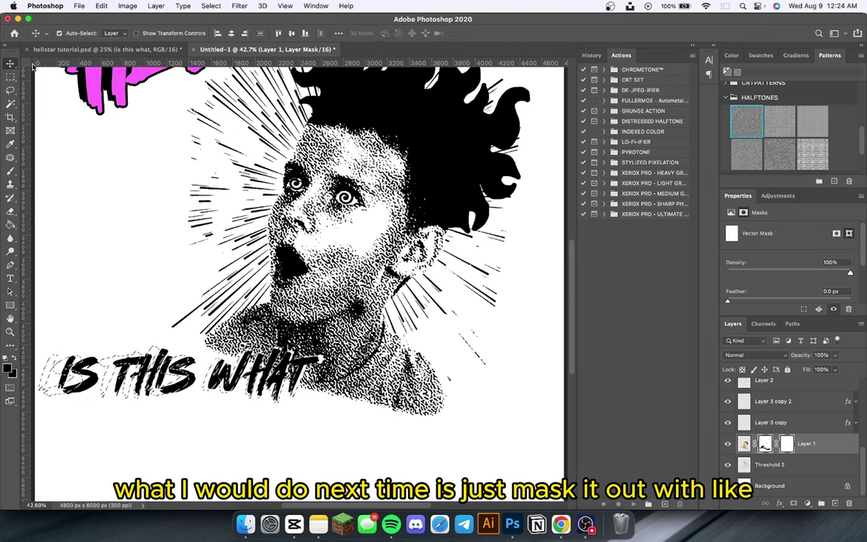
key("m")
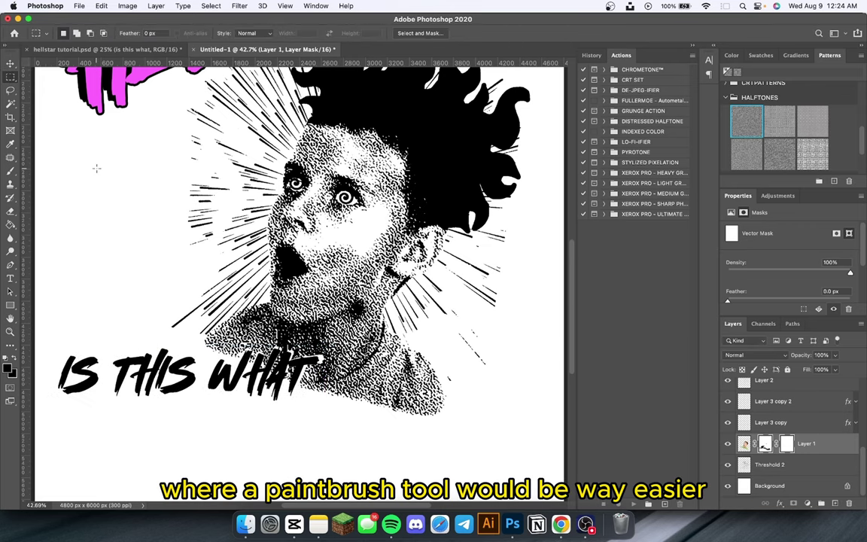
scroll(96, 167, "left", 5)
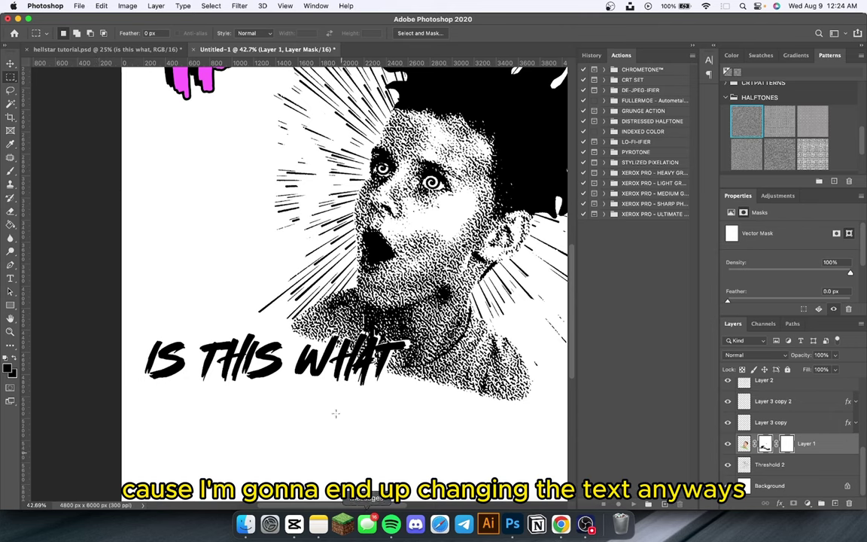
Rotate the IS THIS WHAT text layer clockwise by 5.51° and shift it up to about X 1420, Y 4650 px.
left_click(10, 65)
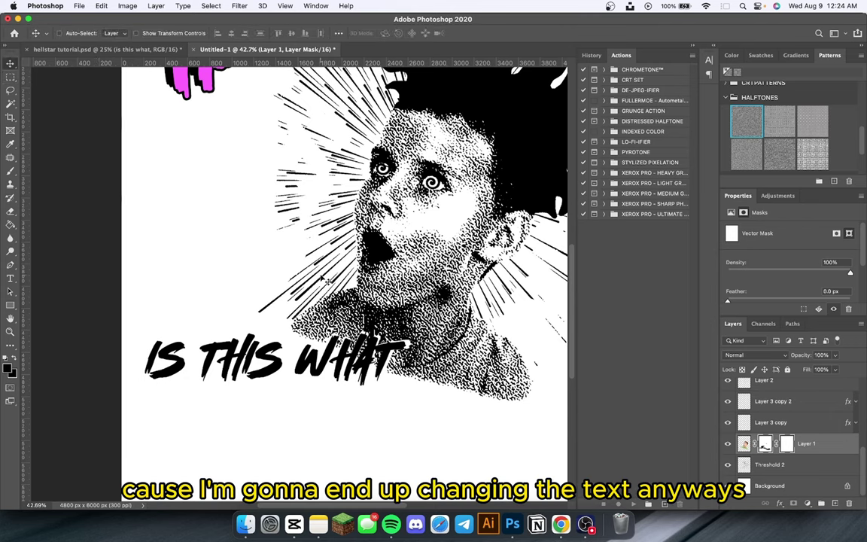
scroll(781, 435, "up", 5)
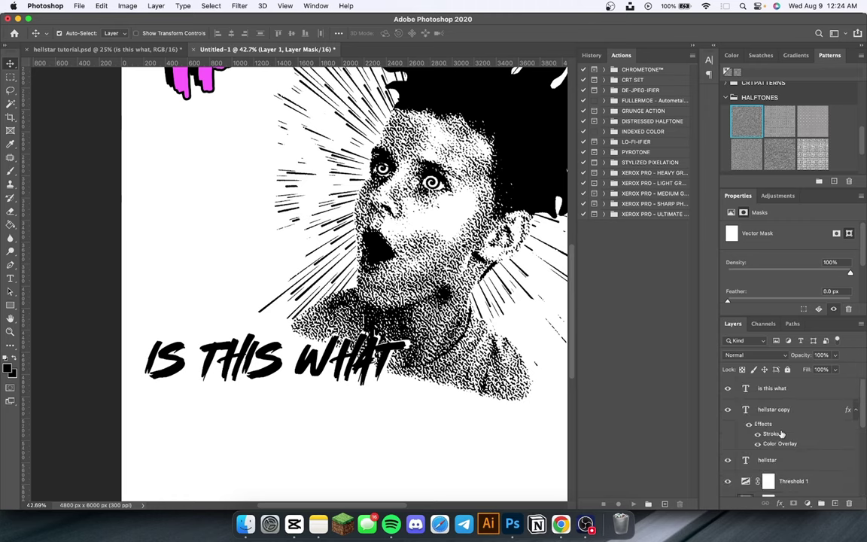
left_click(790, 389)
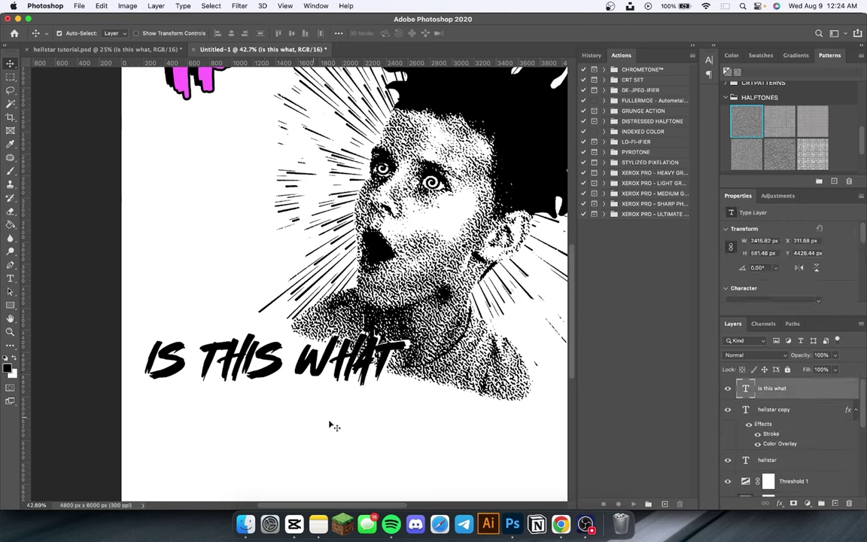
key("super+t")
left_click_drag(422, 322, 430, 336)
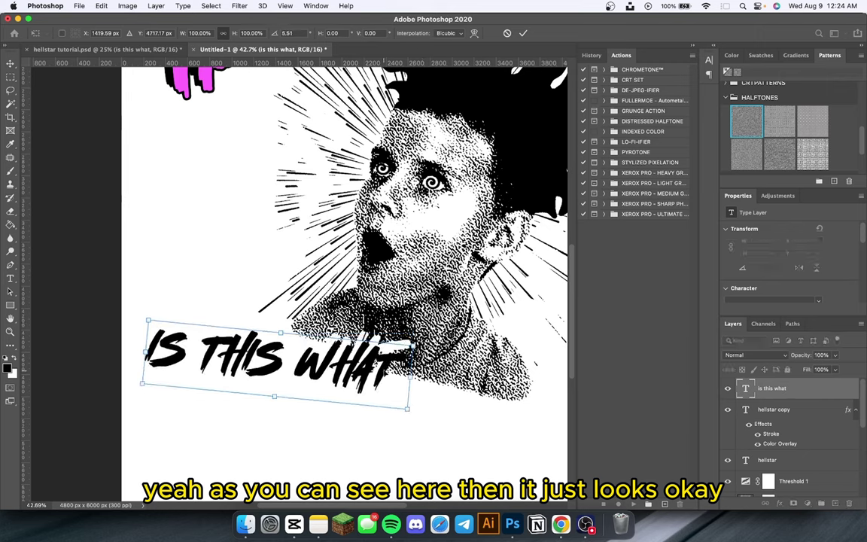
left_click_drag(384, 366, 384, 358)
scroll(337, 374, "down", 3)
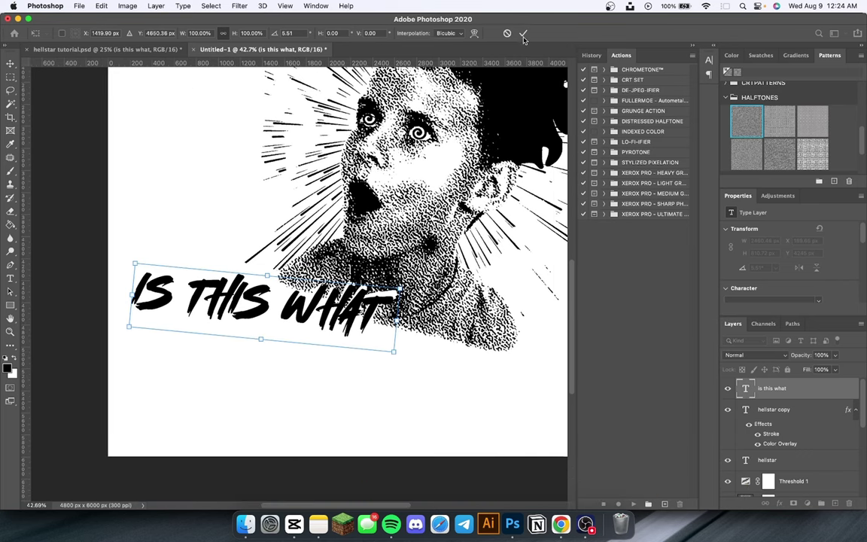
left_click(524, 34)
Duplicate the tilted IS THIS WHAT text directly below itself and replace the copy's wording with HEAVEN.
left_click_drag(334, 309, 332, 352, "alt")
double_click(329, 353)
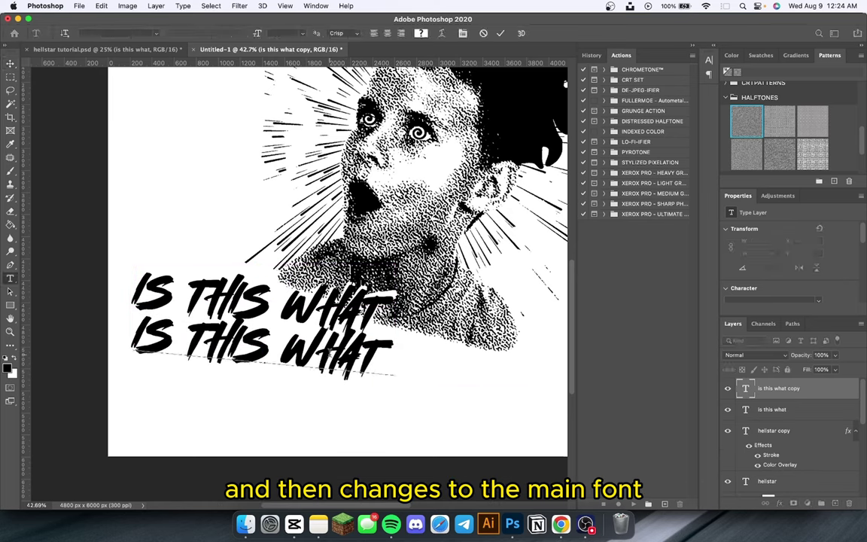
key("super+a")
type("heaven")
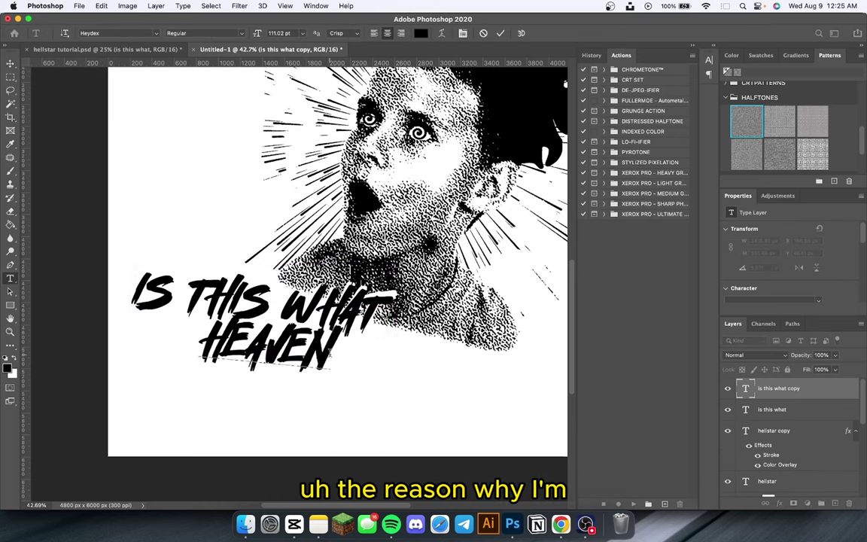
left_click(500, 33)
Scale the HEAVEN text to 150.26% and move it left to about X 1549, Y 5225 px beneath IS THIS WHAT.
key("super+t")
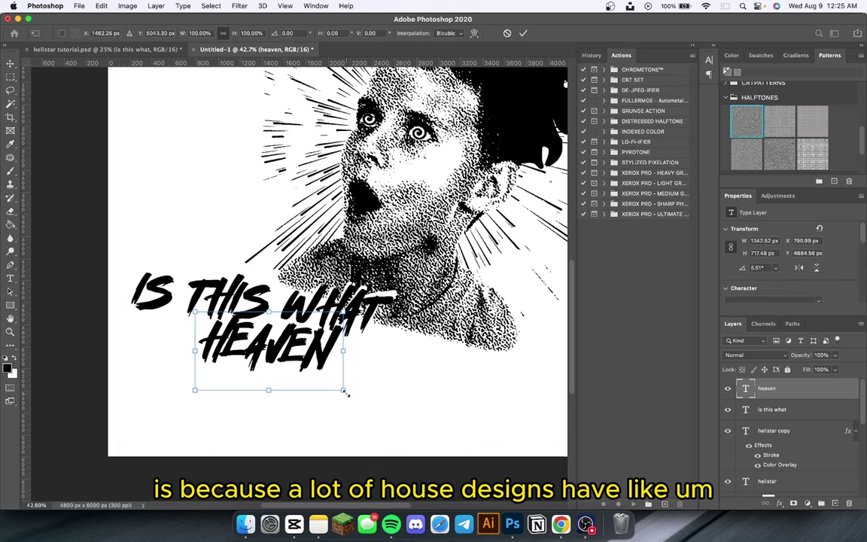
left_click_drag(343, 390, 420, 435)
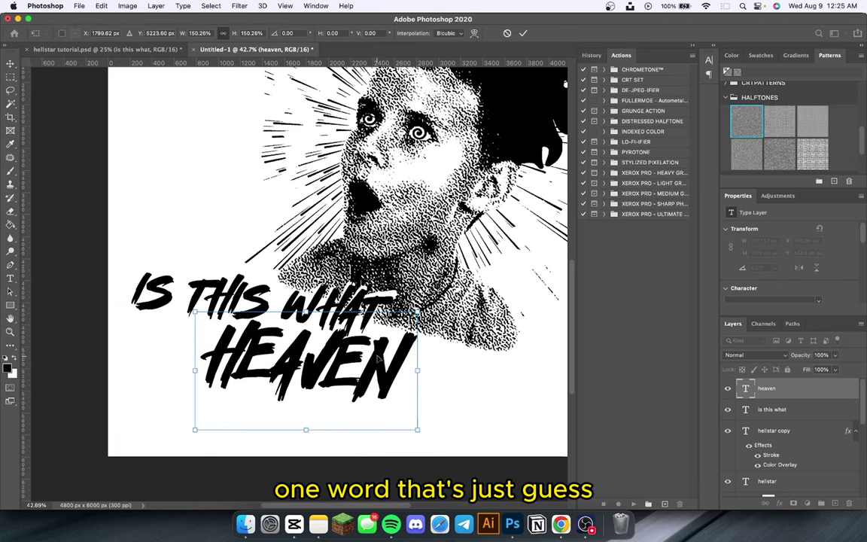
left_click_drag(379, 360, 348, 360)
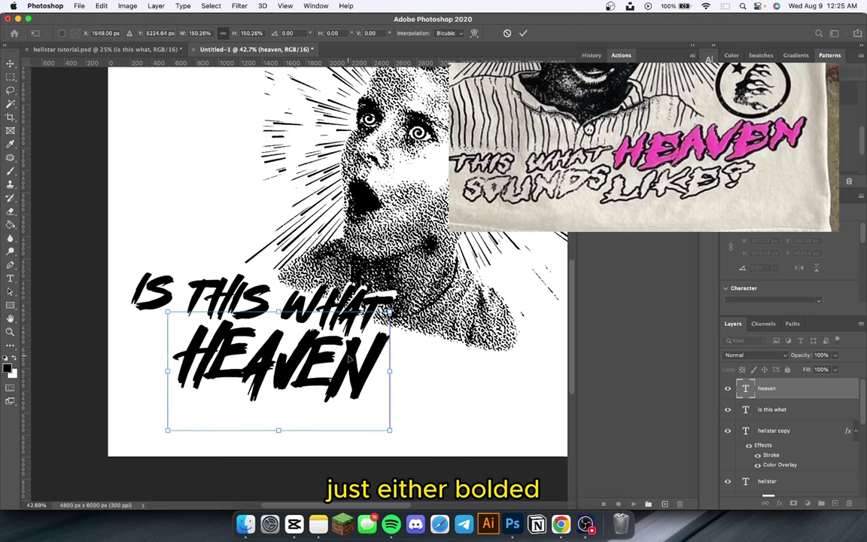
key("Return")
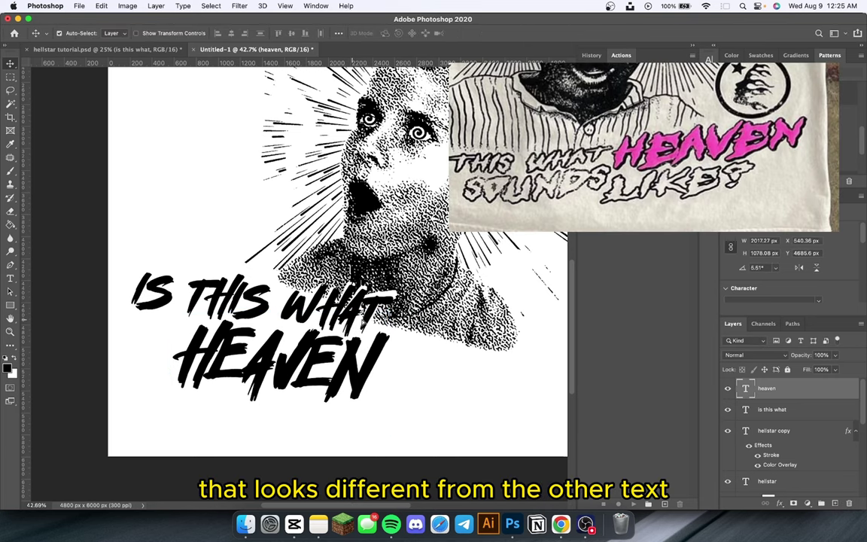
Duplicate IS THIS WHAT to the right of HEAVEN and replace the copy's wording with LOOKS LIKE?
left_click_drag(354, 311, 577, 395)
scroll(437, 377, "right", 5)
scroll(437, 377, "down", 2)
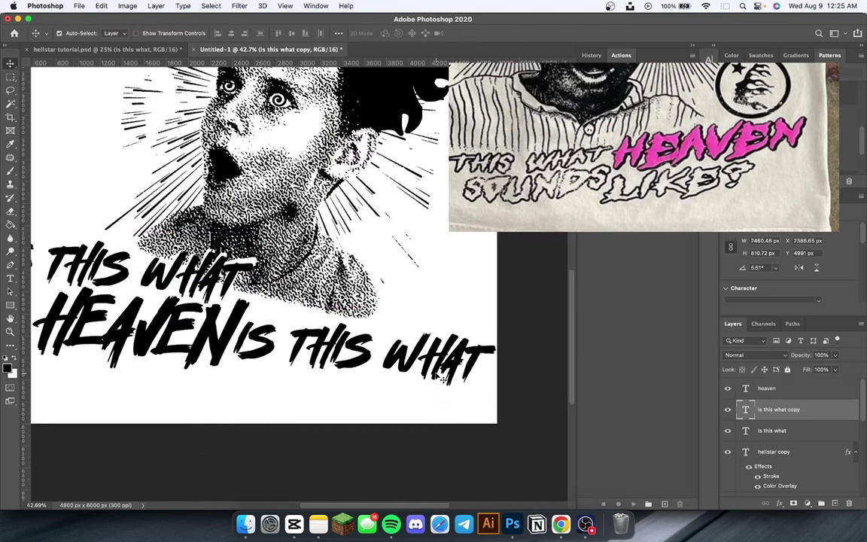
double_click(364, 355)
type("lok")
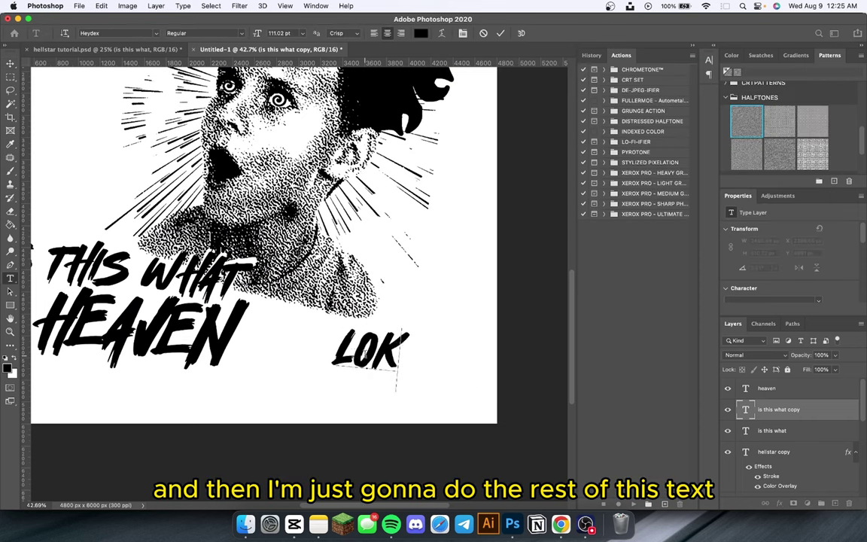
key("BackSpace")
type("oks like")
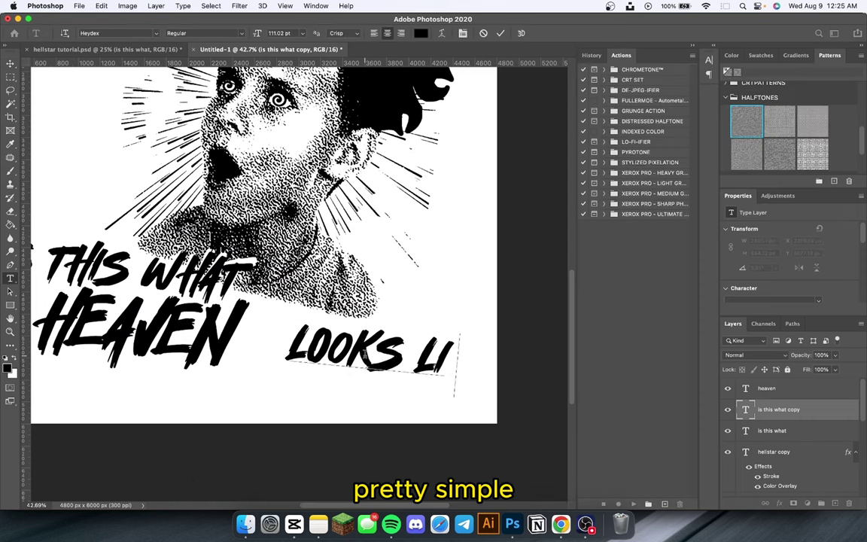
type("?")
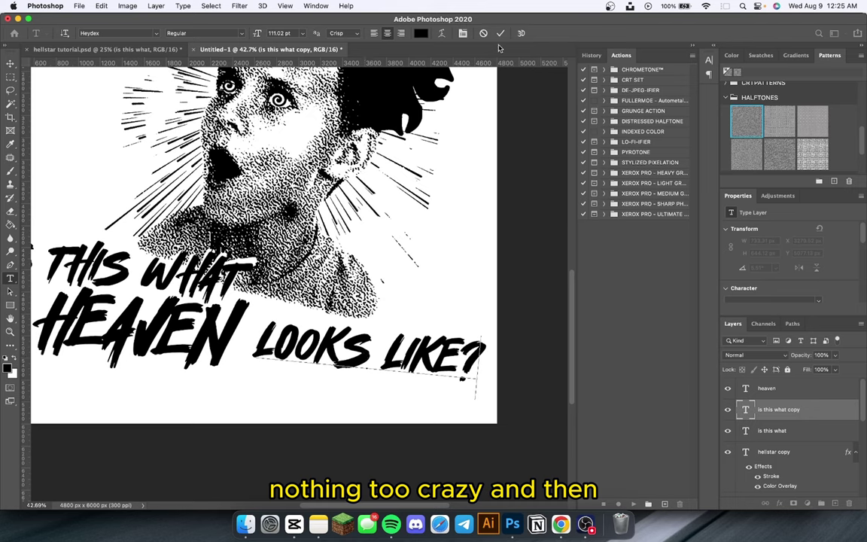
key("super+Return")
Position HEAVEN at about X 722, Y 4615 px under IS THIS WHAT, with LOOKS LIKE? beside it at about X 2542, Y 4913 px.
left_click_drag(393, 359, 295, 376)
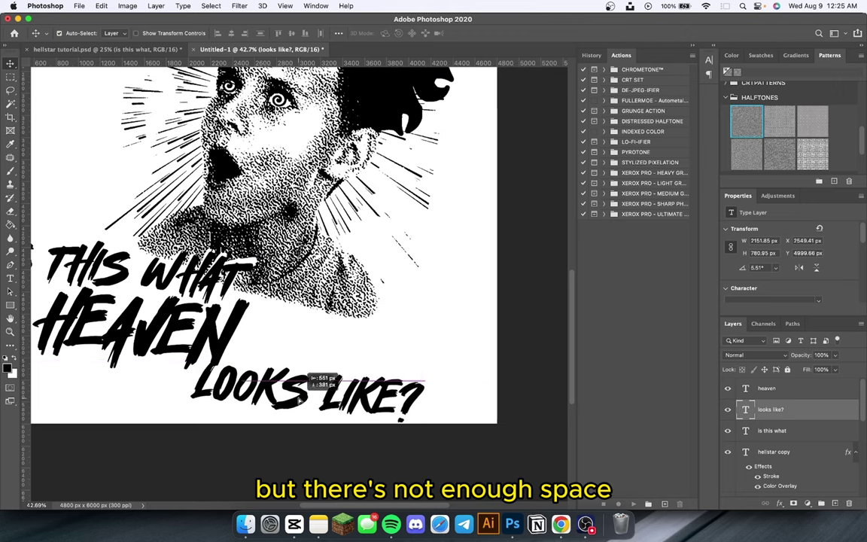
left_click_drag(224, 340, 261, 347)
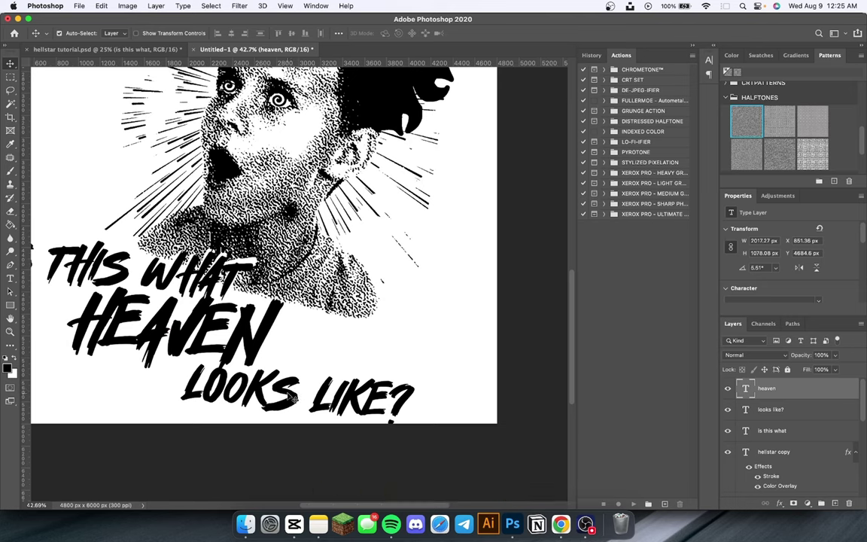
left_click_drag(296, 409, 343, 378)
left_click_drag(265, 327, 251, 319)
left_click_drag(295, 354, 309, 328)
scroll(309, 328, "left", 3)
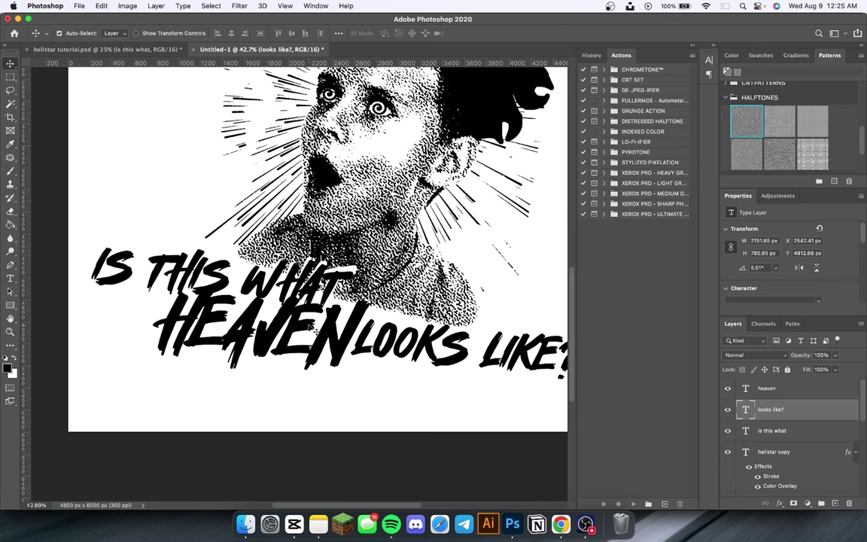
Apply a black Stroke and a pink Color Overlay to the HEAVEN text layer.
left_click(288, 318)
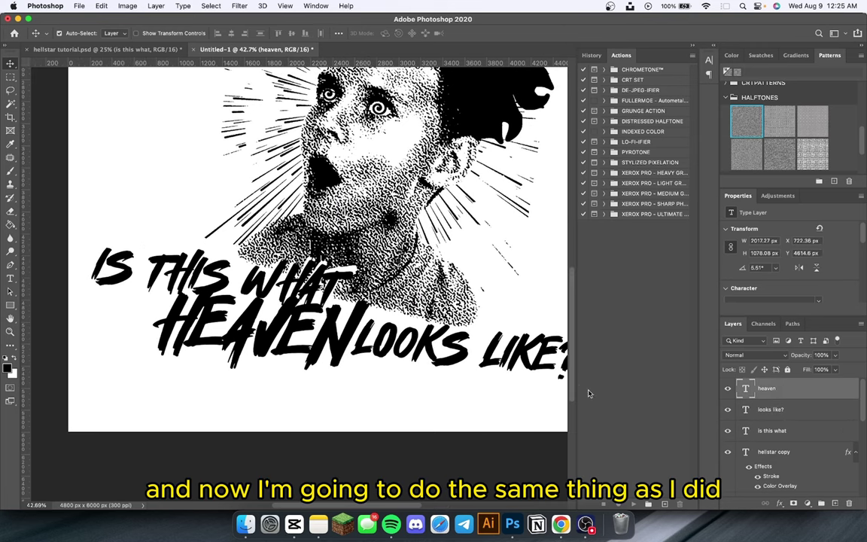
double_click(773, 396)
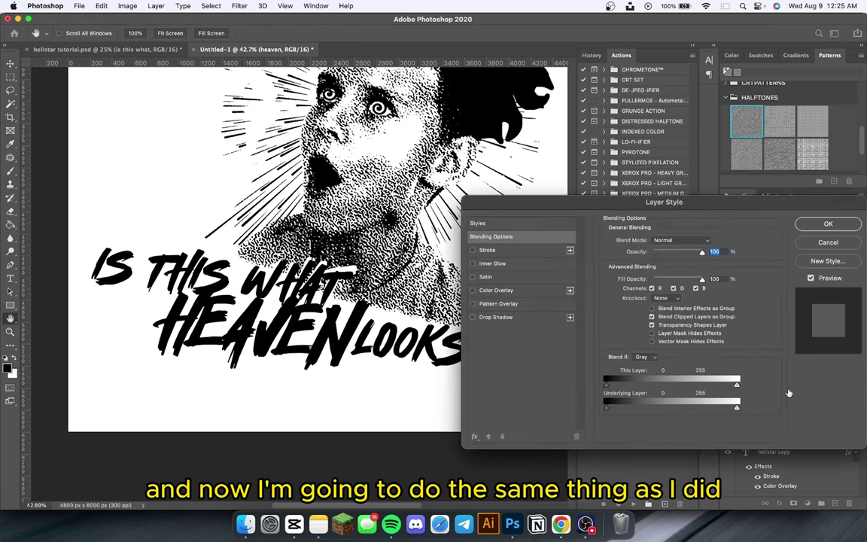
left_click(472, 250)
left_click(473, 291)
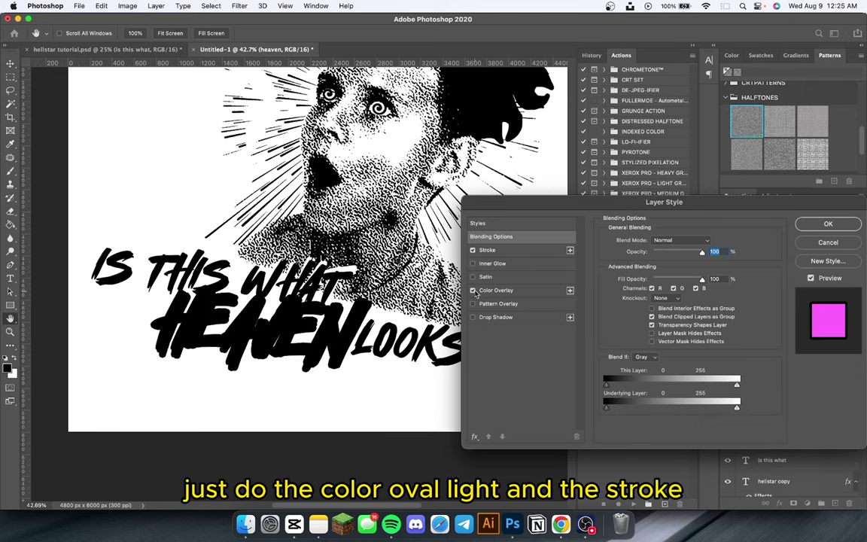
left_click(819, 224)
Apply a 21 px black outside Stroke and a white (fefefe) Color Overlay to the LOOKS LIKE? text layer.
left_click(426, 344)
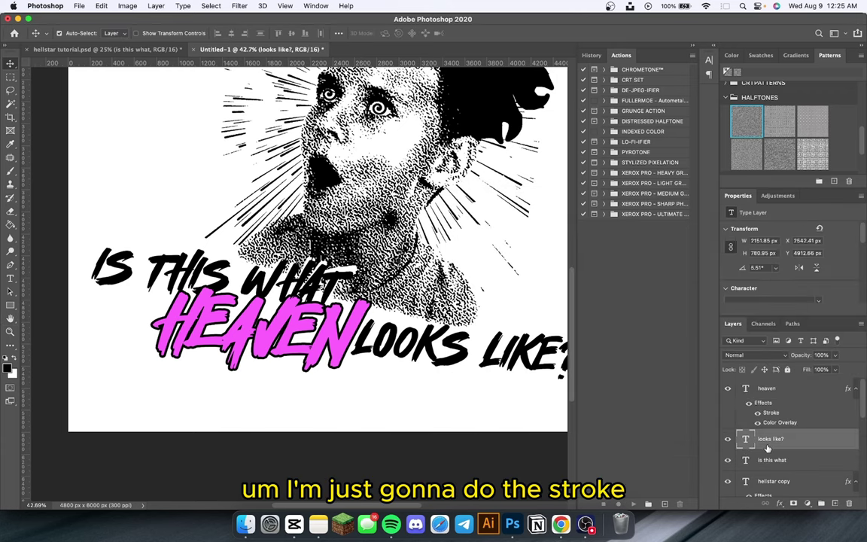
right_click(768, 449)
left_click(715, 450)
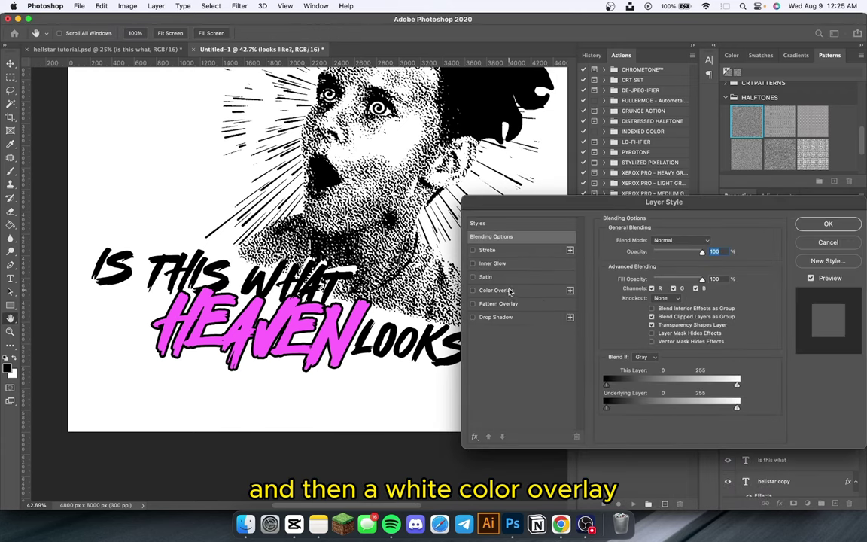
left_click(492, 263)
left_click(487, 250)
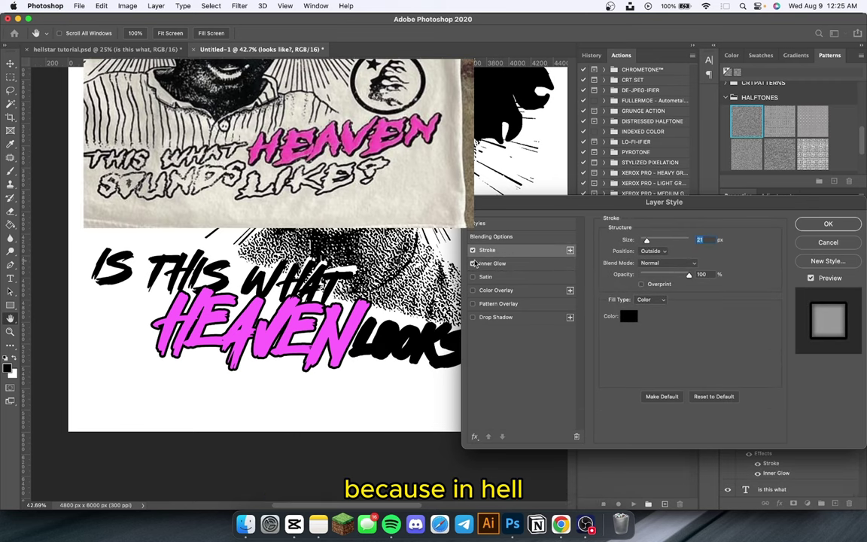
left_click(473, 291)
left_click(496, 290)
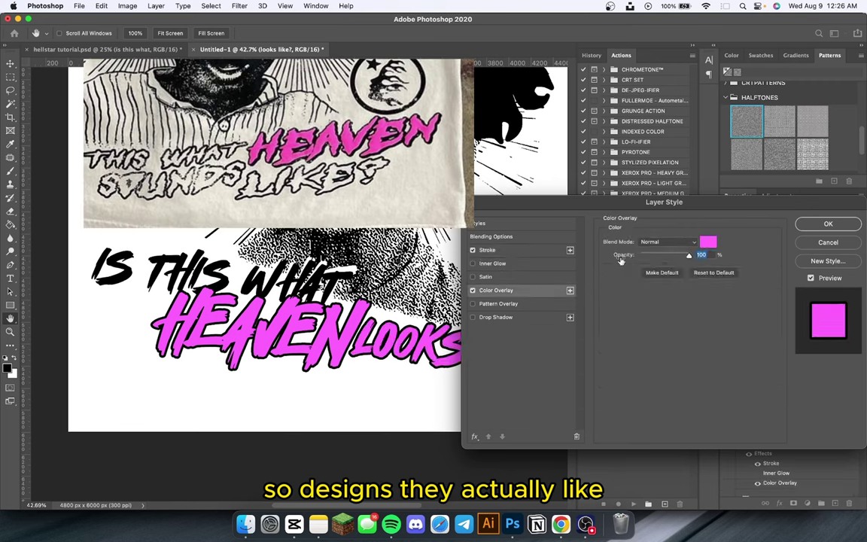
left_click(709, 243)
left_click(539, 320)
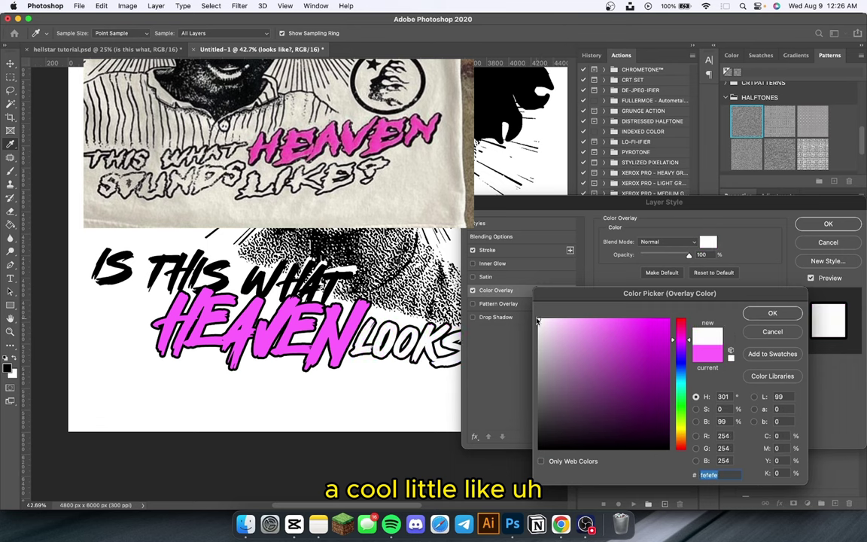
left_click(771, 315)
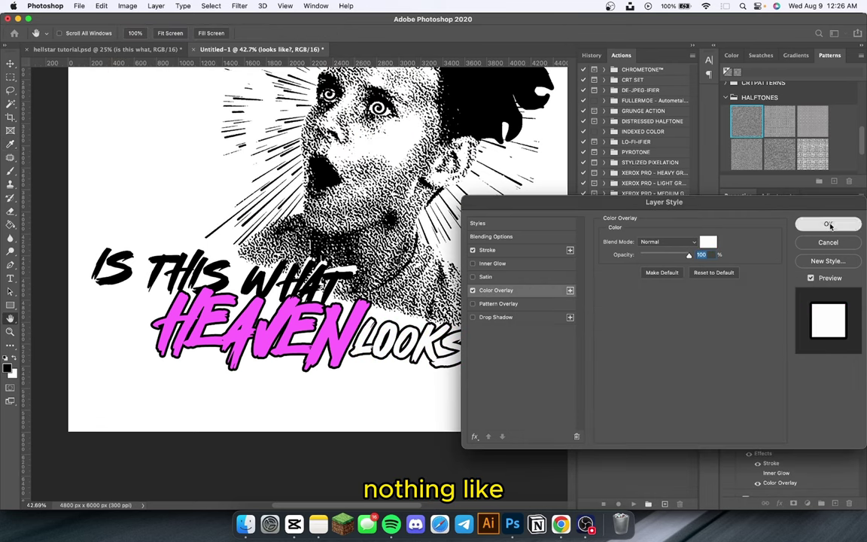
left_click(828, 223)
left_click_drag(341, 257, 337, 255)
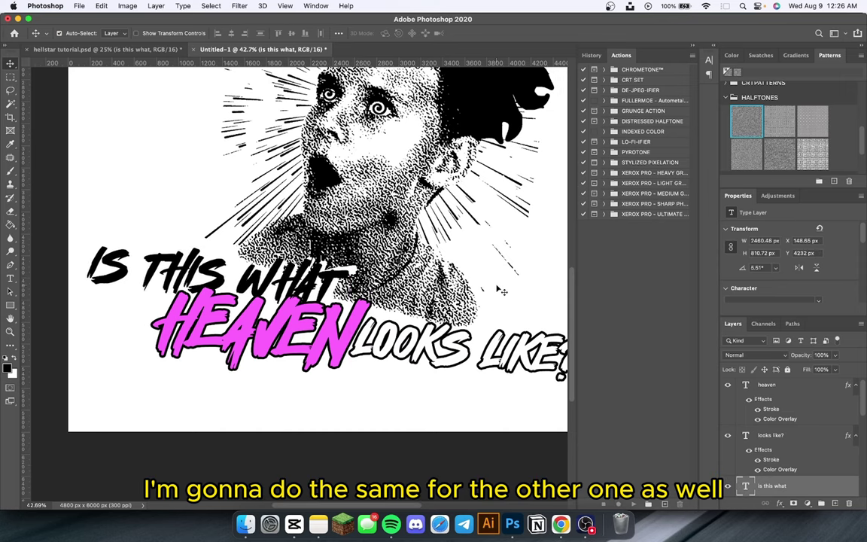
scroll(758, 436, "down", 2)
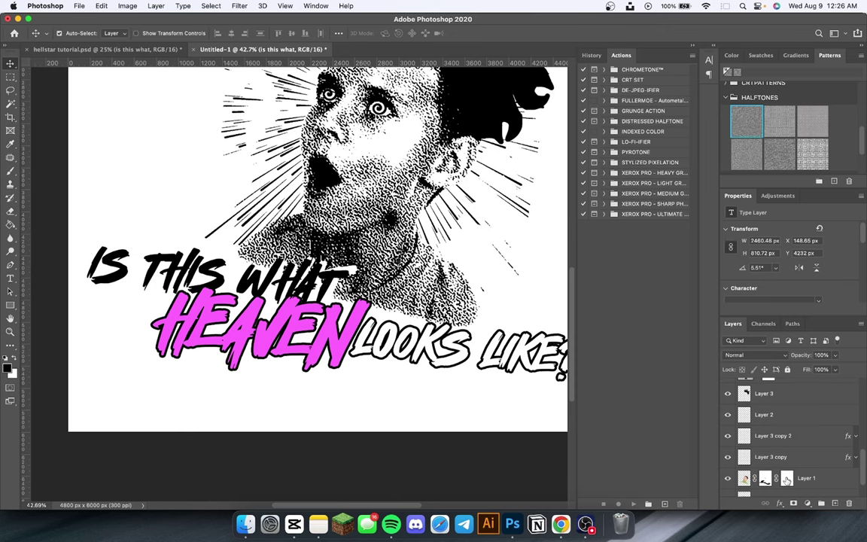
left_click(787, 480)
key("super+t")
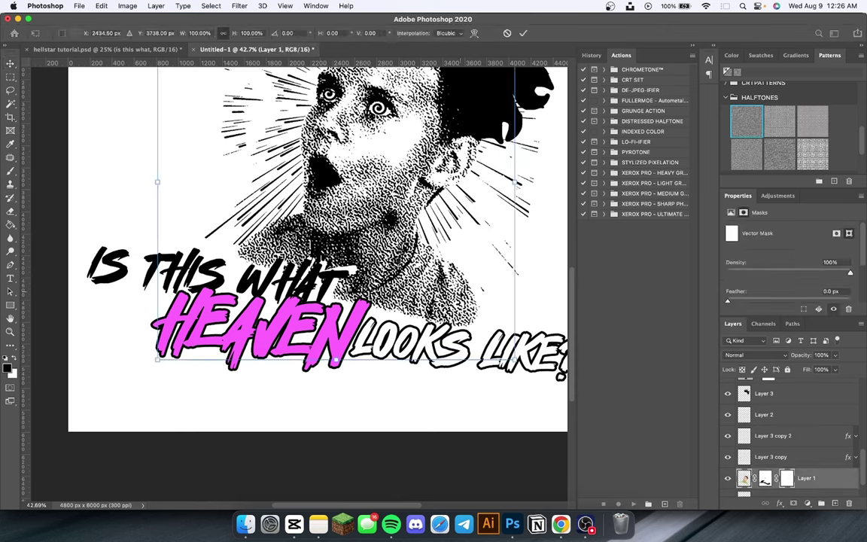
left_click_drag(525, 371, 525, 371)
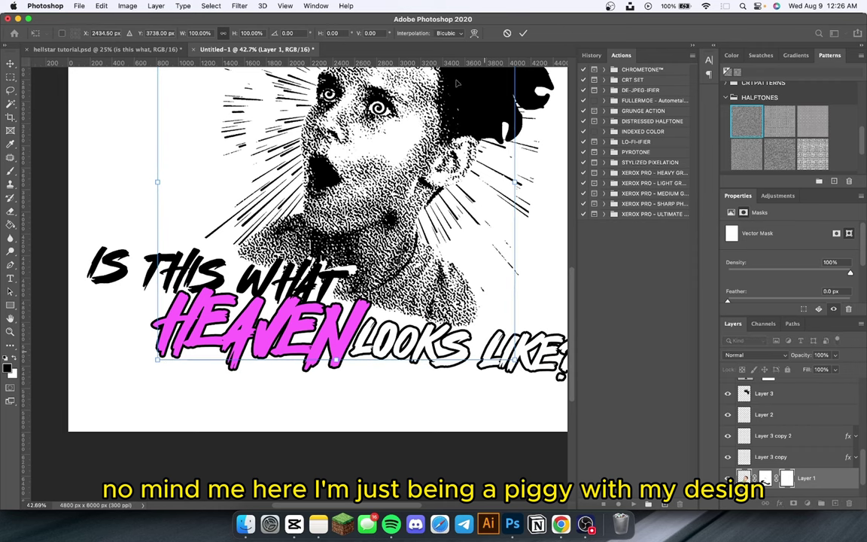
left_click(507, 33)
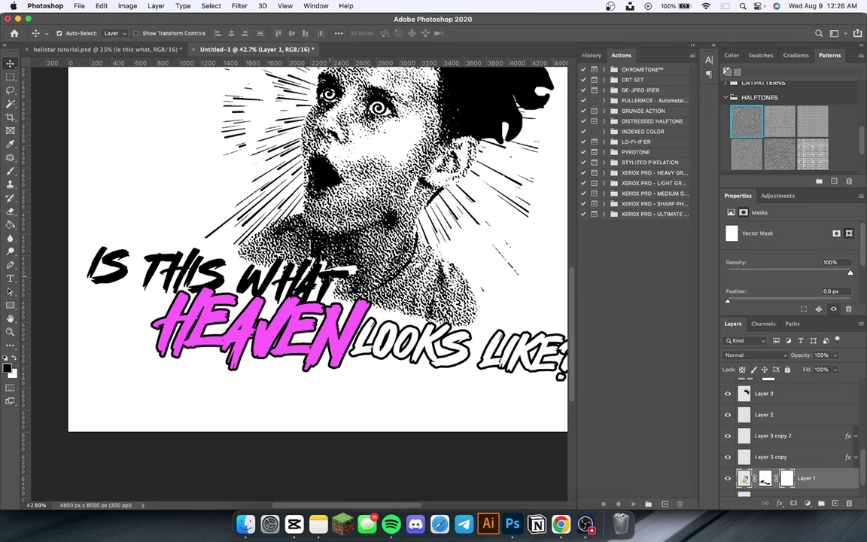
Place IS THIS WHAT at about X 190, Y 4237 px and give it a black Stroke and a white Color Overlay.
left_click_drag(320, 256, 333, 254)
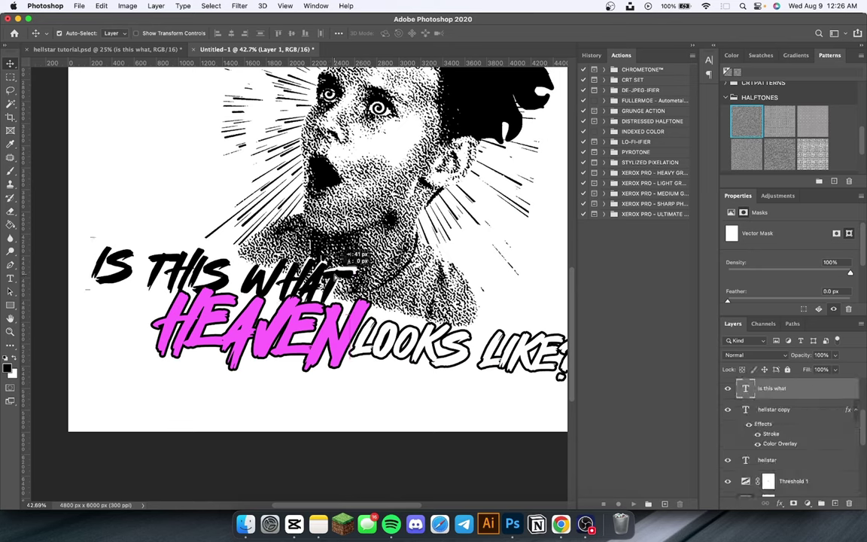
double_click(800, 392)
left_click(486, 277)
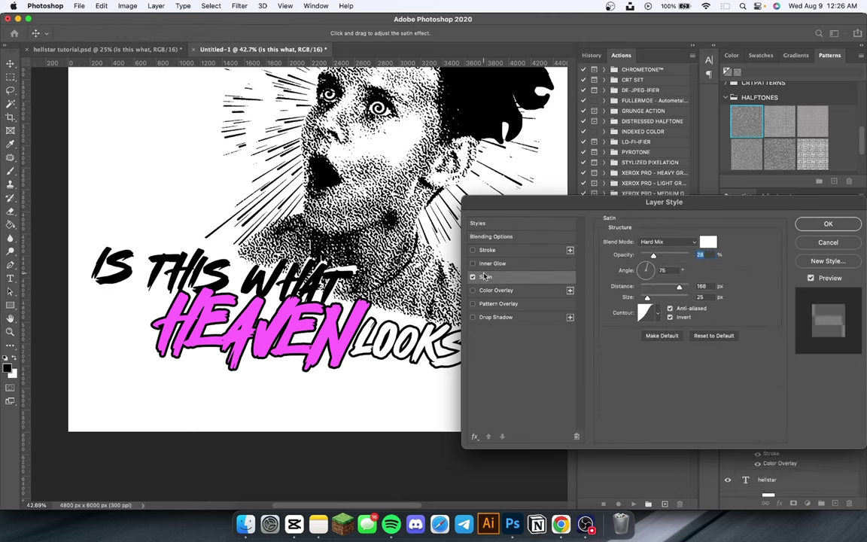
left_click(490, 304)
left_click(473, 303)
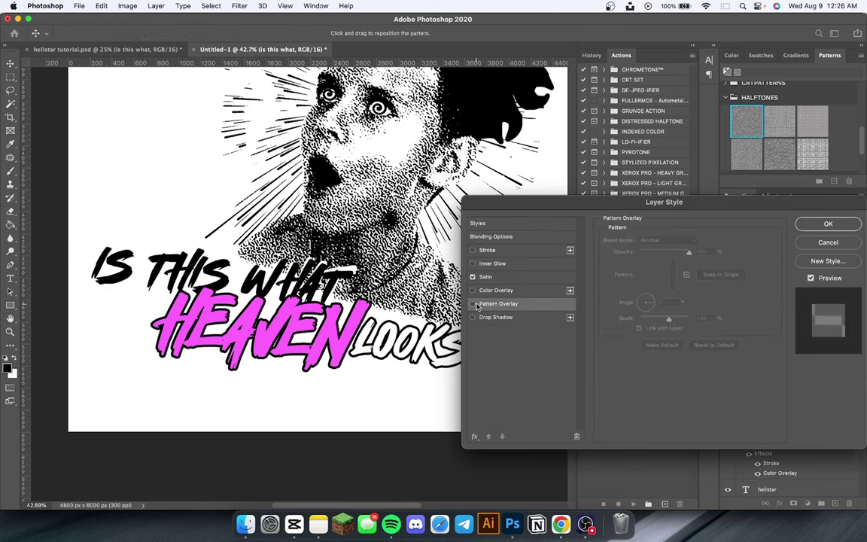
left_click(473, 290)
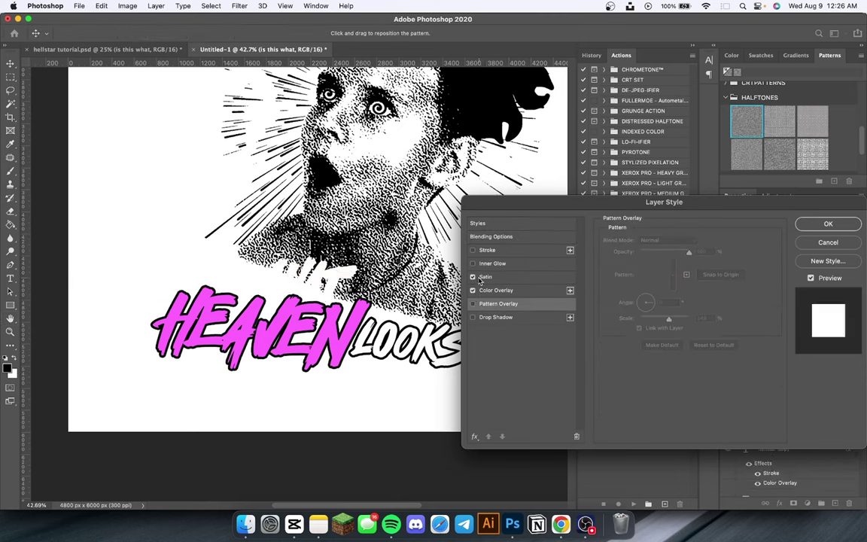
left_click(473, 250)
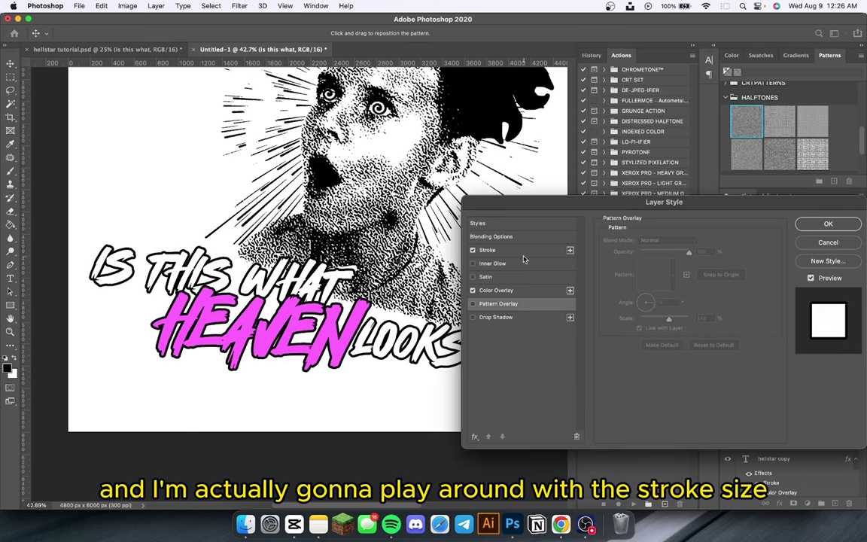
Reduce the Stroke size of the IS THIS WHAT text to 13 px.
left_click(525, 251)
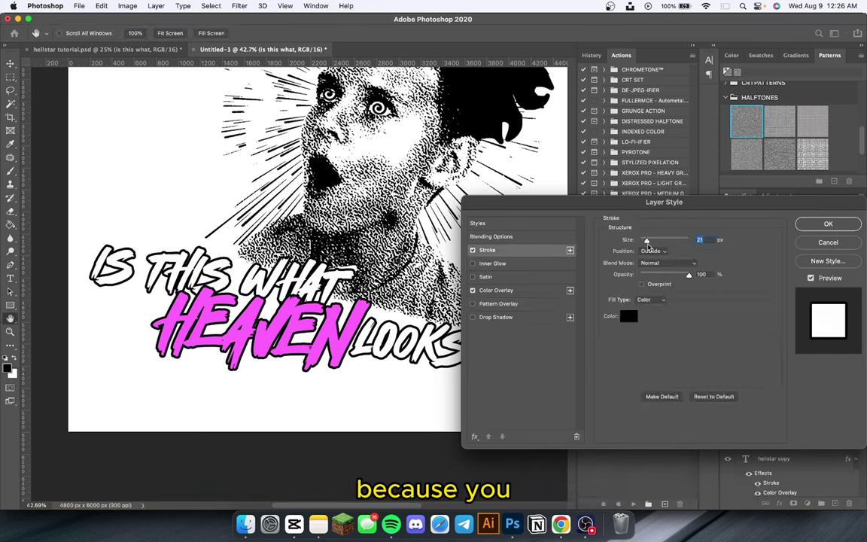
left_click_drag(646, 241, 646, 243)
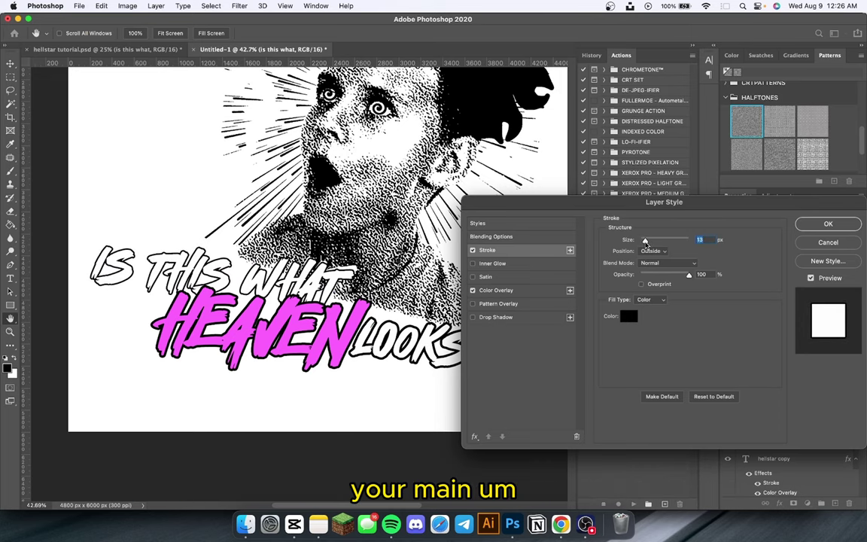
left_click(828, 223)
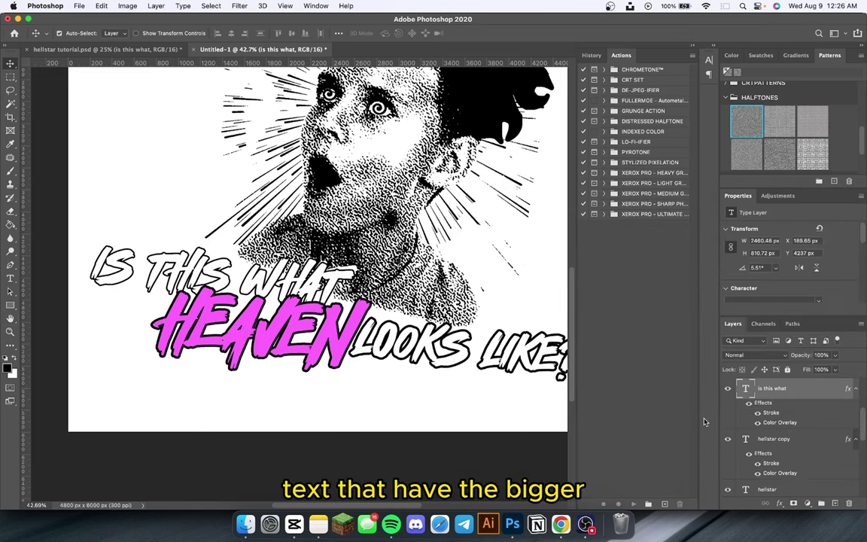
Reduce the Stroke size of the LOOKS LIKE? text to 10 px.
scroll(790, 479, "down", 4)
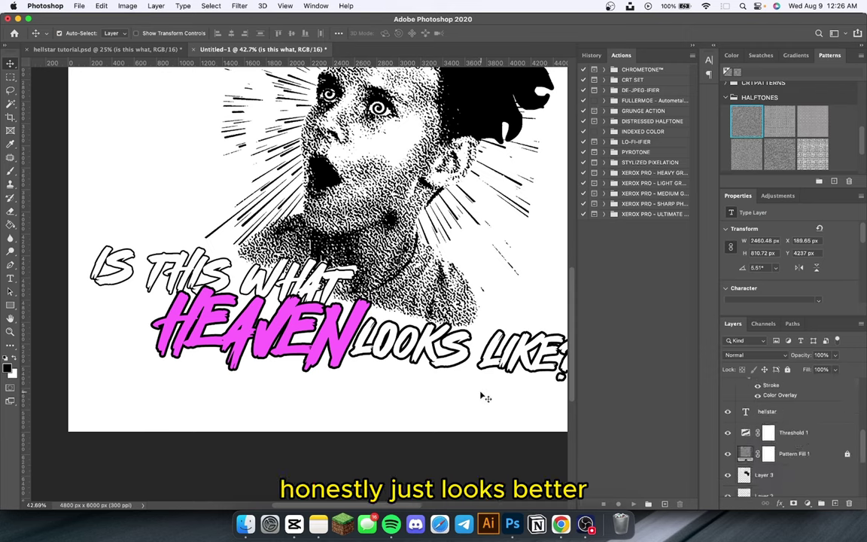
left_click(459, 335)
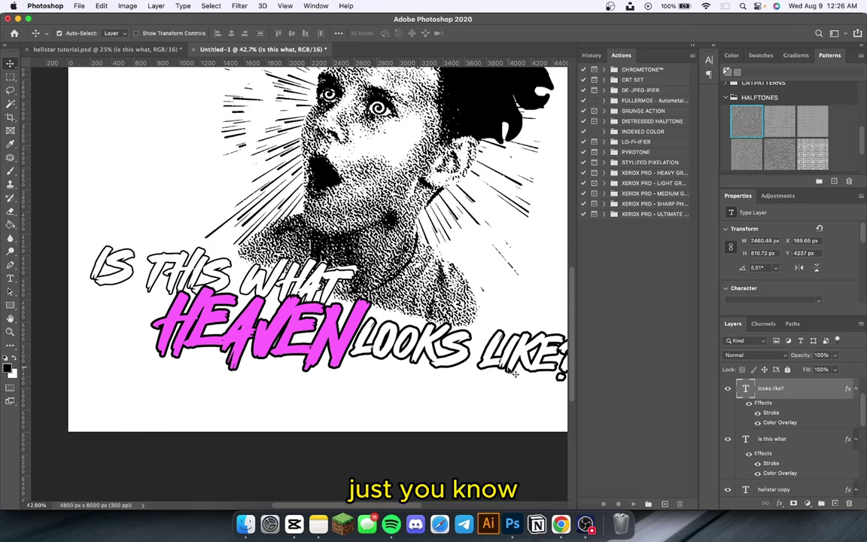
double_click(805, 402)
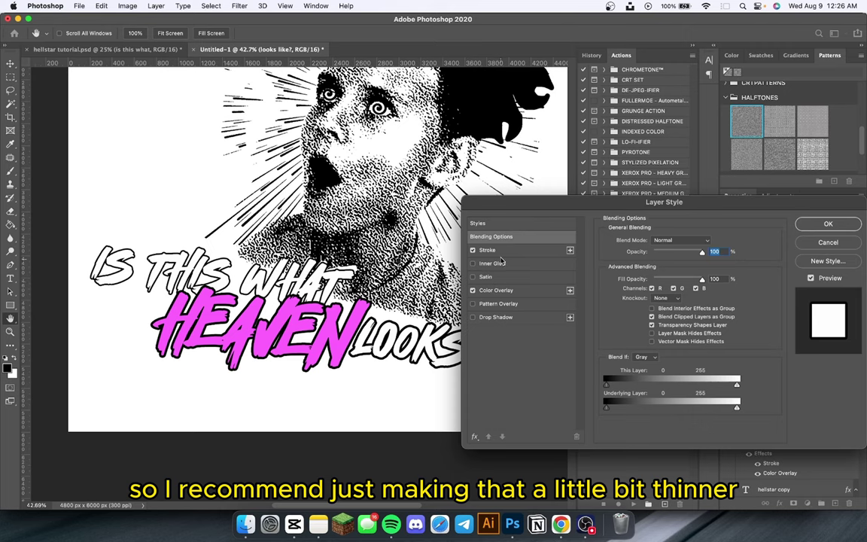
left_click(497, 250)
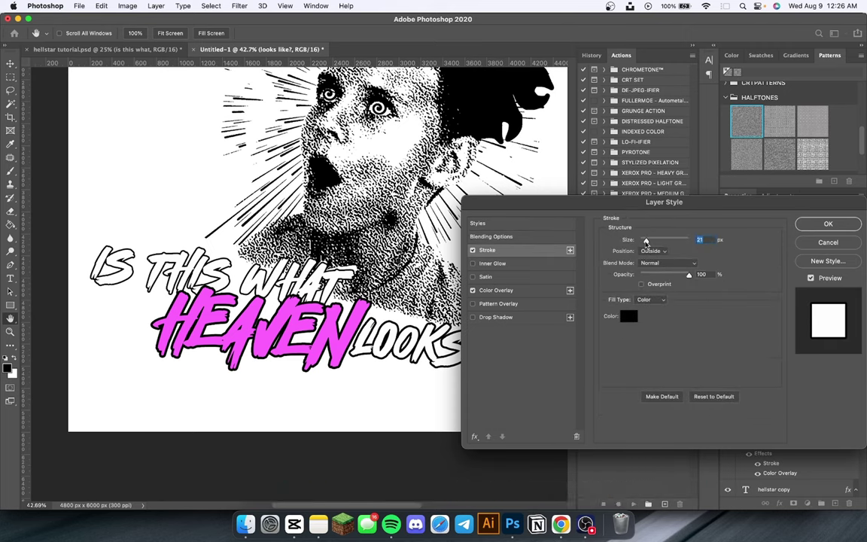
left_click_drag(646, 241, 644, 242)
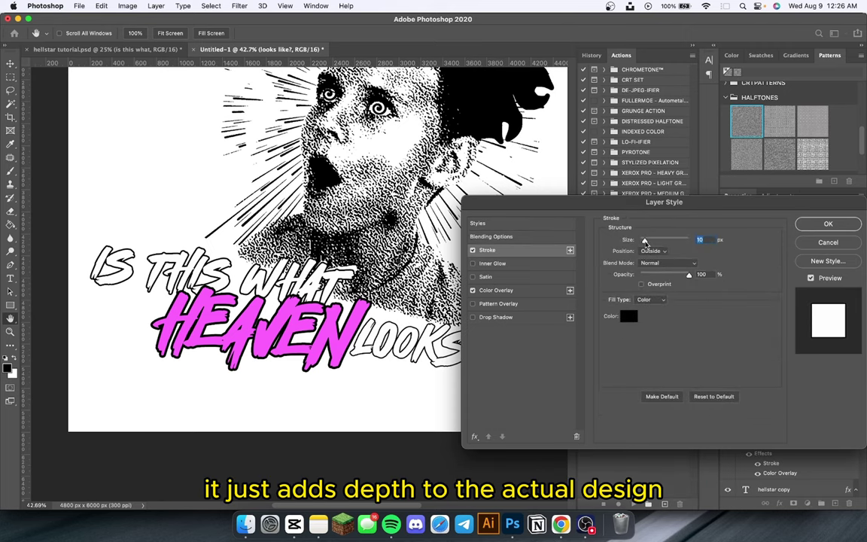
left_click(813, 228)
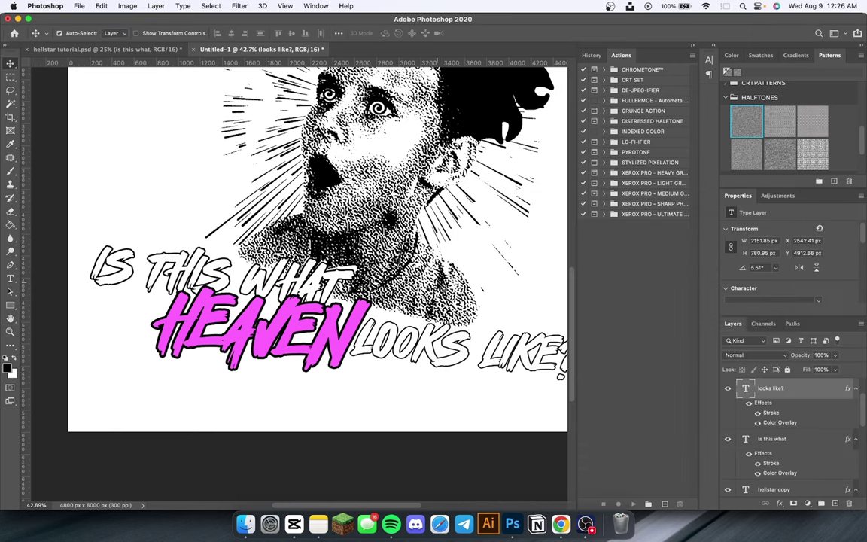
Shift HEAVEN and LOOKS LIKE? slightly left and rotate LOOKS LIKE? by -1.94°, placing it at about X 2437, Y 4991 px.
scroll(444, 292, "down", 4)
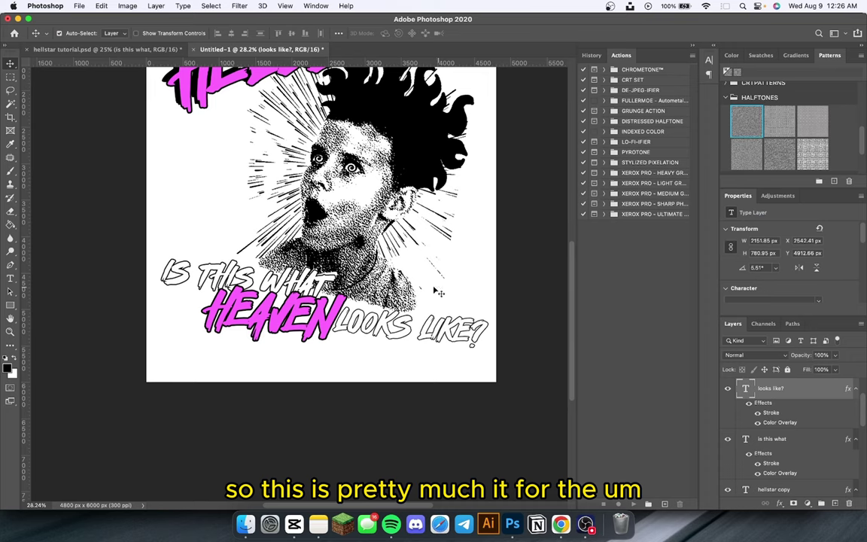
left_click_drag(316, 319, 342, 324)
key("super+t")
mouse_move(493, 299)
left_mouse_down()
mouse_move(498, 320)
mouse_move(491, 306)
mouse_move(505, 298)
left_mouse_up()
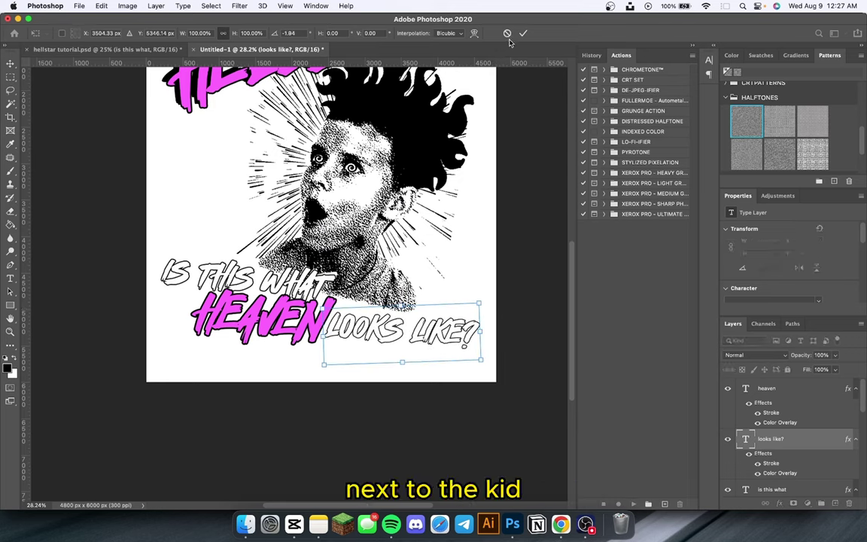
key("Return")
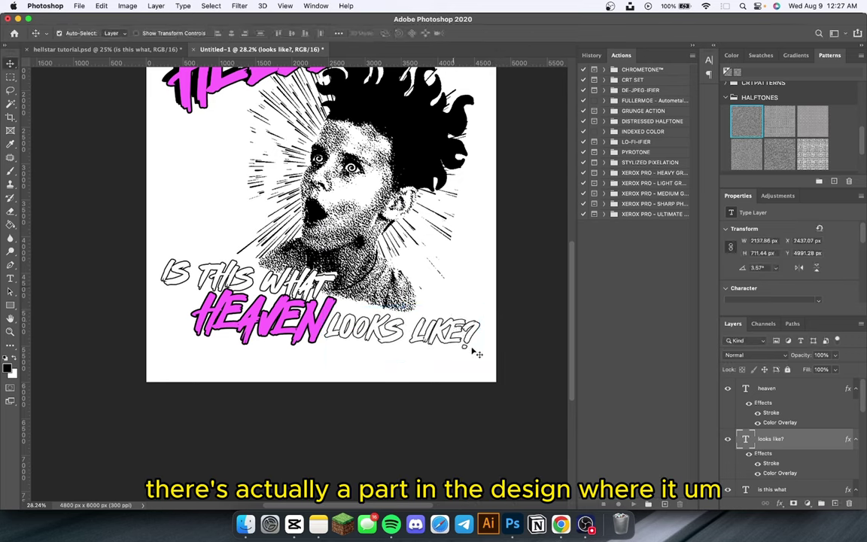
Warp the LOOKS LIKE? text with a horizontal Arc style and a Bend of -7%.
double_click(746, 439)
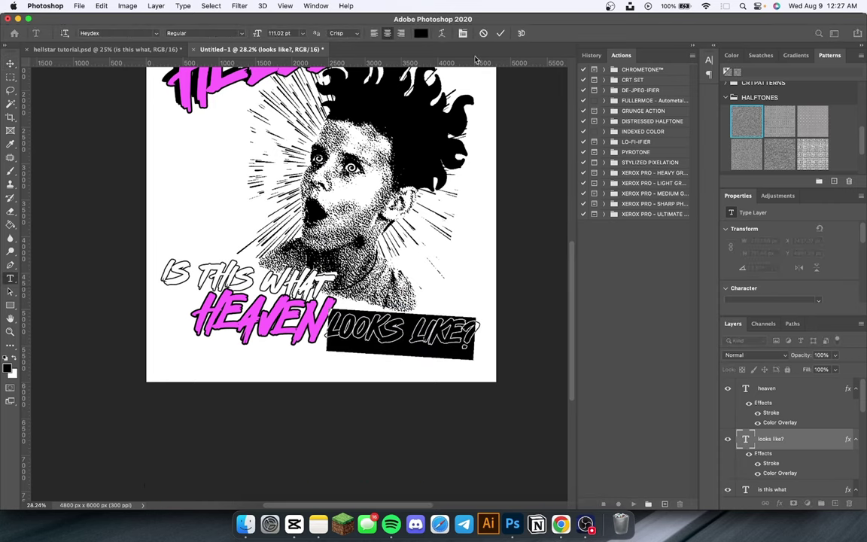
left_click(442, 33)
left_click_drag(439, 298, 547, 167)
left_click(538, 175)
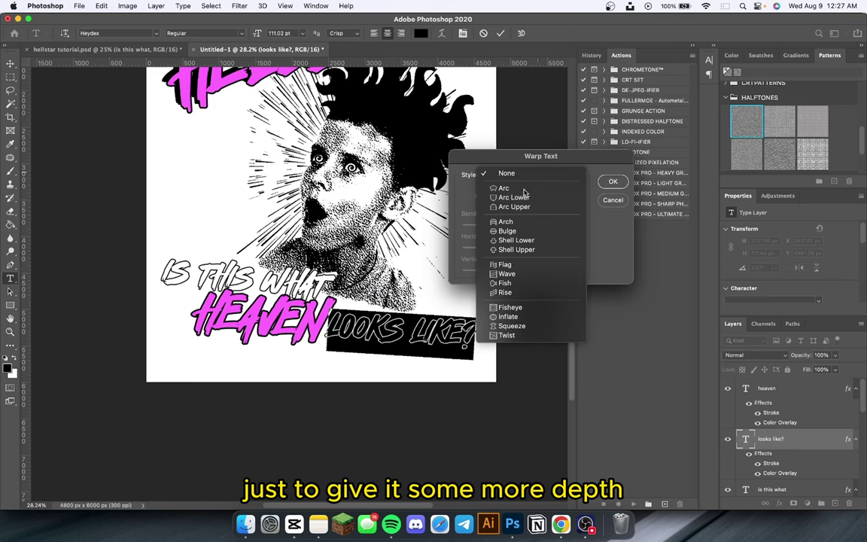
left_click(524, 189)
left_click_drag(546, 229, 515, 228)
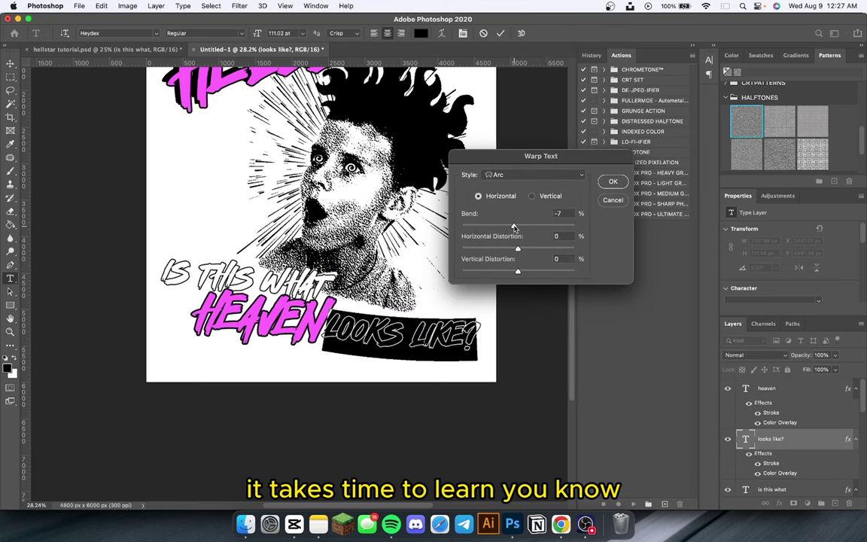
left_click(614, 181)
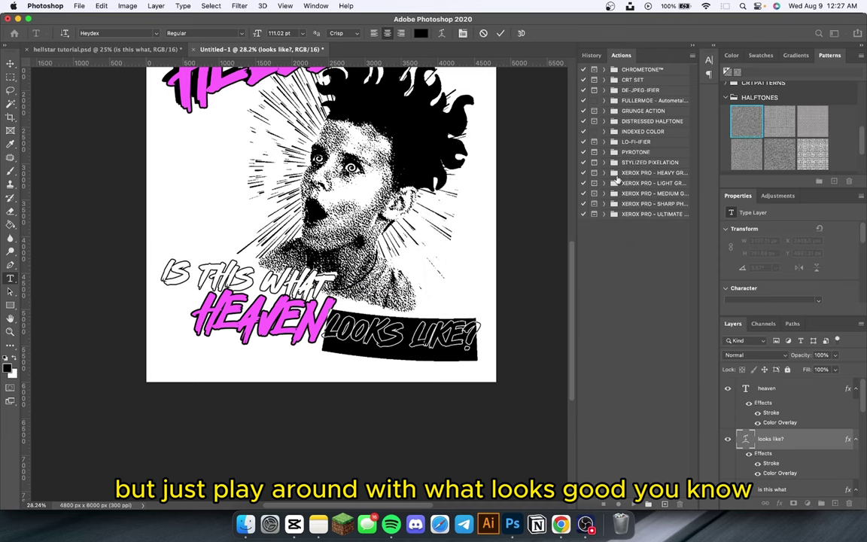
left_click(499, 34)
Rotate the LOOKS LIKE? text by -4.94° and move it slightly up and right beside HEAVEN.
key("v")
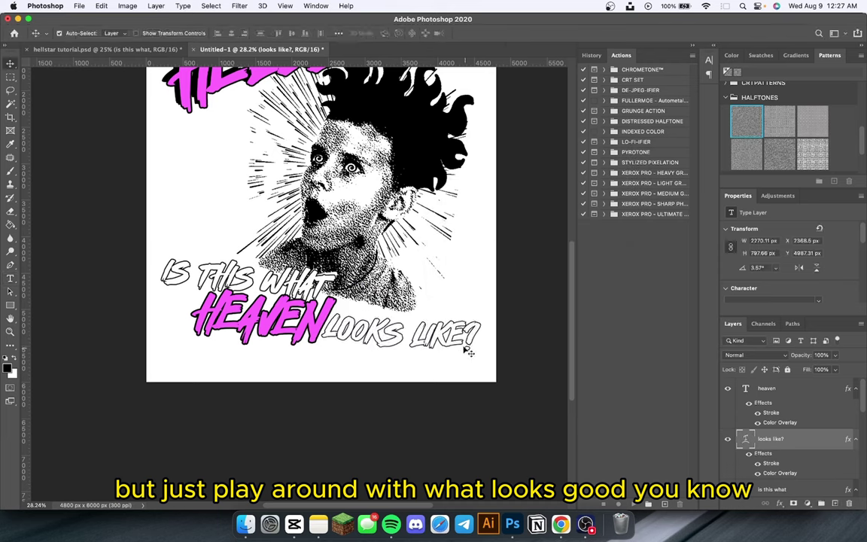
key("super+t")
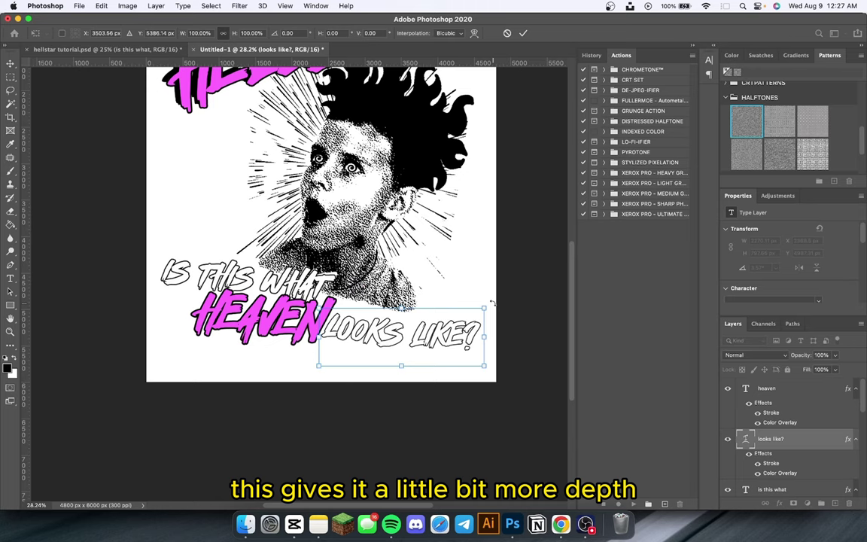
left_click_drag(503, 287, 508, 283)
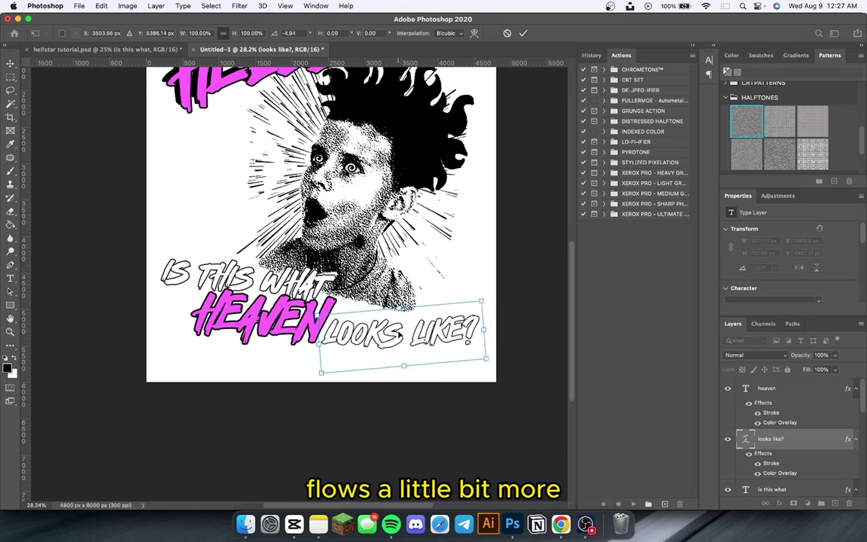
mouse_move(401, 333)
left_mouse_down()
mouse_move(365, 325)
mouse_move(400, 323)
left_mouse_up()
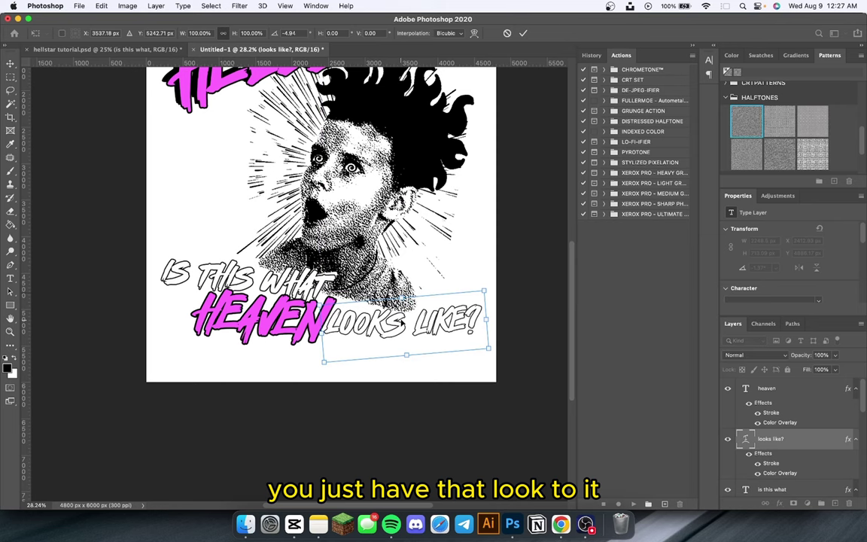
key("Return")
Add the black text HEAVEN in Arial Black on the page beside the burst, with one letter per line.
scroll(324, 256, "up", 3)
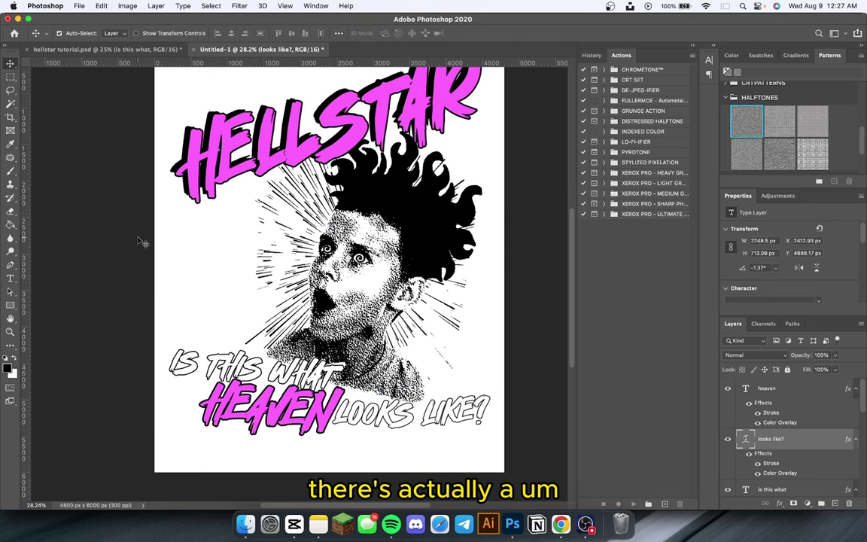
key("t")
left_click(193, 239)
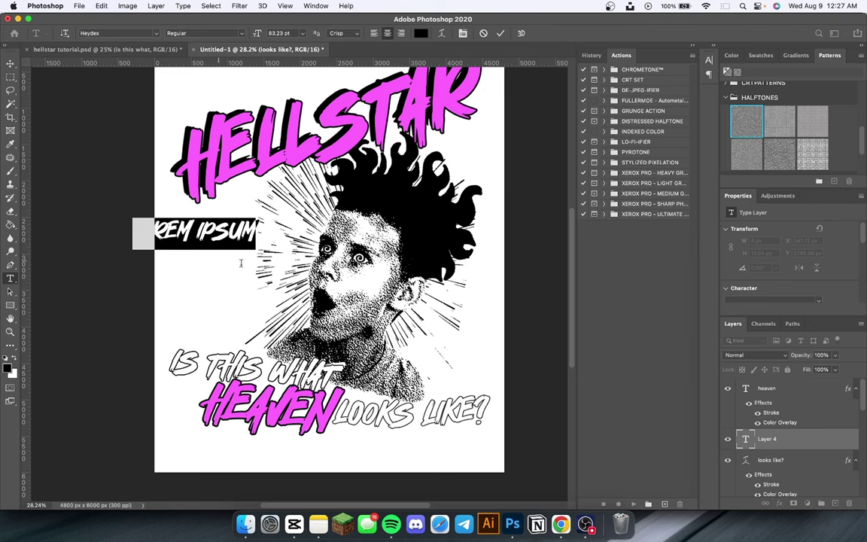
left_click(156, 33)
left_click(209, 76)
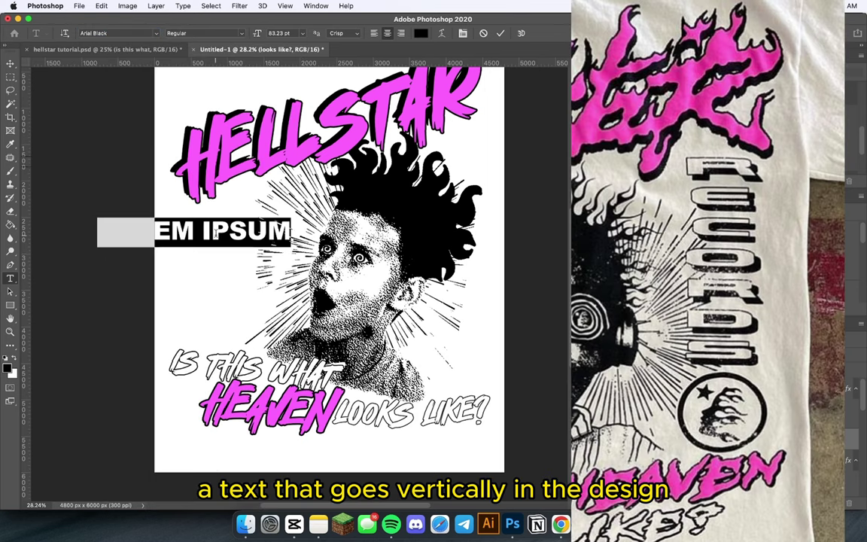
type("H ")
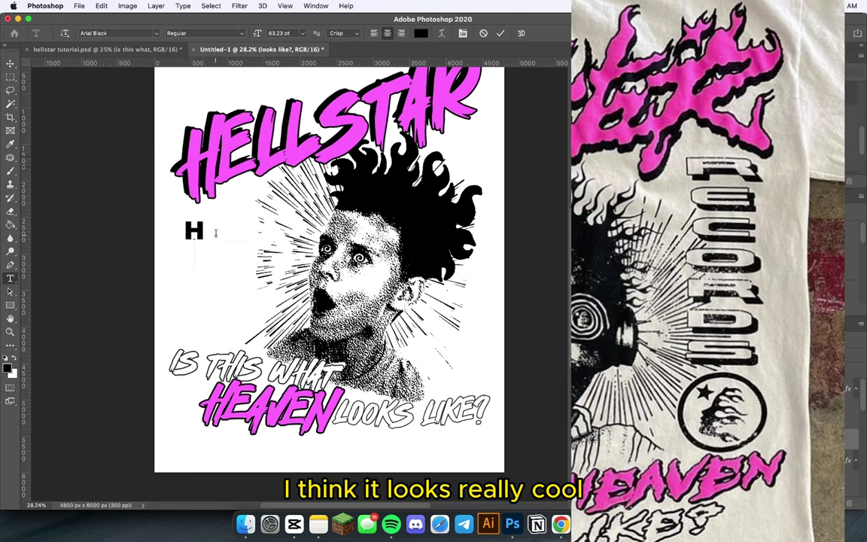
type("E ")
type("A")
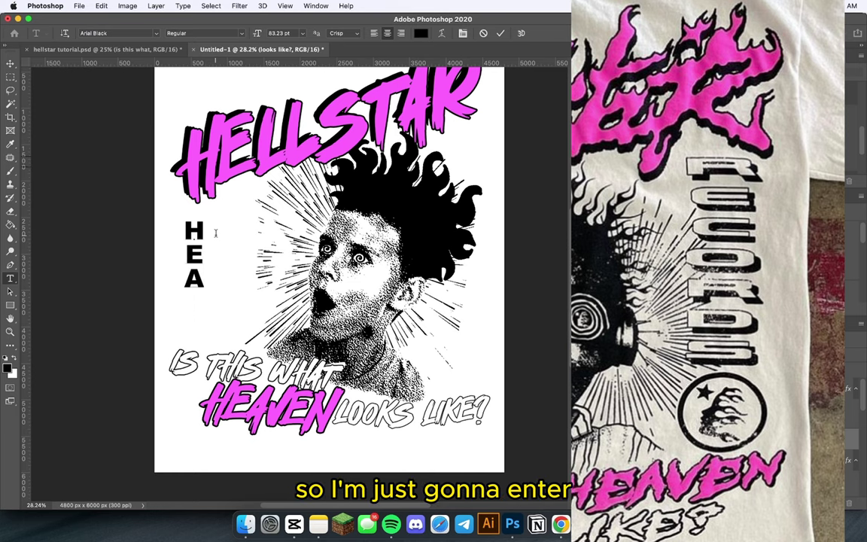
key("Return")
type("V")
key("Return")
type("E")
key("Return")
type("N")
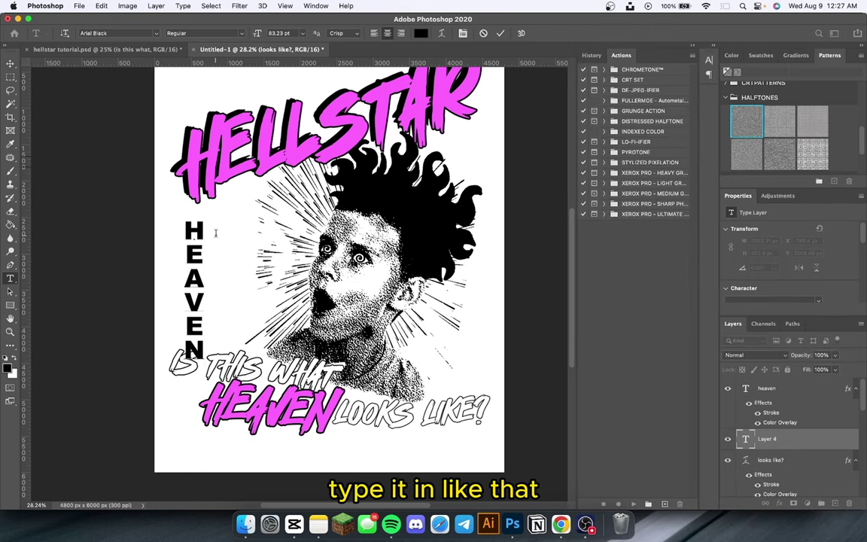
Tighten the leading of the whole vertical HEAVEN text to 54 pt.
key("super+a")
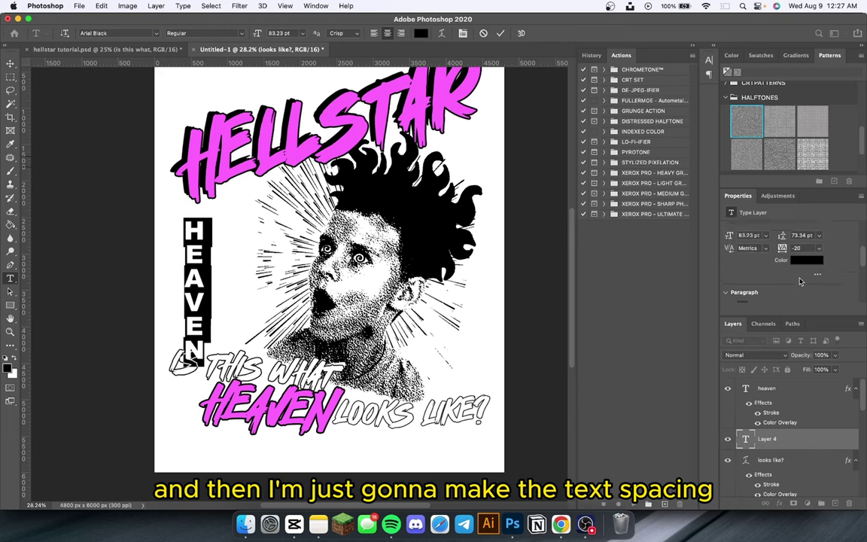
left_click_drag(782, 245, 773, 249)
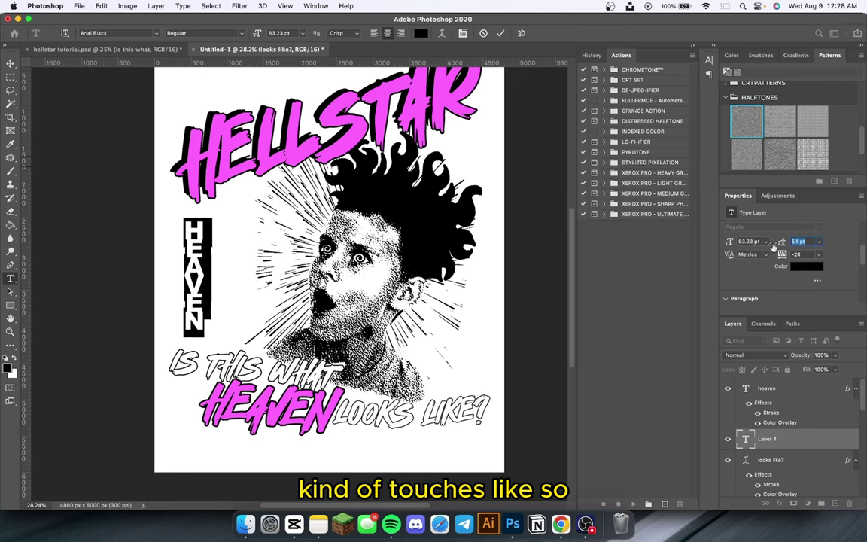
left_click(501, 33)
Stretch the vertical HEAVEN text horizontally to about three times its width, keeping its height.
key("super+t")
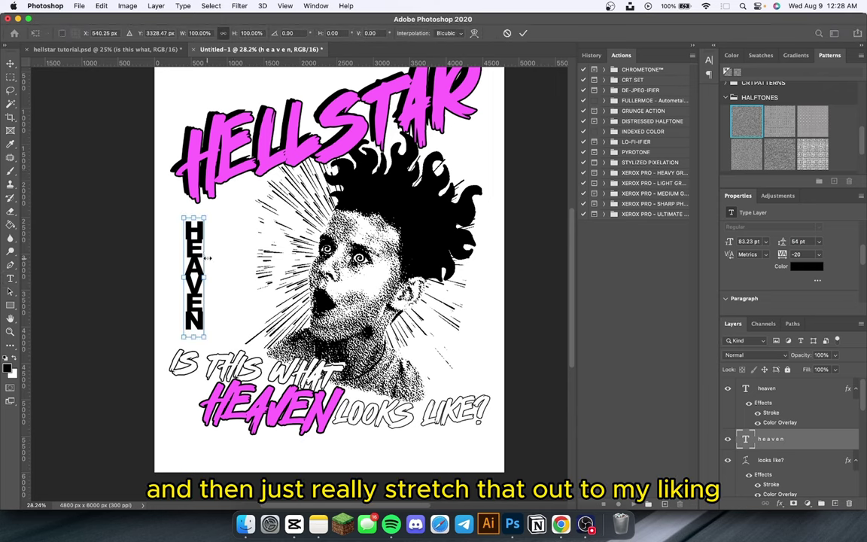
left_click_drag(225, 278, 246, 277)
key("Return")
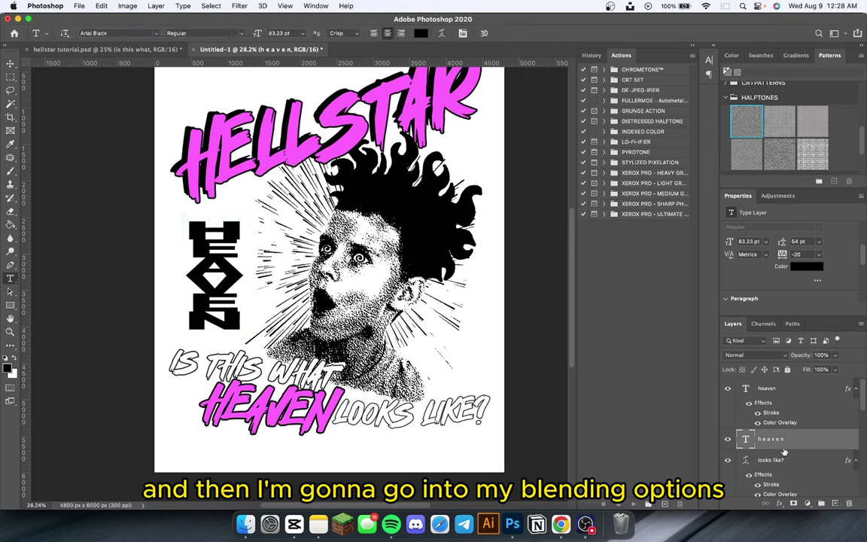
Give the vertical HEAVEN text a 10 px black Stroke positioned Inside and a white Color Overlay.
right_click(782, 450)
left_click(625, 410)
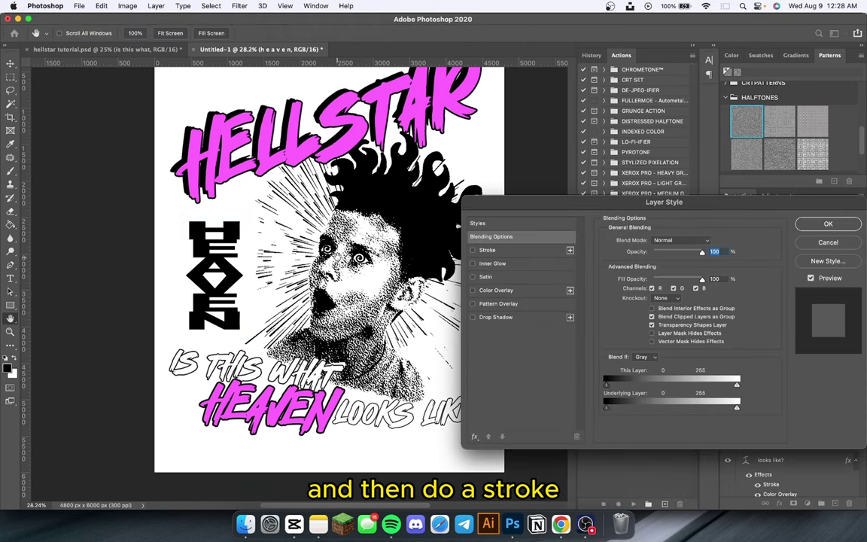
left_click(485, 250)
left_click(651, 250)
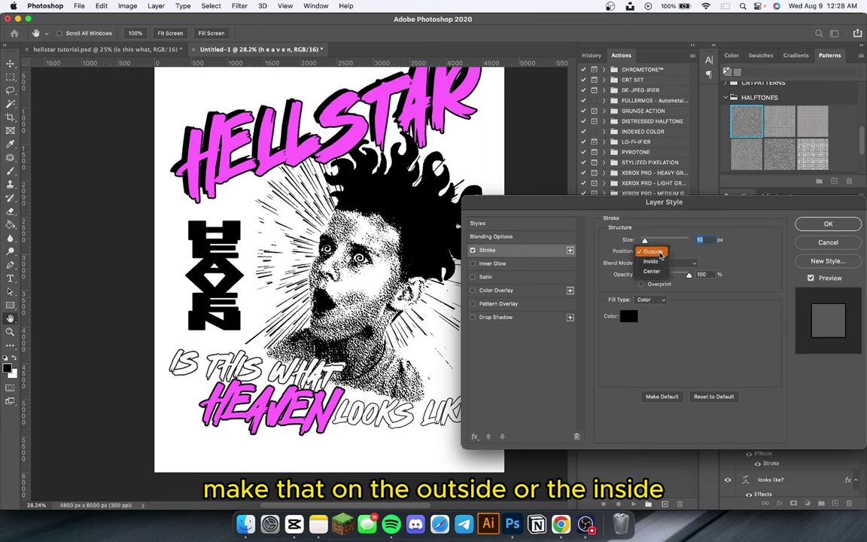
left_click(651, 261)
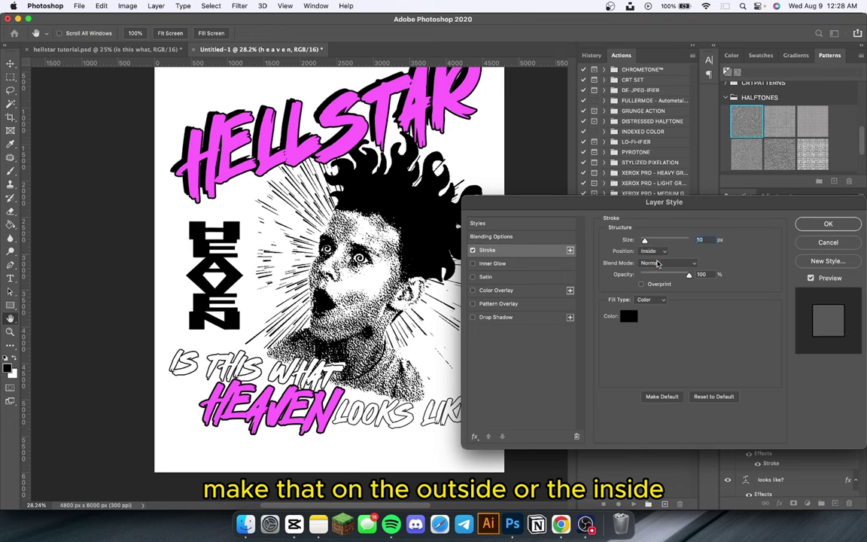
left_click(473, 290)
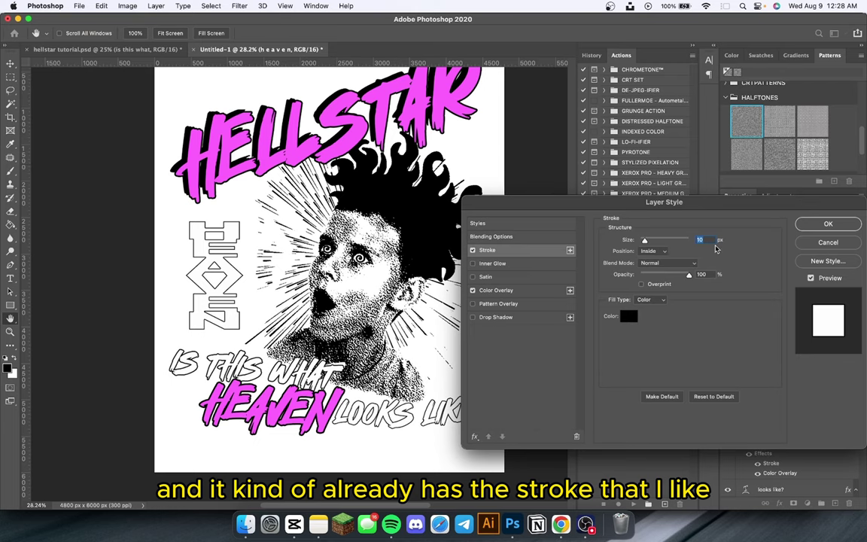
key("Return")
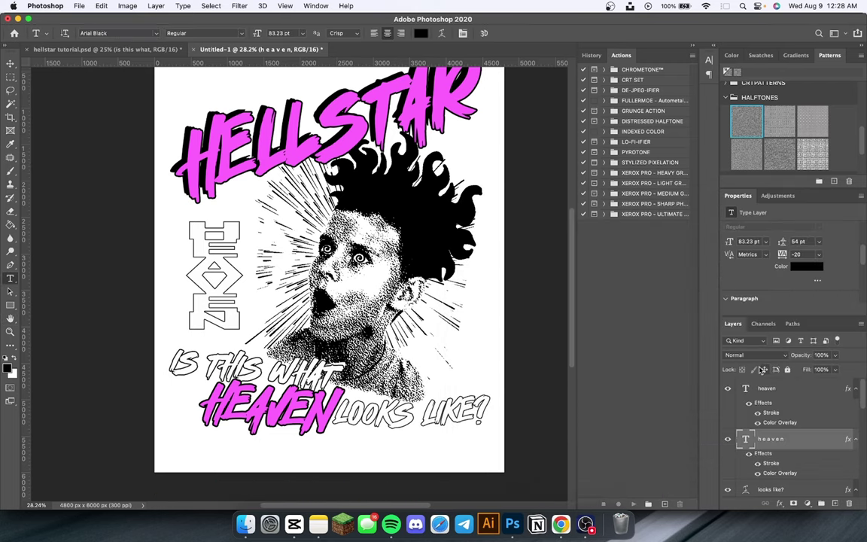
Enlarge the vertical HEAVEN text slightly from its lower right corner.
key("super+t")
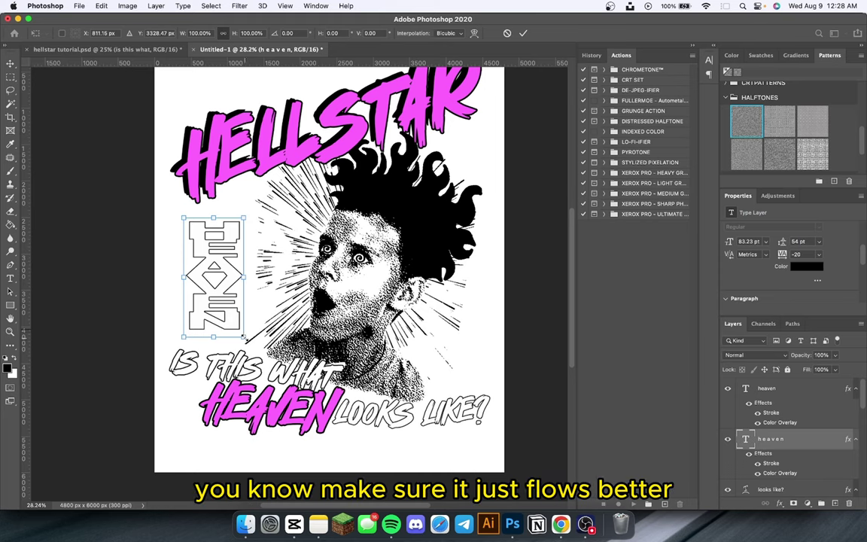
left_click_drag(244, 337, 249, 345)
key("Return")
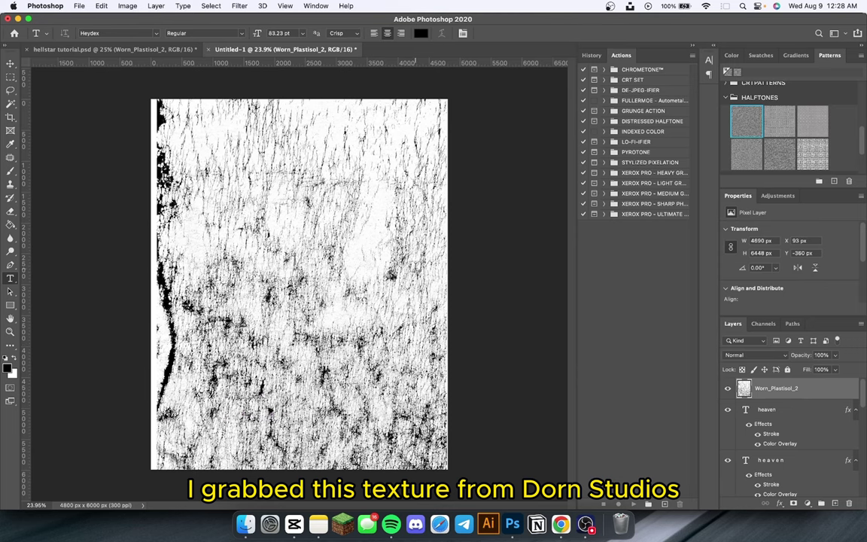
Move the Worn_Plastisol_2 texture slightly left, to about X 27 px, Y -368 px.
key("v")
mouse_move(411, 272)
left_mouse_down()
mouse_move(391, 271)
mouse_move(405, 270)
left_mouse_up()
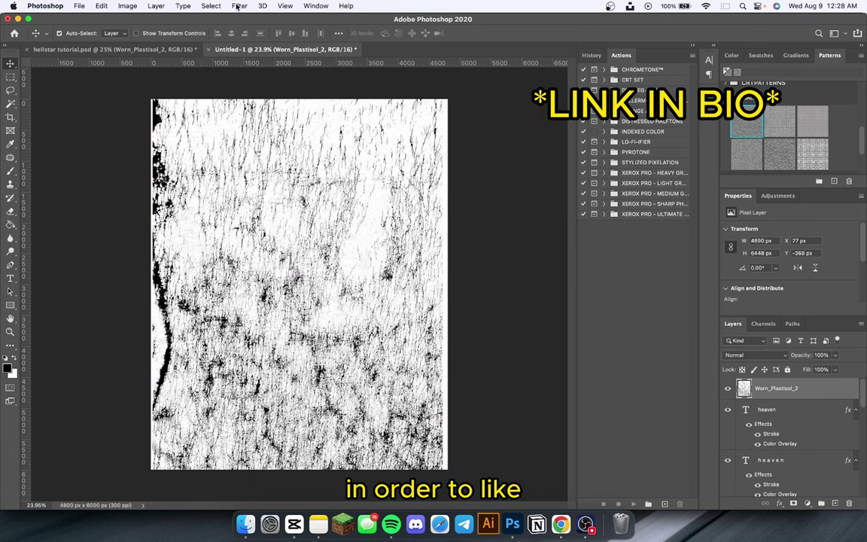
Select the texture's Highlights using Color Range with Fuzziness 20% and Range 171, and turn the selection into a layer mask.
left_click(211, 6)
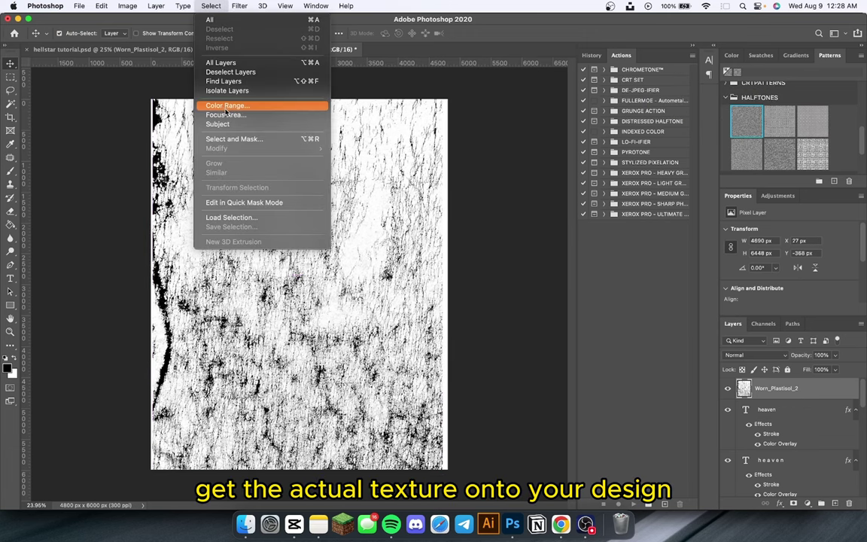
left_click(232, 107)
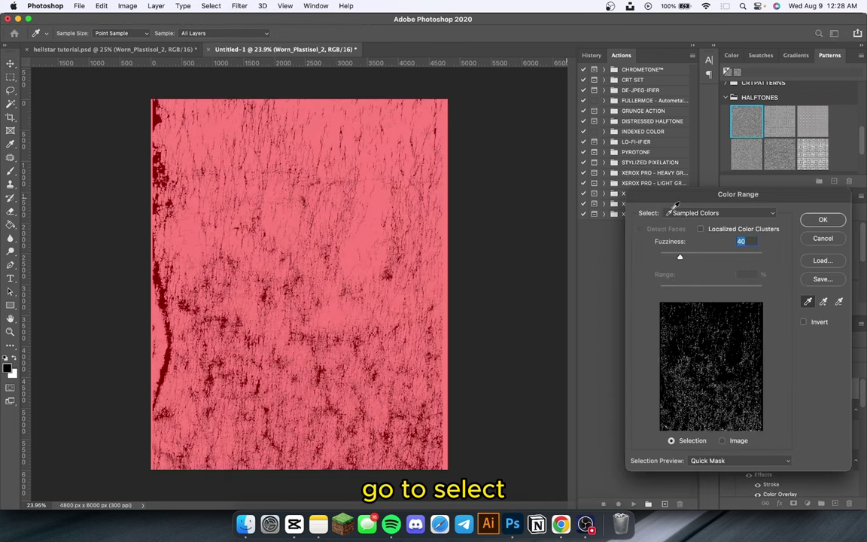
left_click(700, 213)
left_click(697, 300)
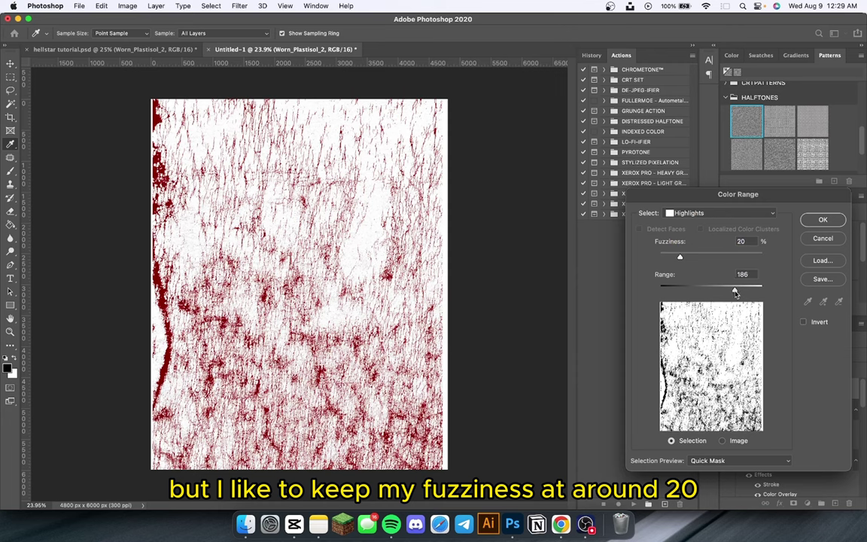
left_click_drag(735, 291, 672, 288)
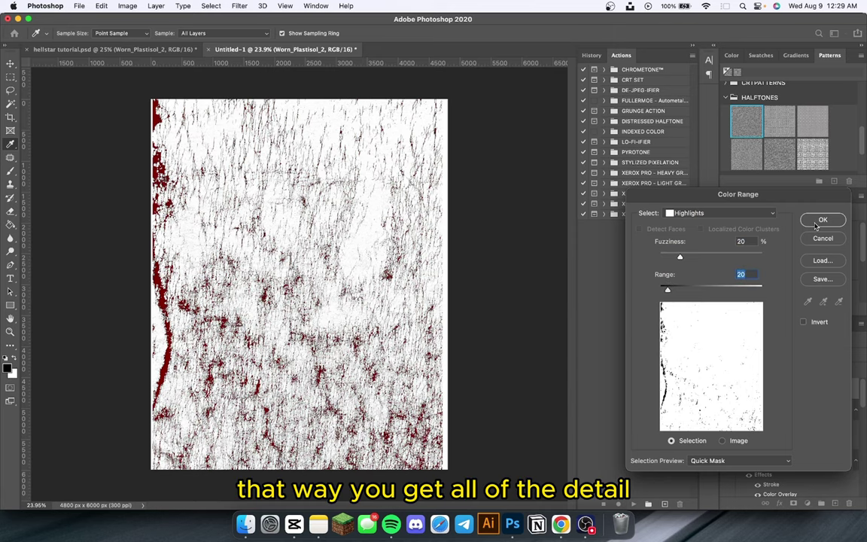
left_click_drag(668, 290, 729, 291)
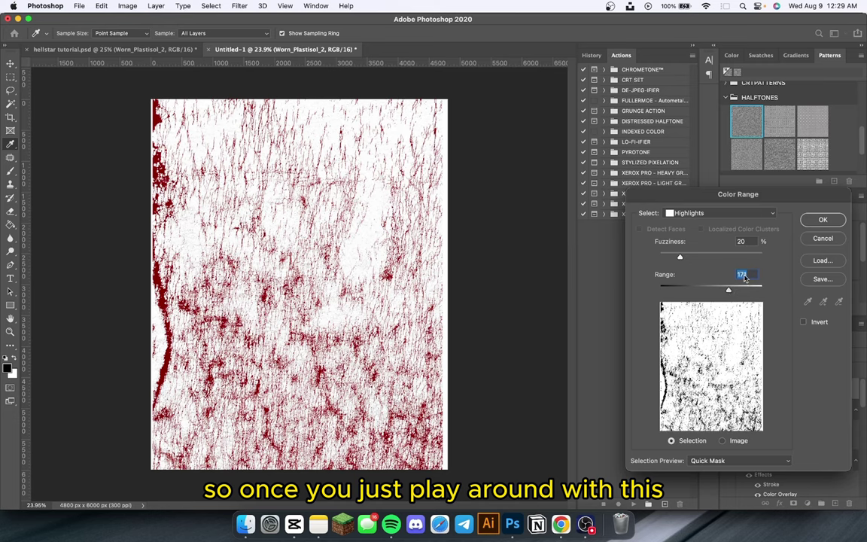
mouse_move(679, 257)
left_mouse_down()
mouse_move(715, 257)
mouse_move(662, 259)
mouse_move(677, 265)
left_mouse_up()
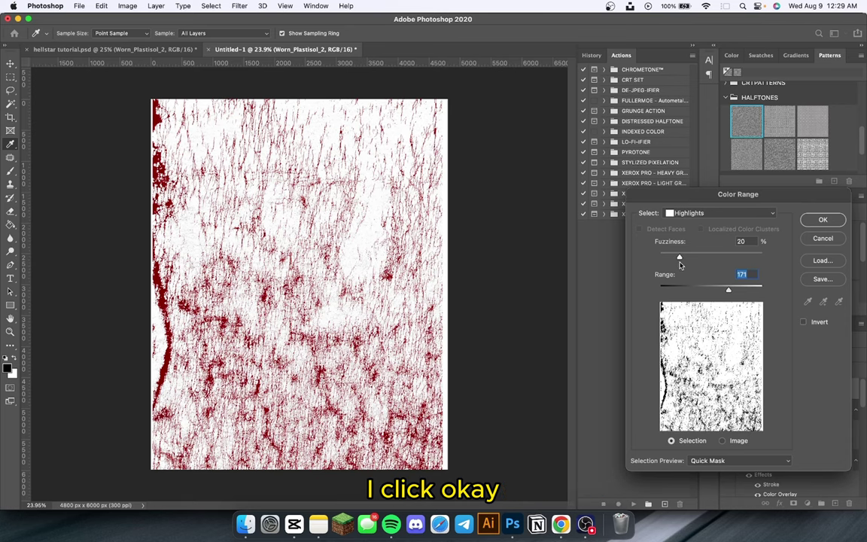
left_click(822, 219)
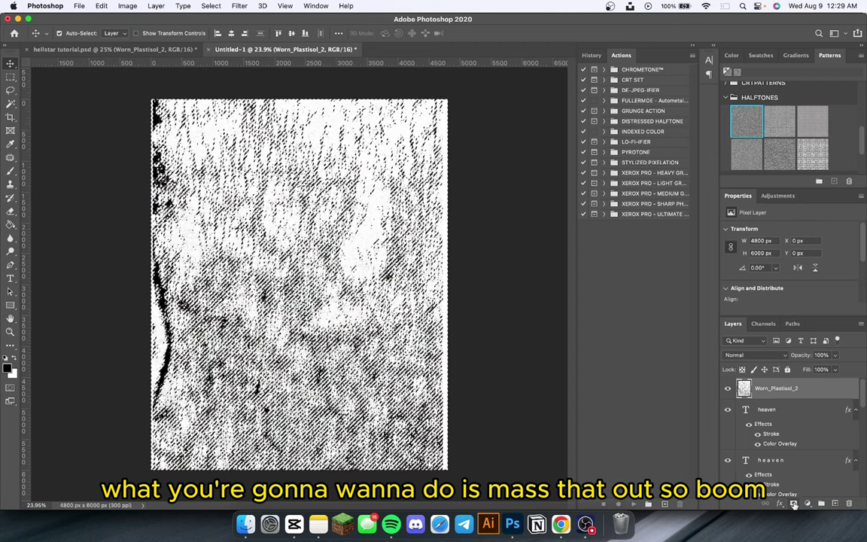
left_click(794, 504)
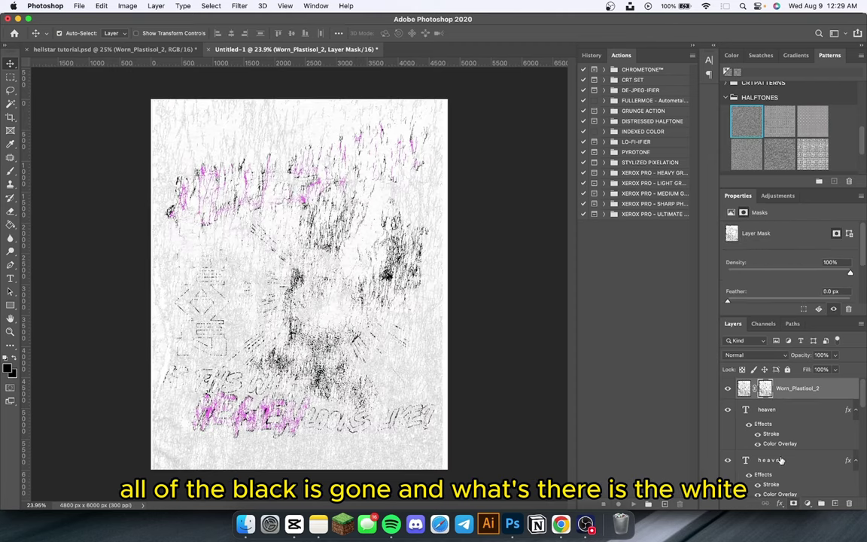
Group all artwork layers from the top heaven text down to Threshold 2, leaving out the texture and Background.
left_click(781, 415)
scroll(794, 426, "down", 5)
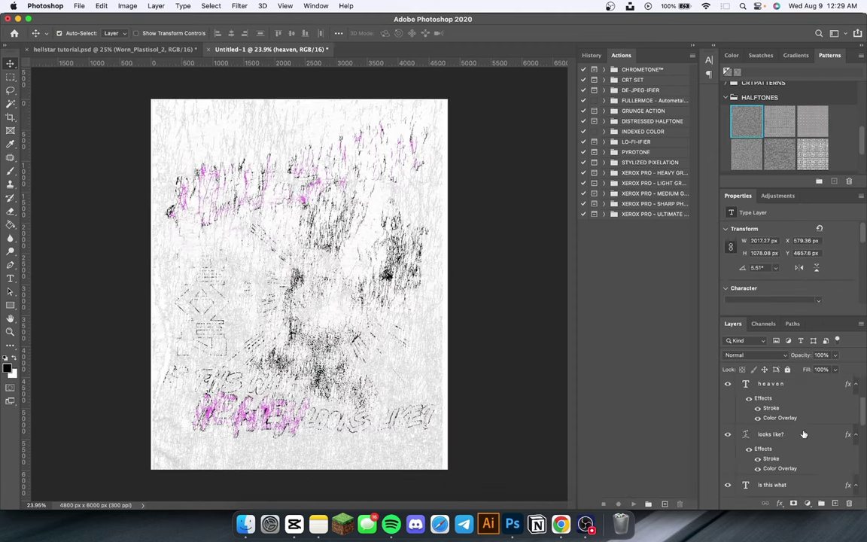
left_click(792, 466)
scroll(794, 471, "up", 5)
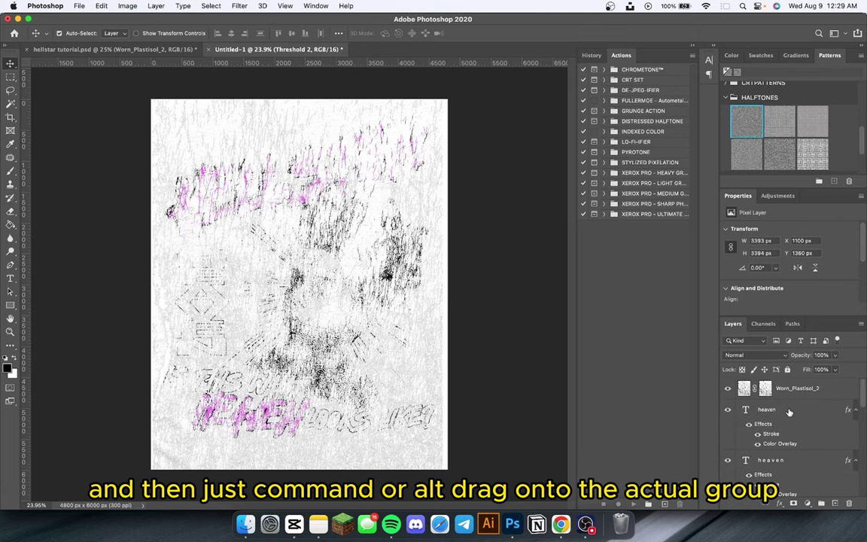
left_click(789, 412, "shift")
key("super+g")
Copy the layer mask of Worn_Plastisol_2 onto Group 1 and hide the texture layer.
left_click(770, 391)
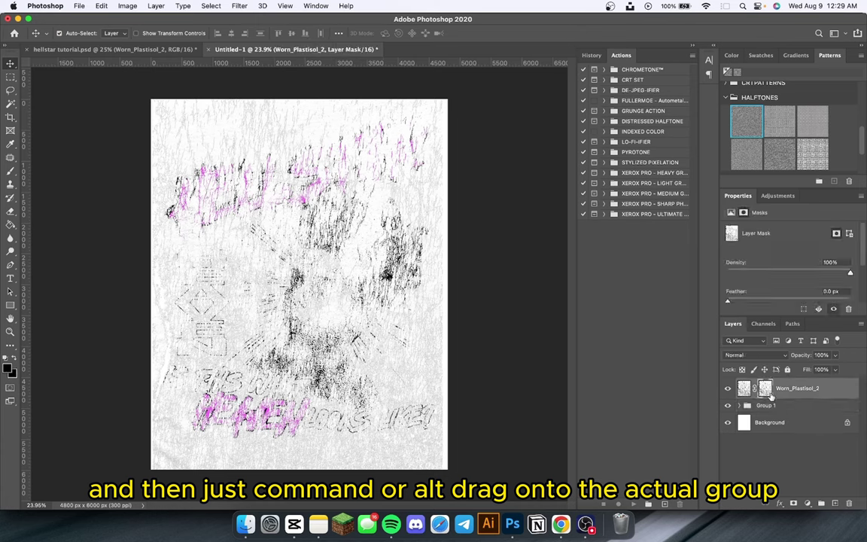
left_click_drag(766, 390, 771, 408)
left_click(728, 388)
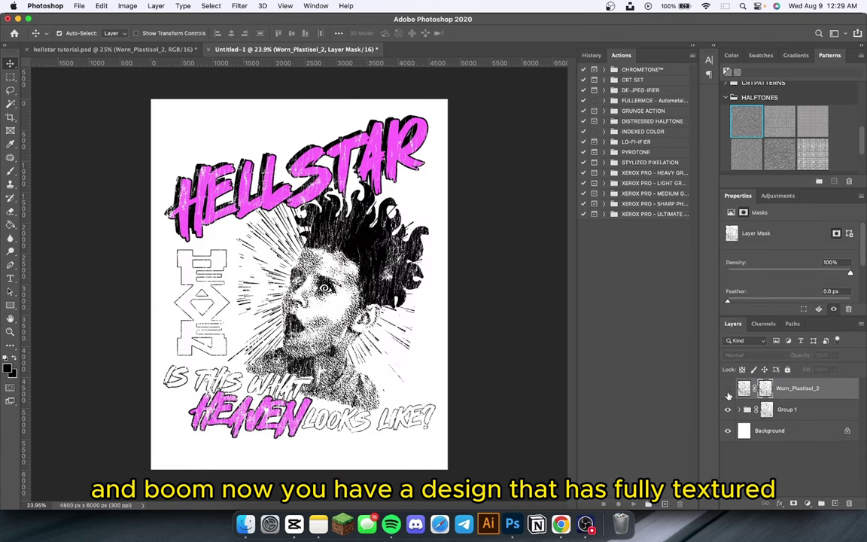
Examine the distressed texture on the finished design, both close up and as a whole page.
scroll(359, 268, "up", 2)
scroll(394, 294, "up", 1)
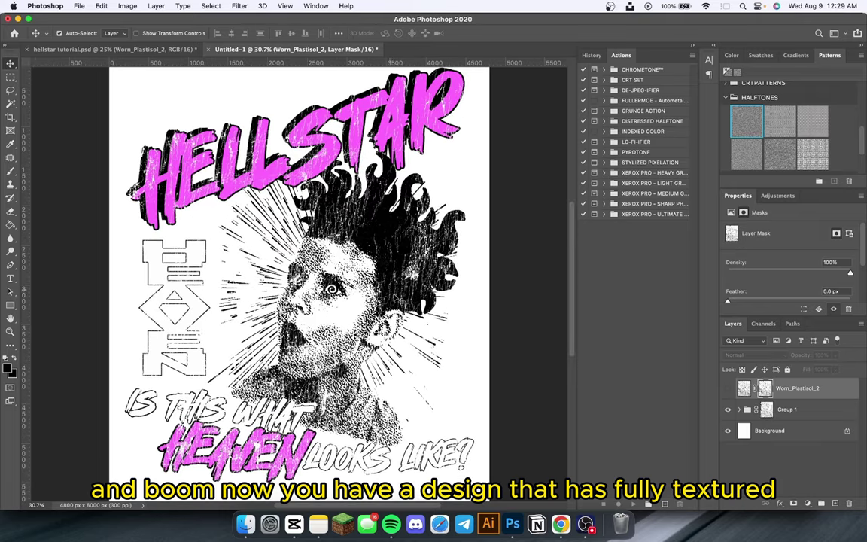
scroll(394, 295, "up", 2)
scroll(393, 294, "down", 4)
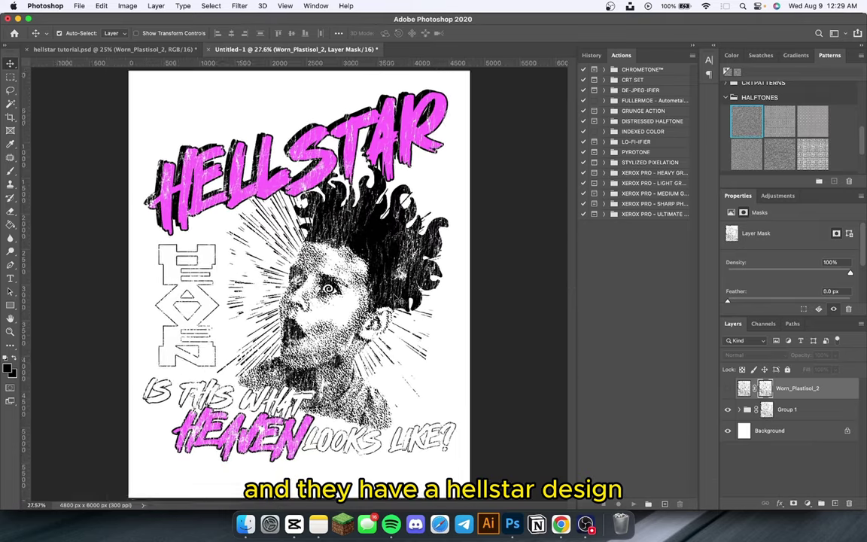
scroll(394, 294, "up", 3)
scroll(393, 294, "down", 2)
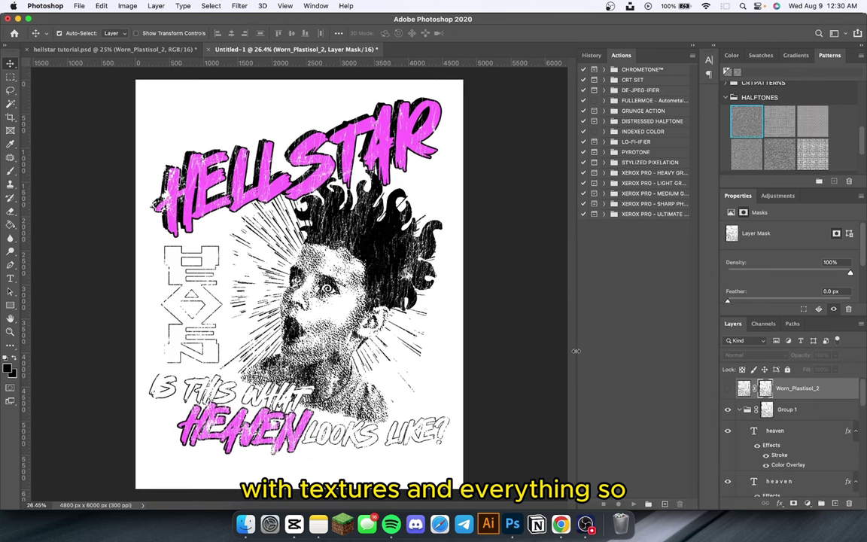
scroll(375, 296, "down", 3)
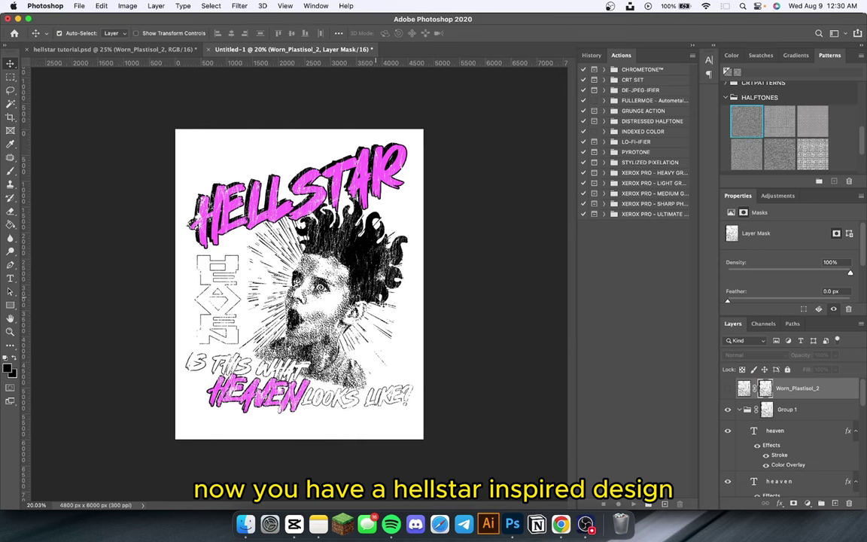